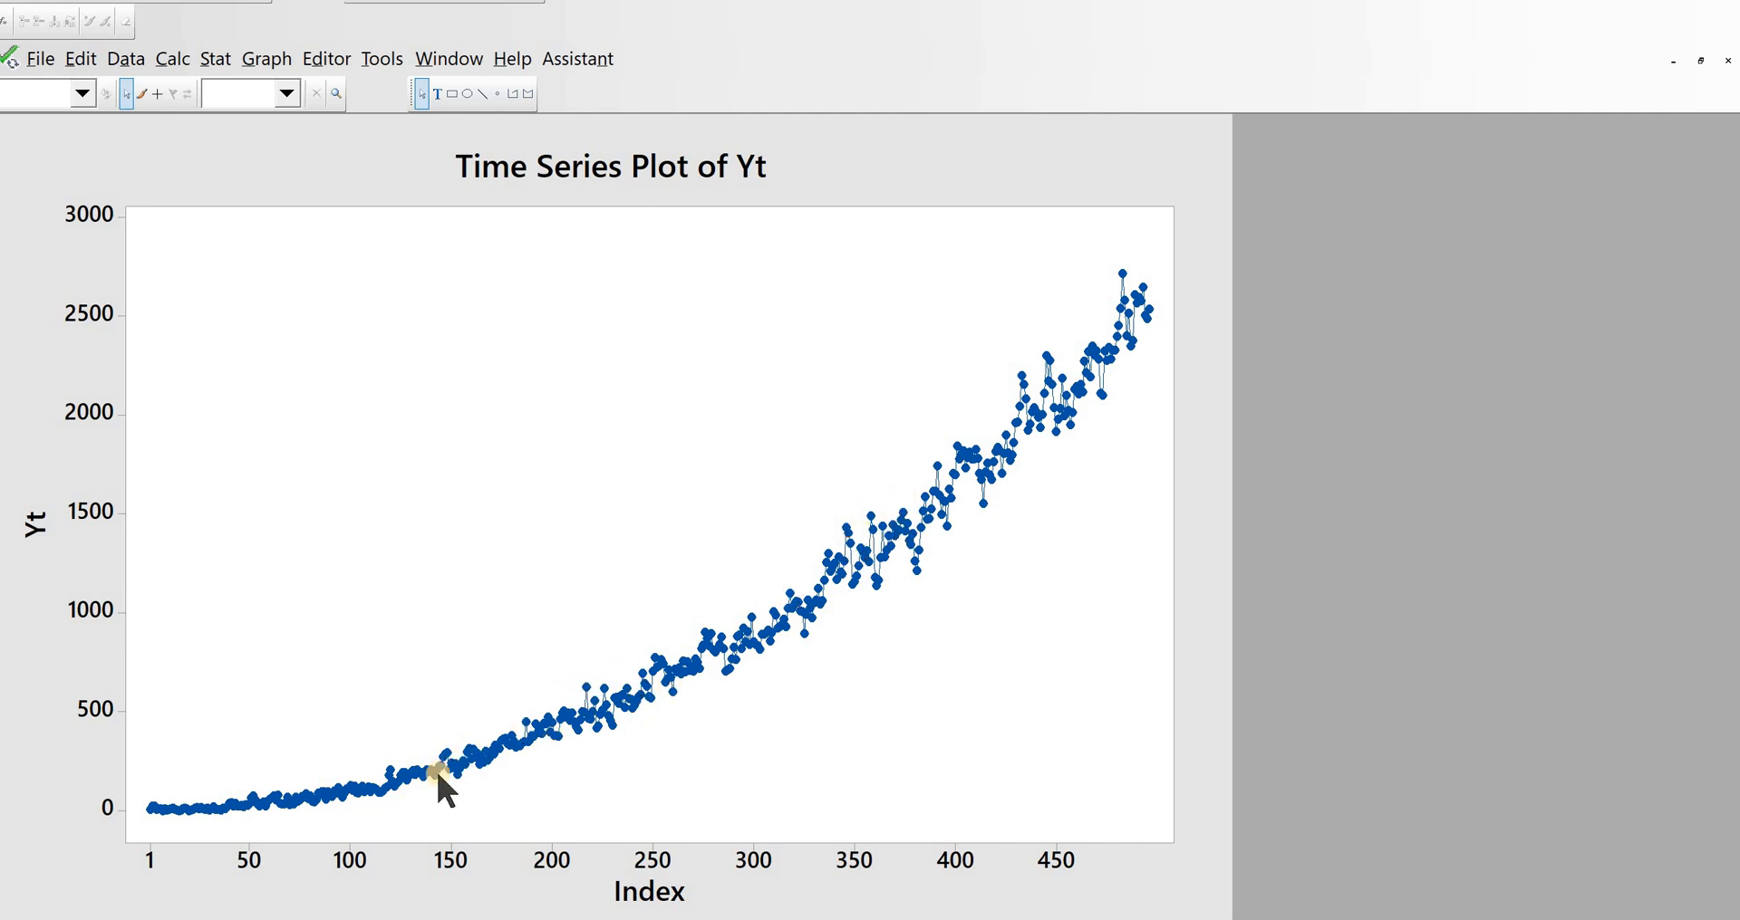
Step: Run a Box-Cox transformation on Yt with observations for a subgroup arranged in one row of columns
mouse_move(248, 801)
mouse_move(1046, 408)
left_click(210, 61)
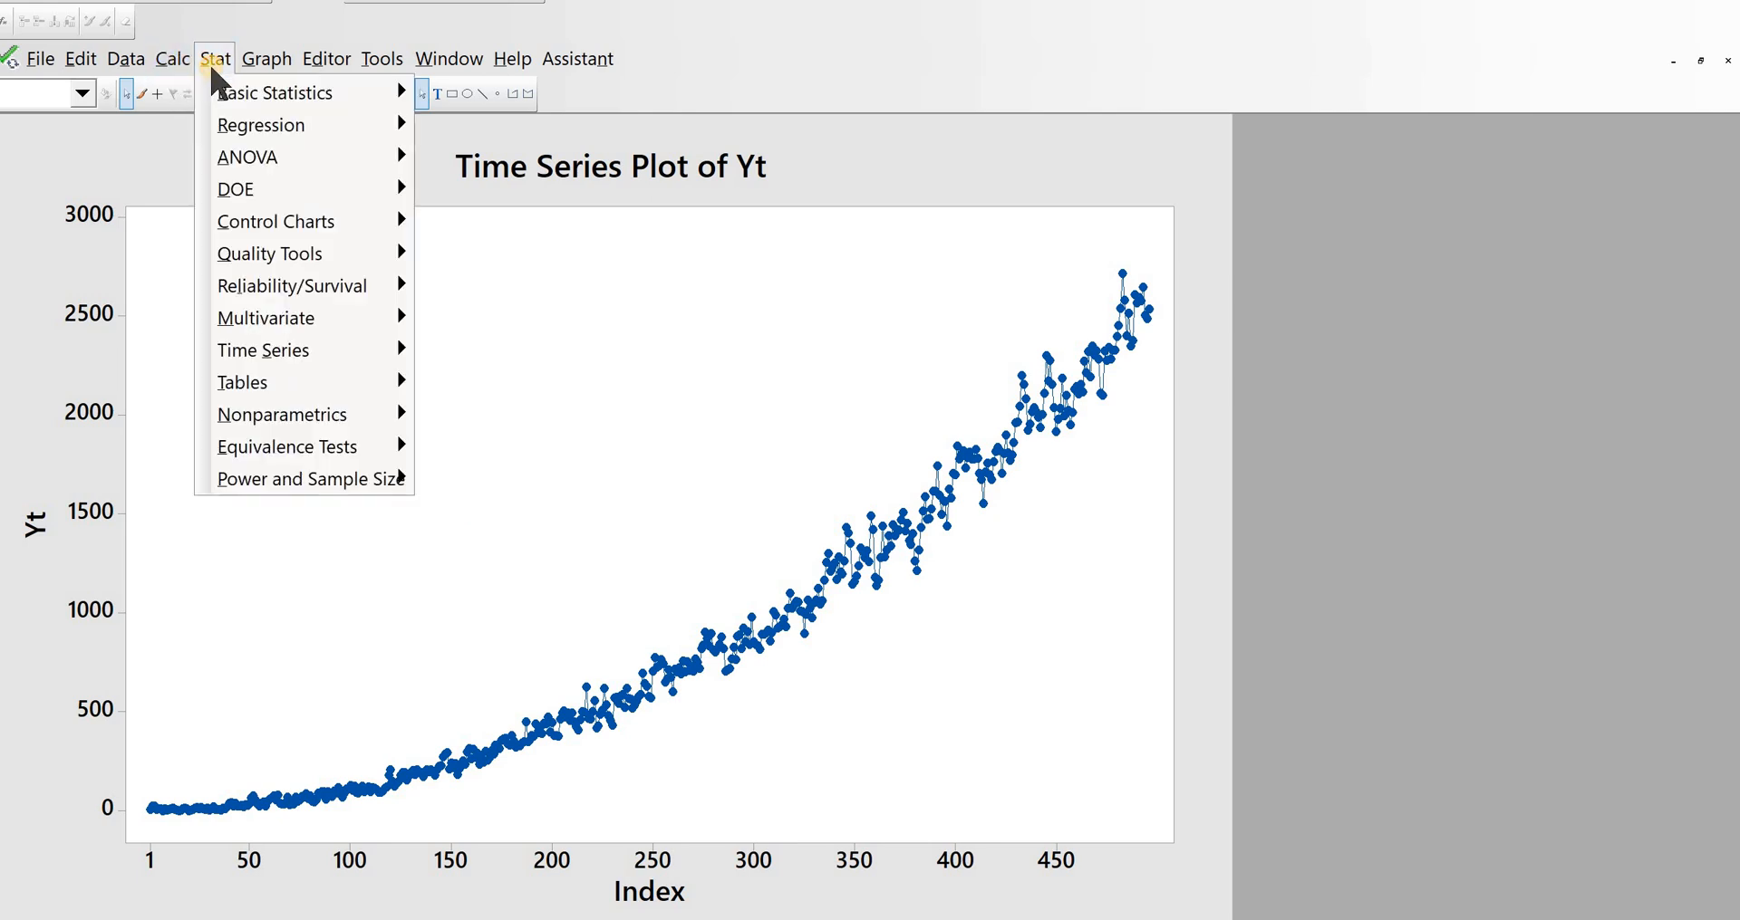
mouse_move(263, 233)
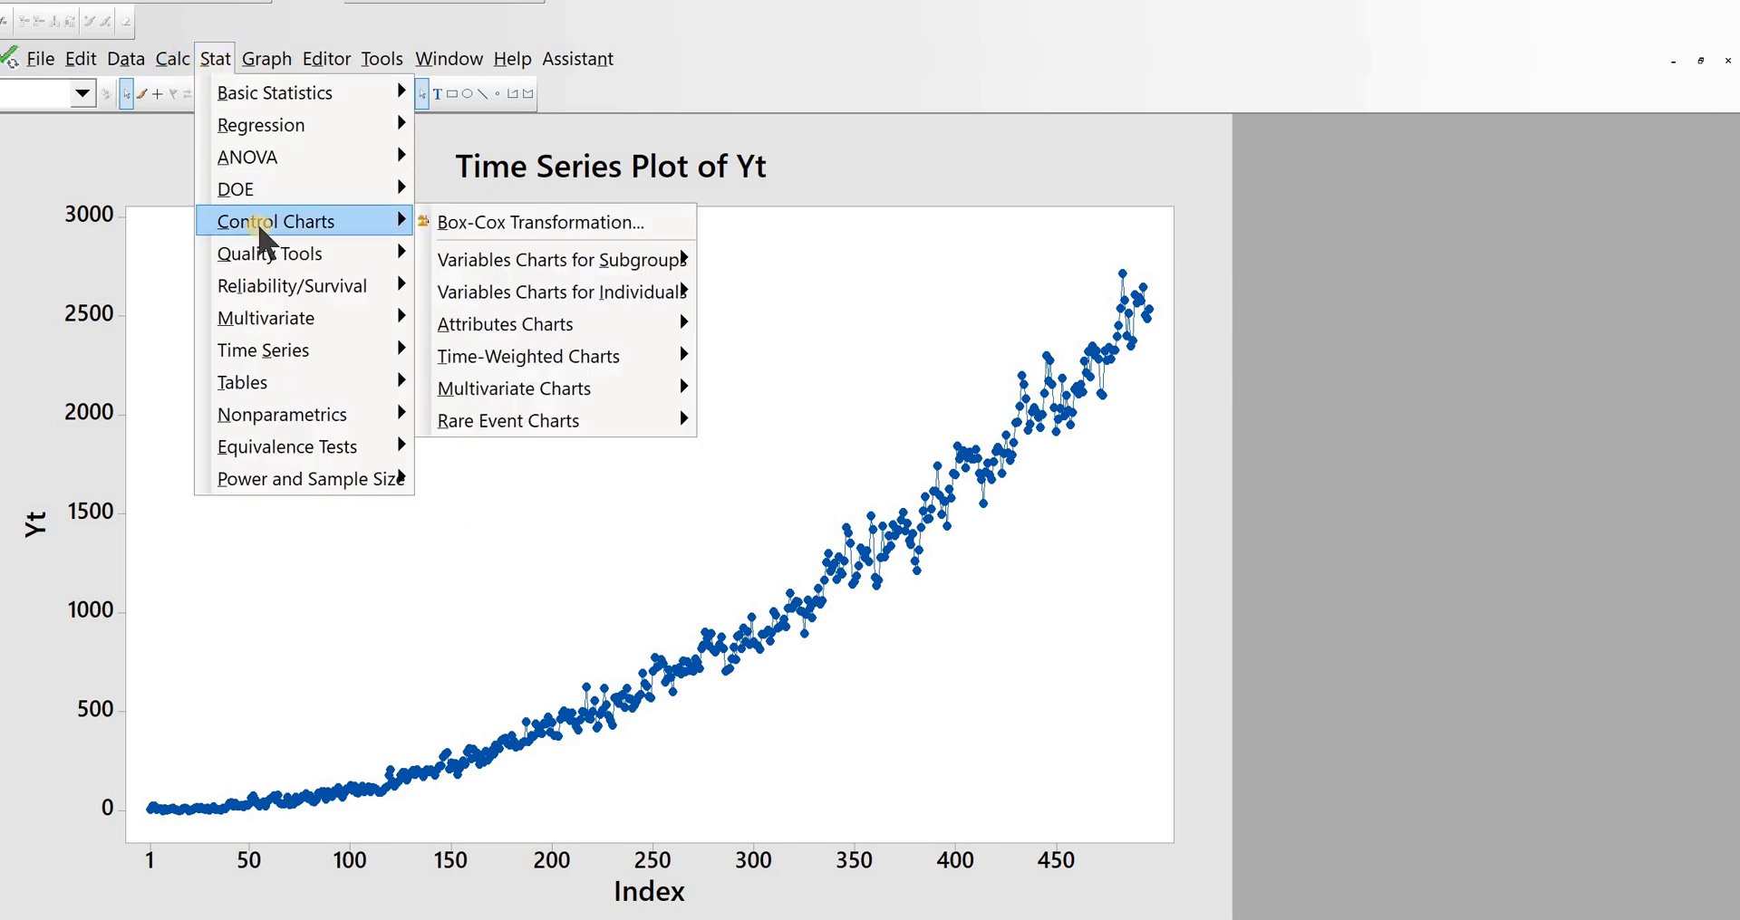
left_click(537, 227)
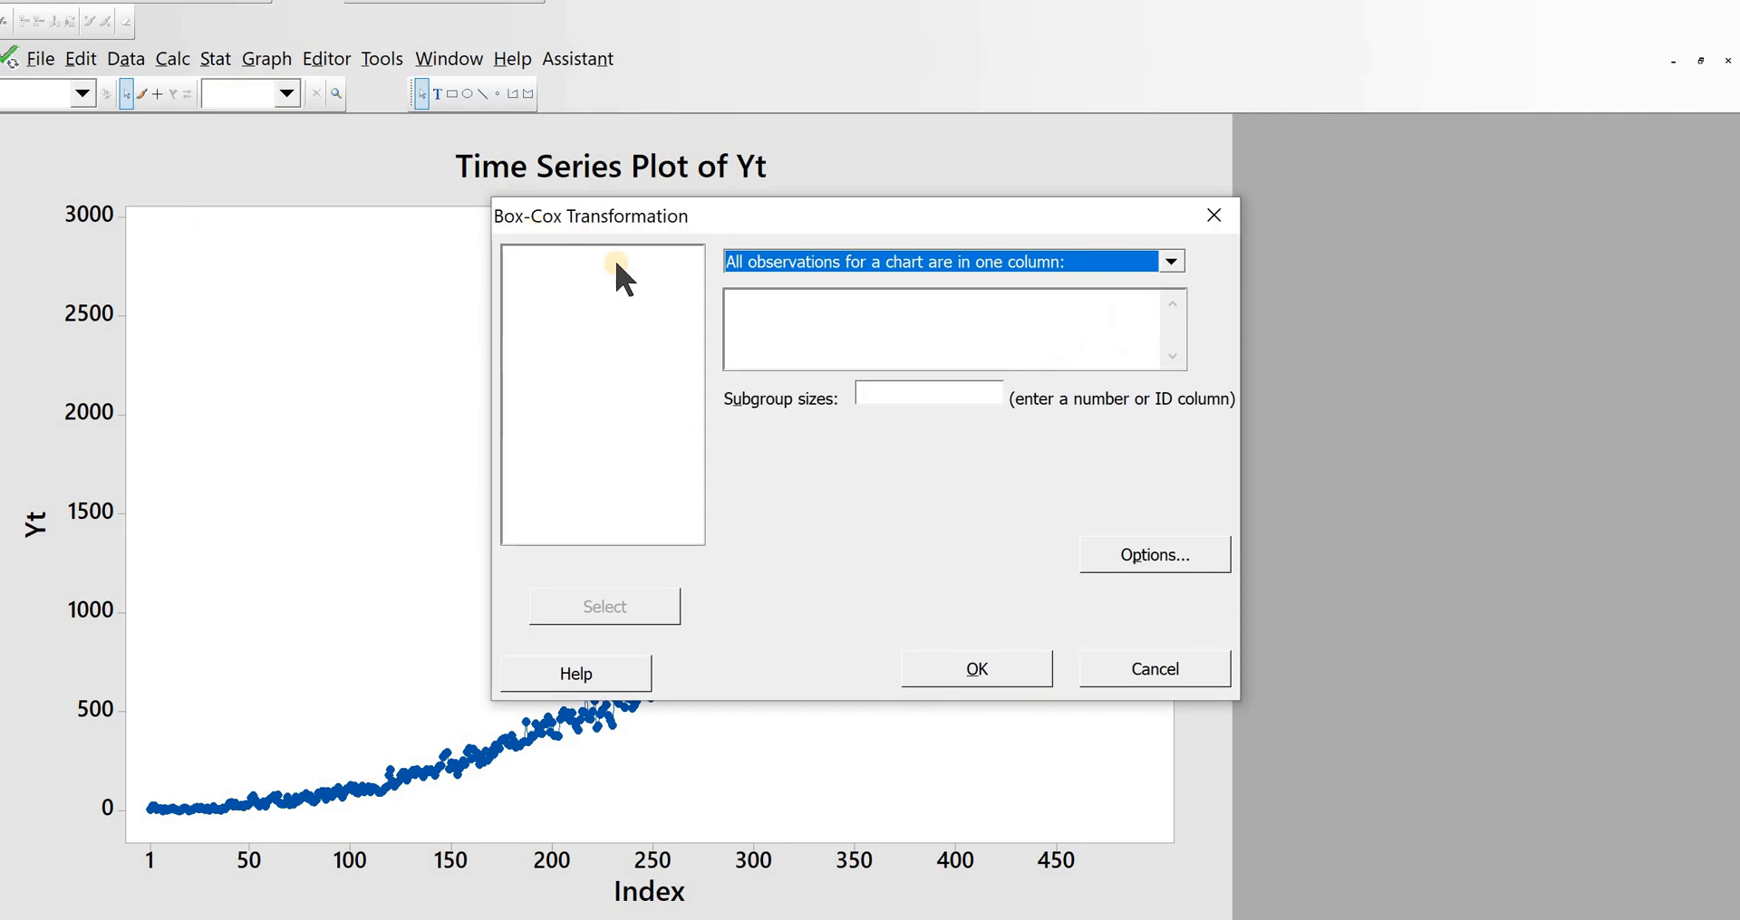
left_click(802, 318)
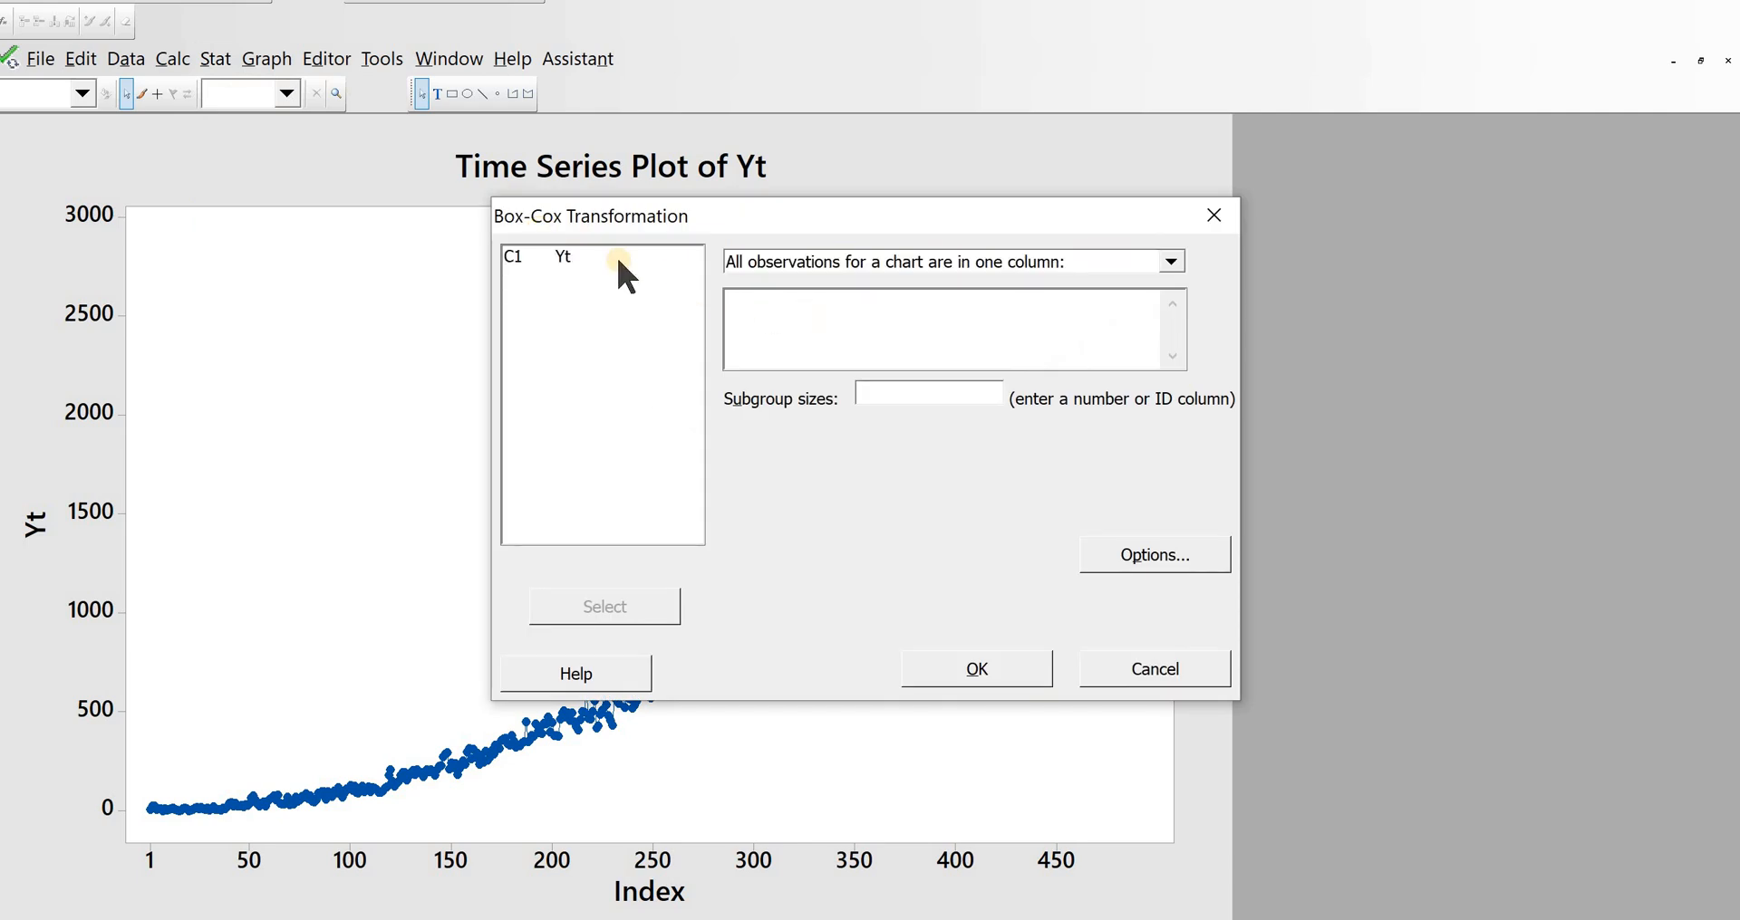
double_click(562, 257)
left_click(846, 261)
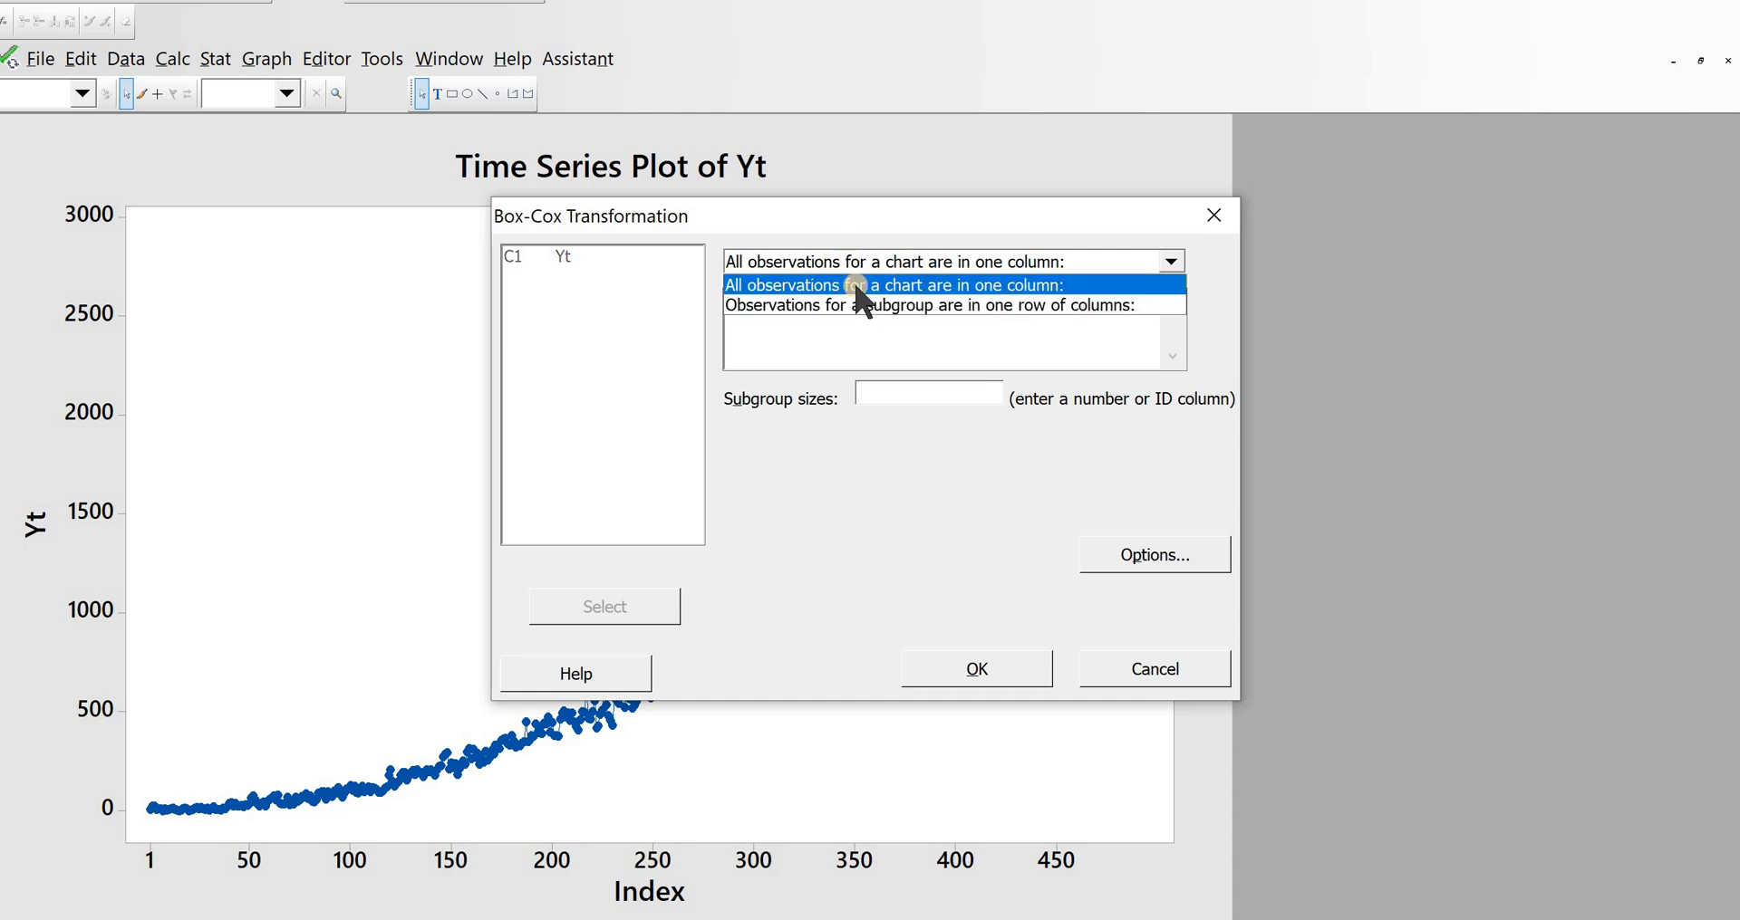
left_click(856, 306)
double_click(562, 257)
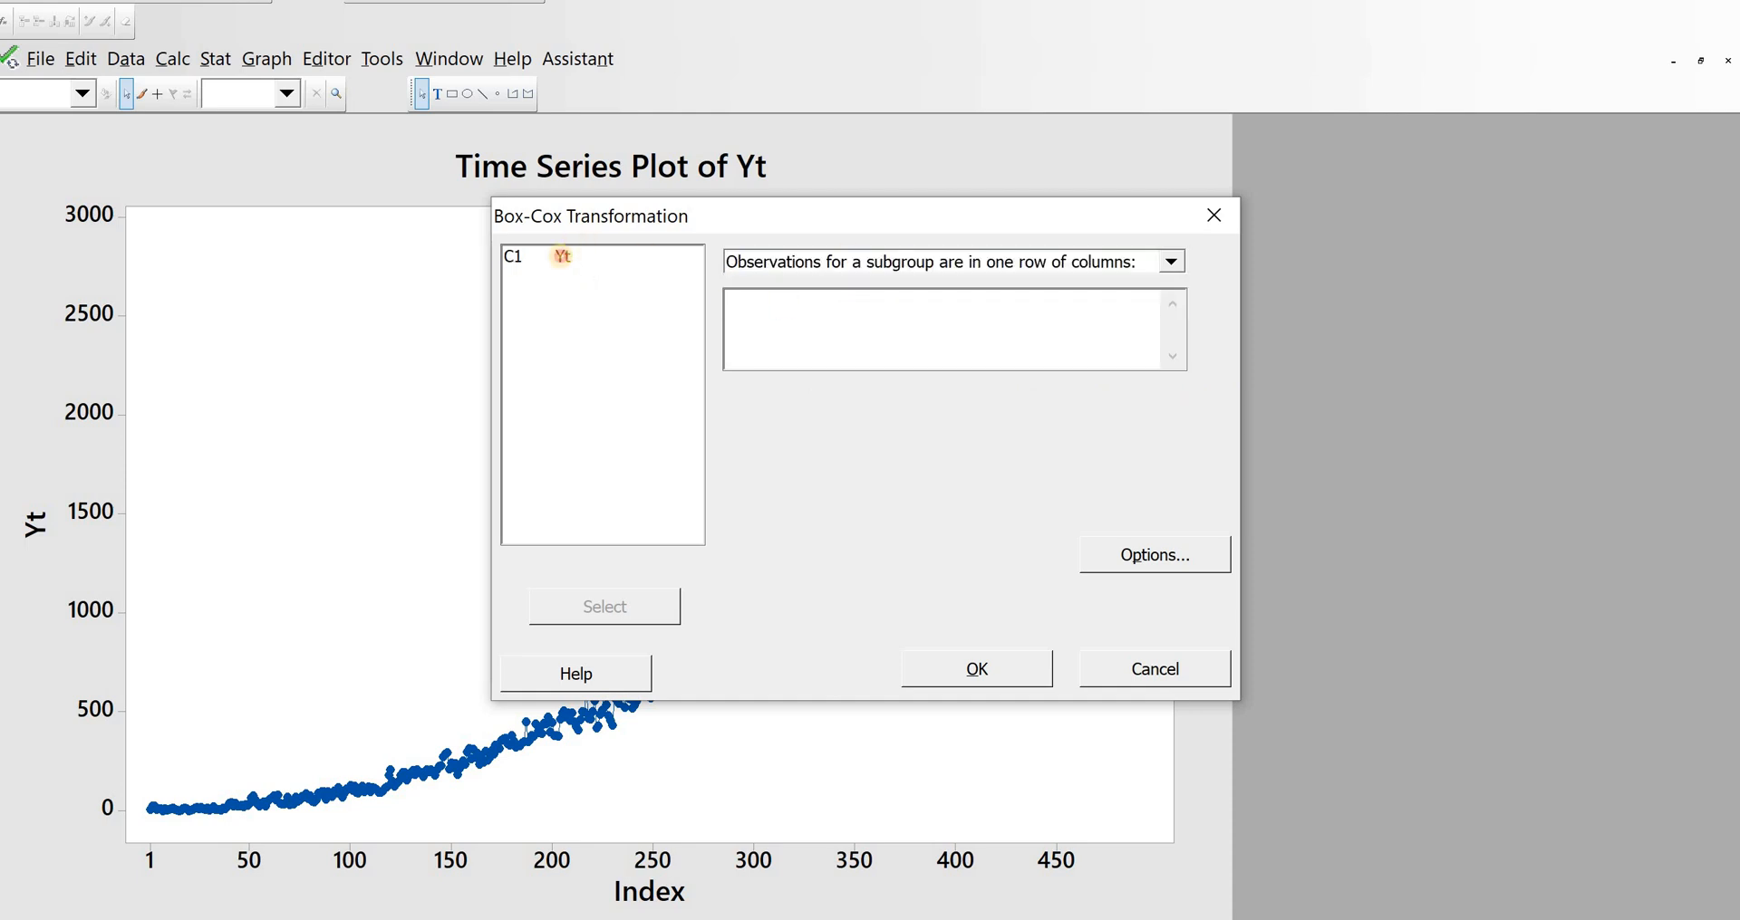
left_click(942, 672)
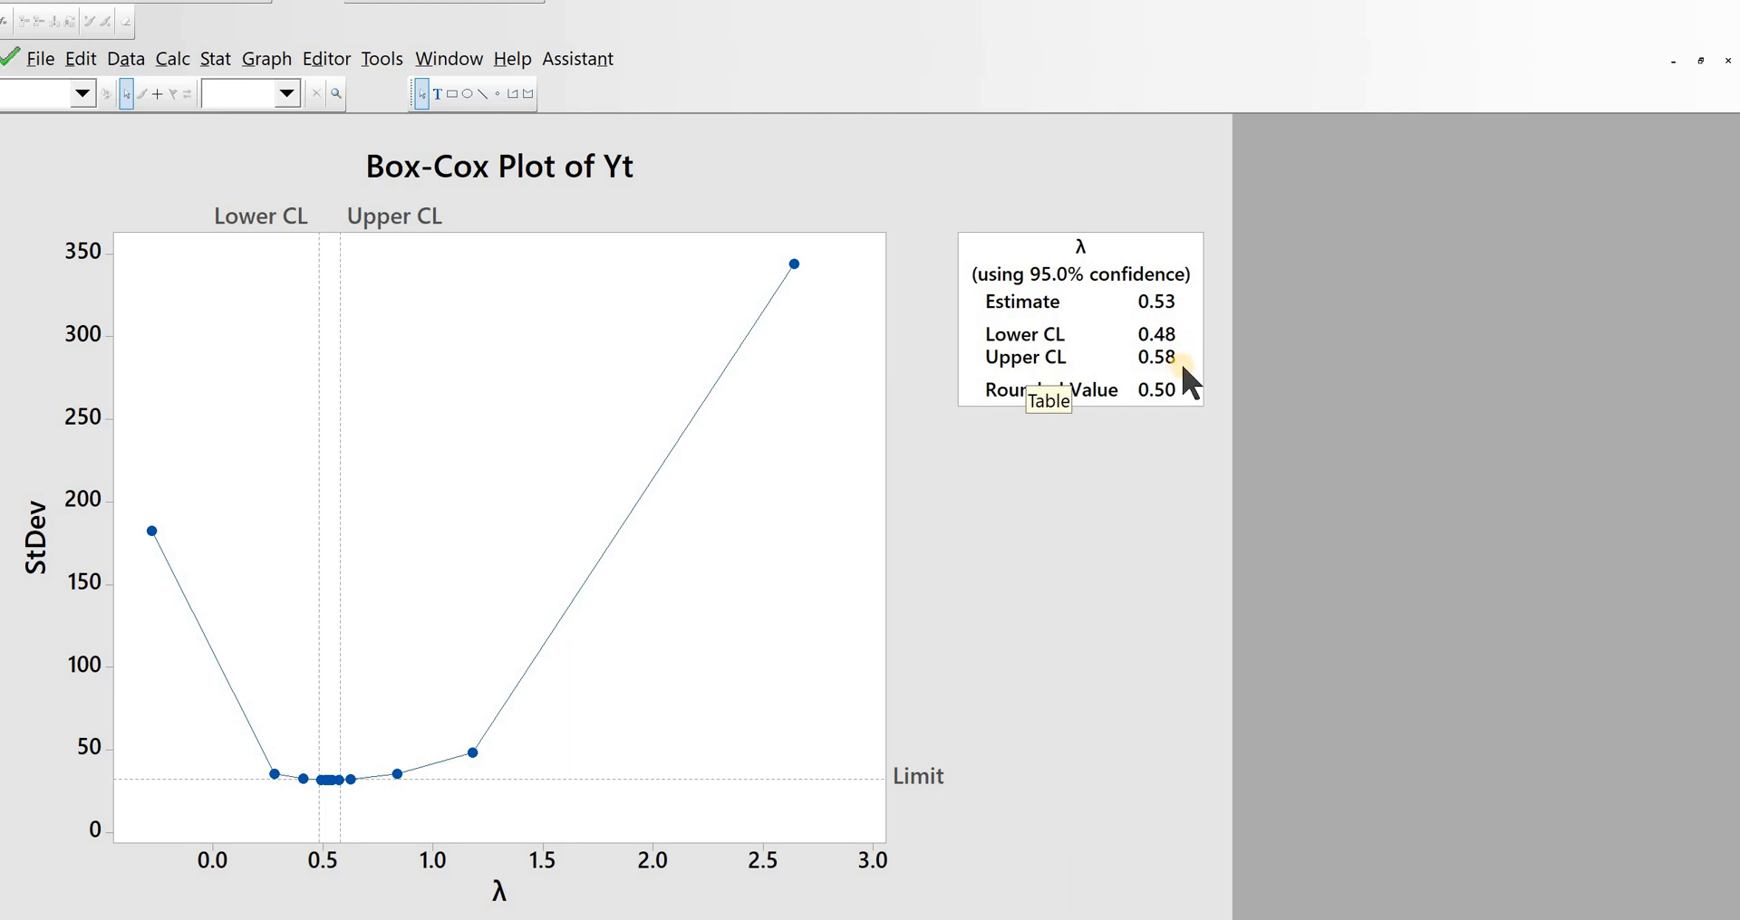
left_click(1100, 428)
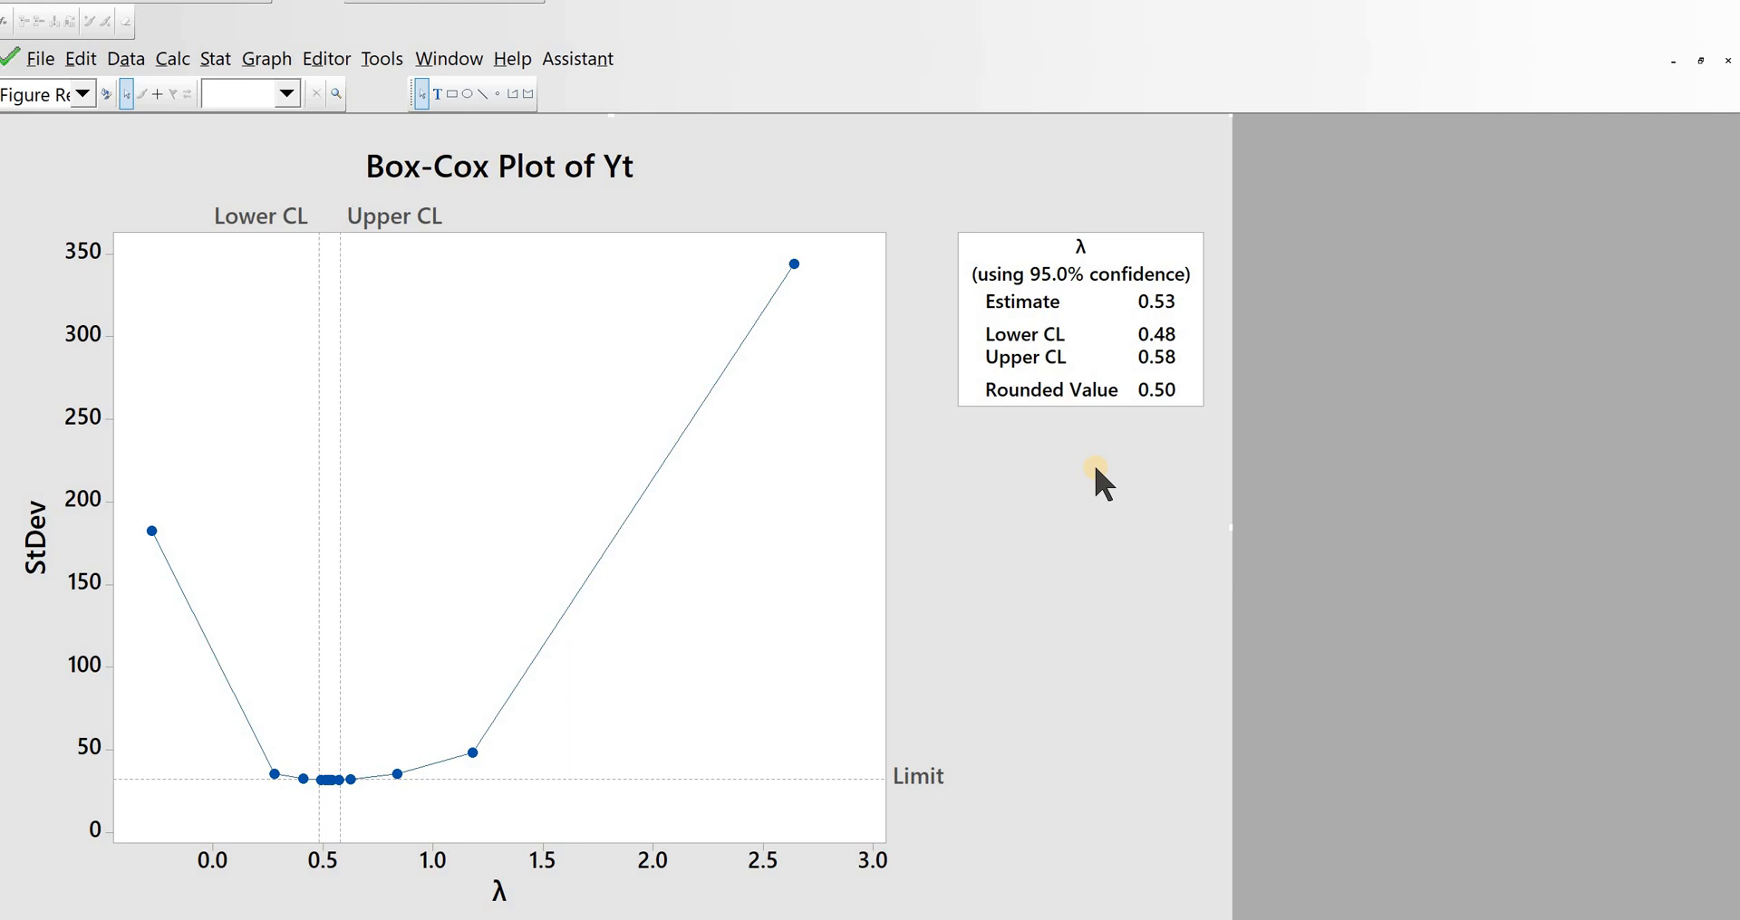
Step: Use the Calculator to store the square root of Yt in a new column named Ytsqrt
key("ctrl+d")
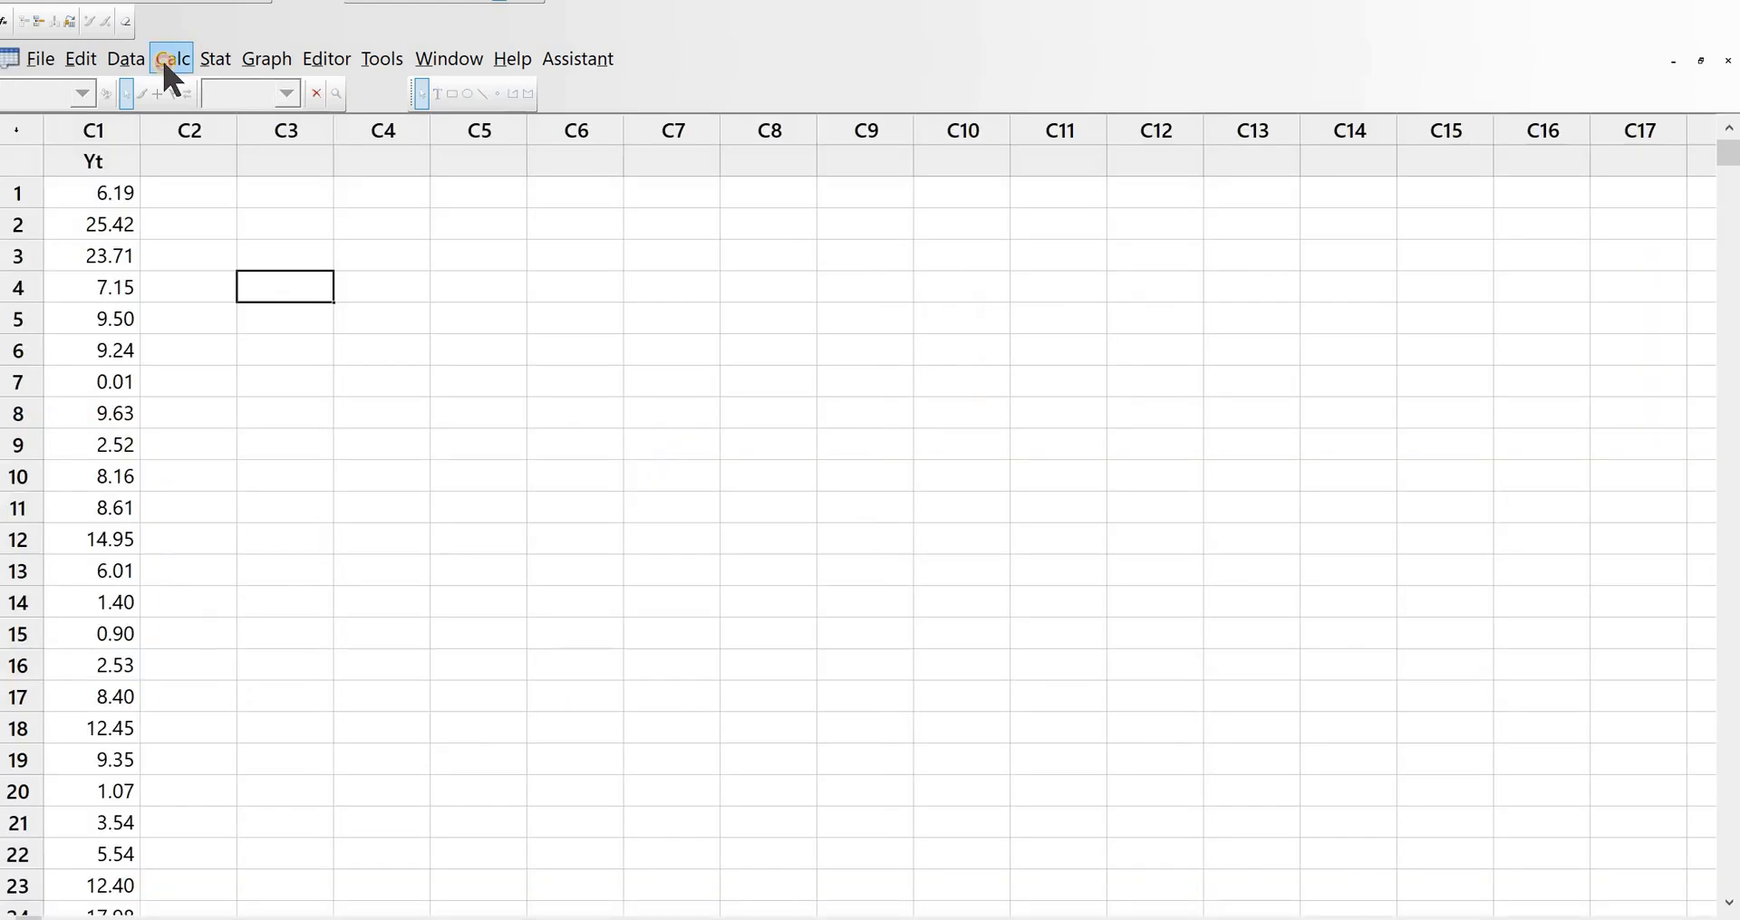
left_click(169, 58)
left_click(203, 95)
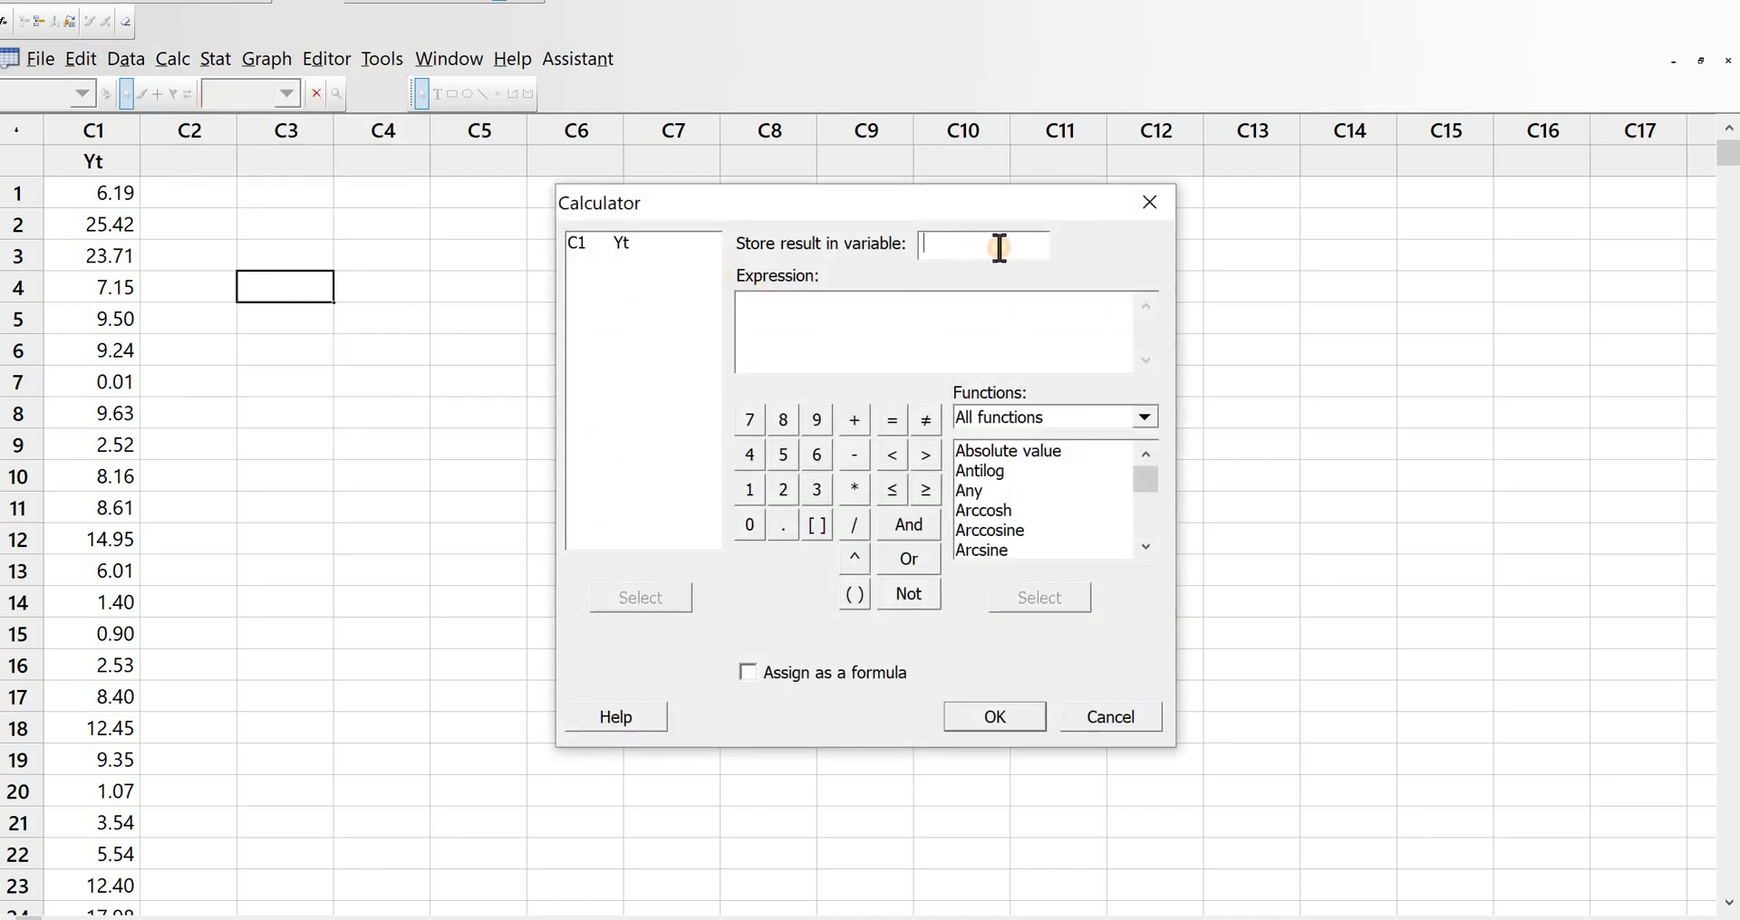
double_click(627, 243)
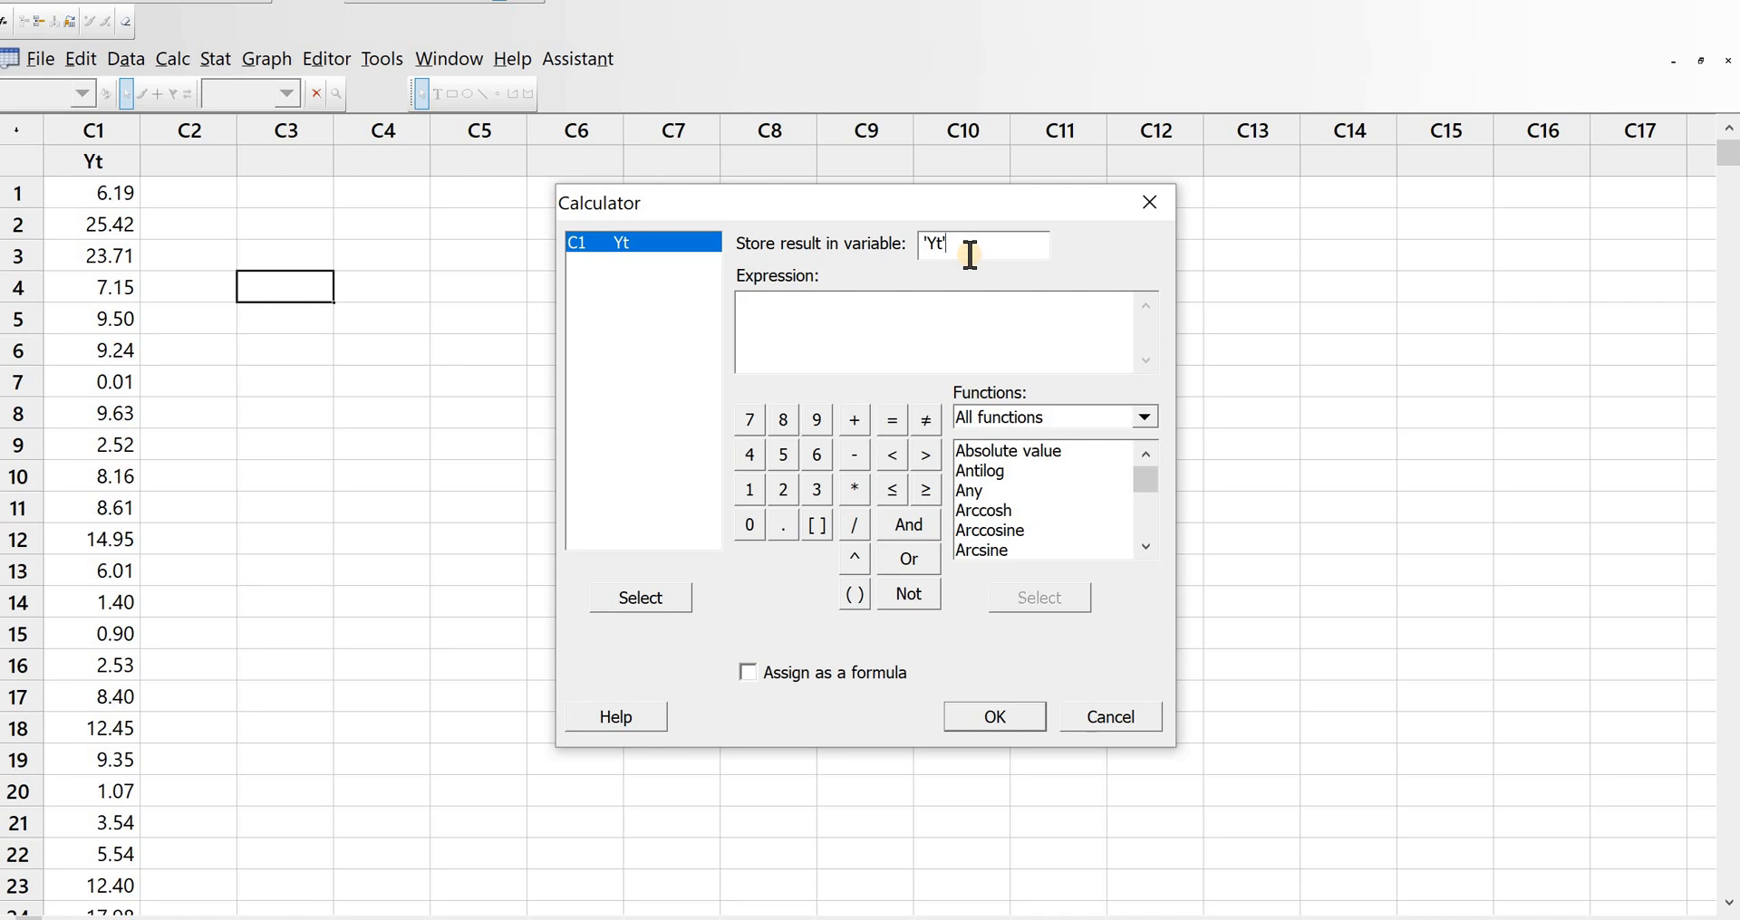
type("sqrt")
left_click(819, 322)
left_click(1062, 511)
scroll(1056, 507, "down", 20)
double_click(1057, 510)
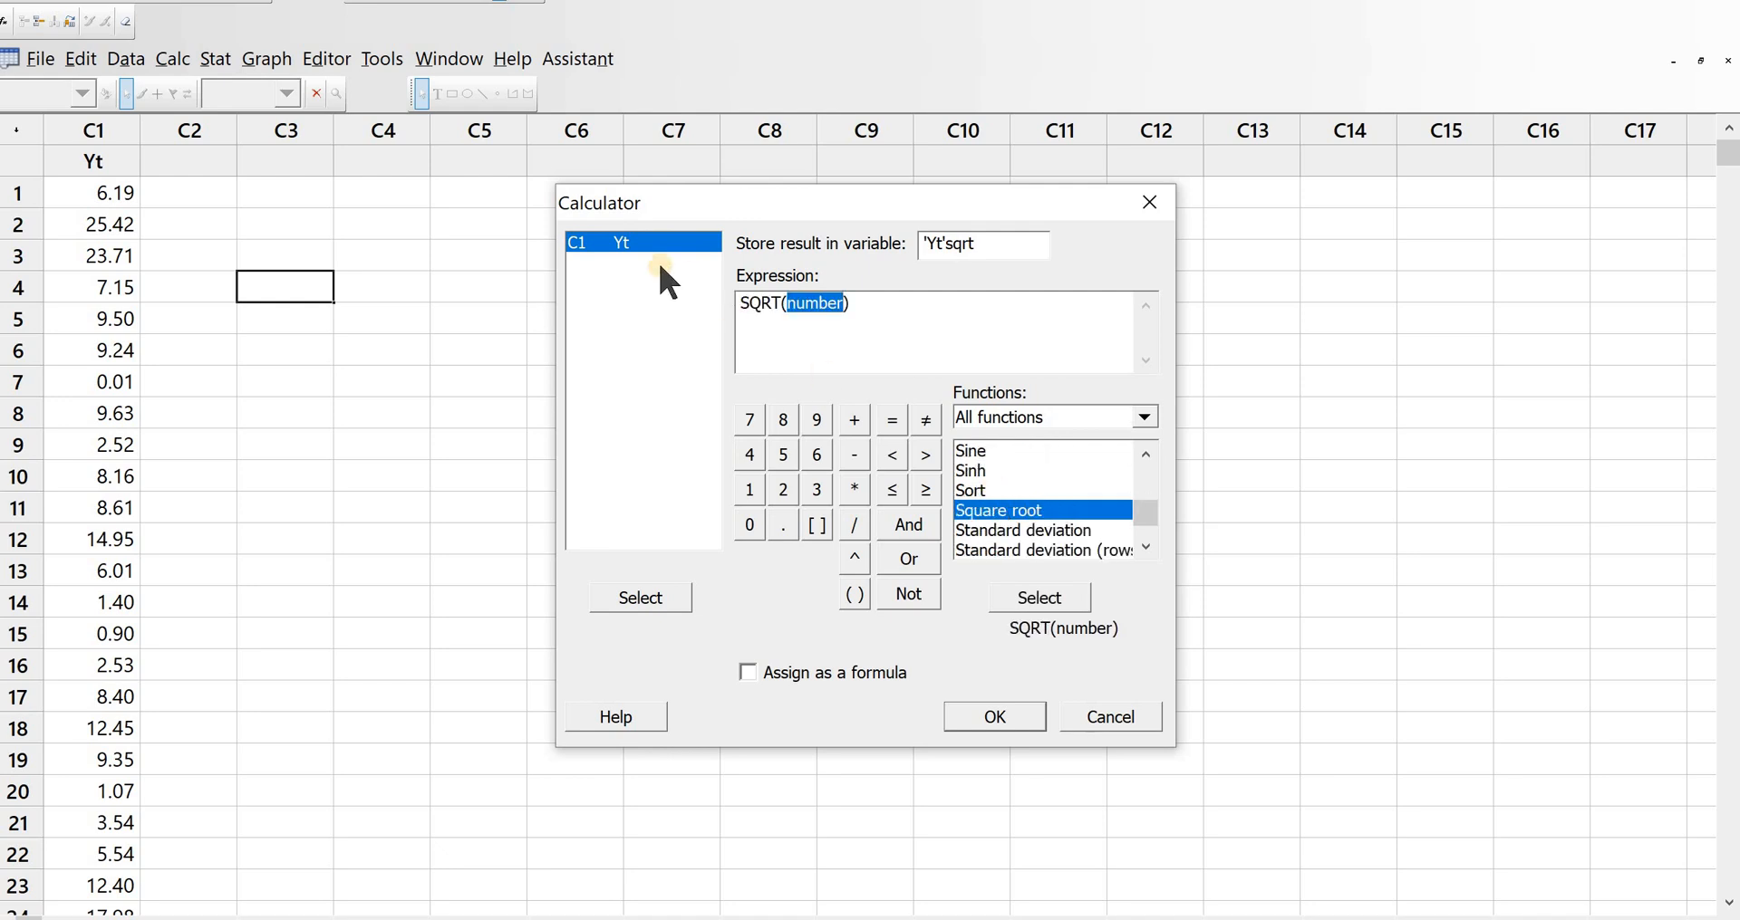
double_click(639, 239)
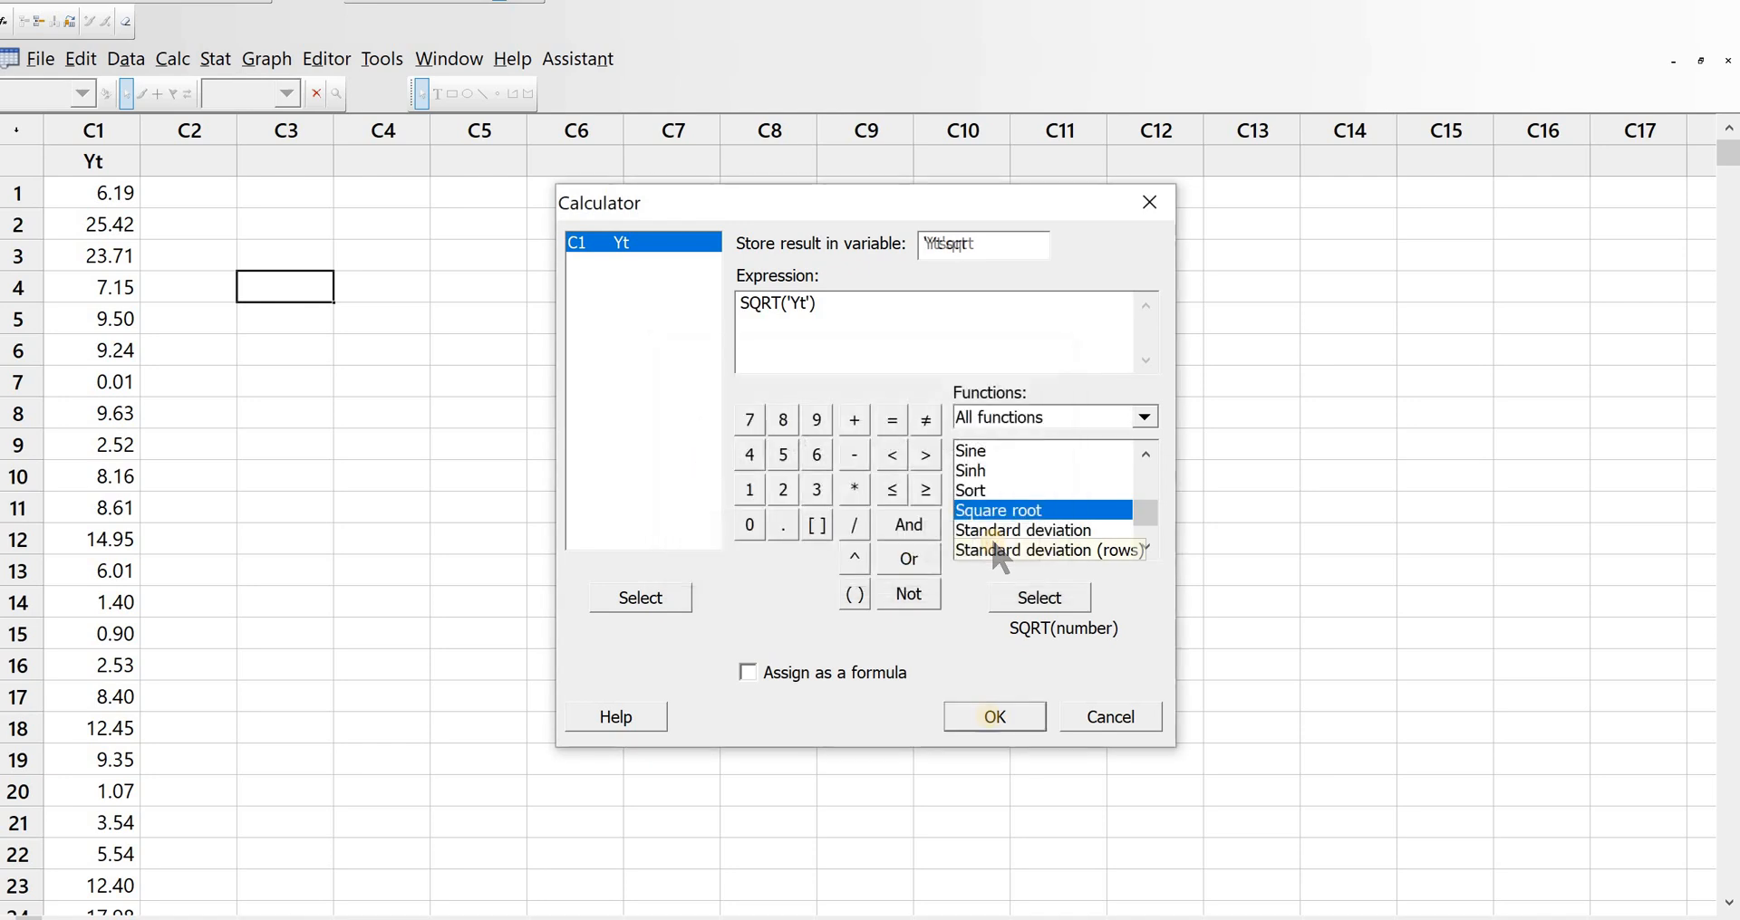
left_click(994, 716)
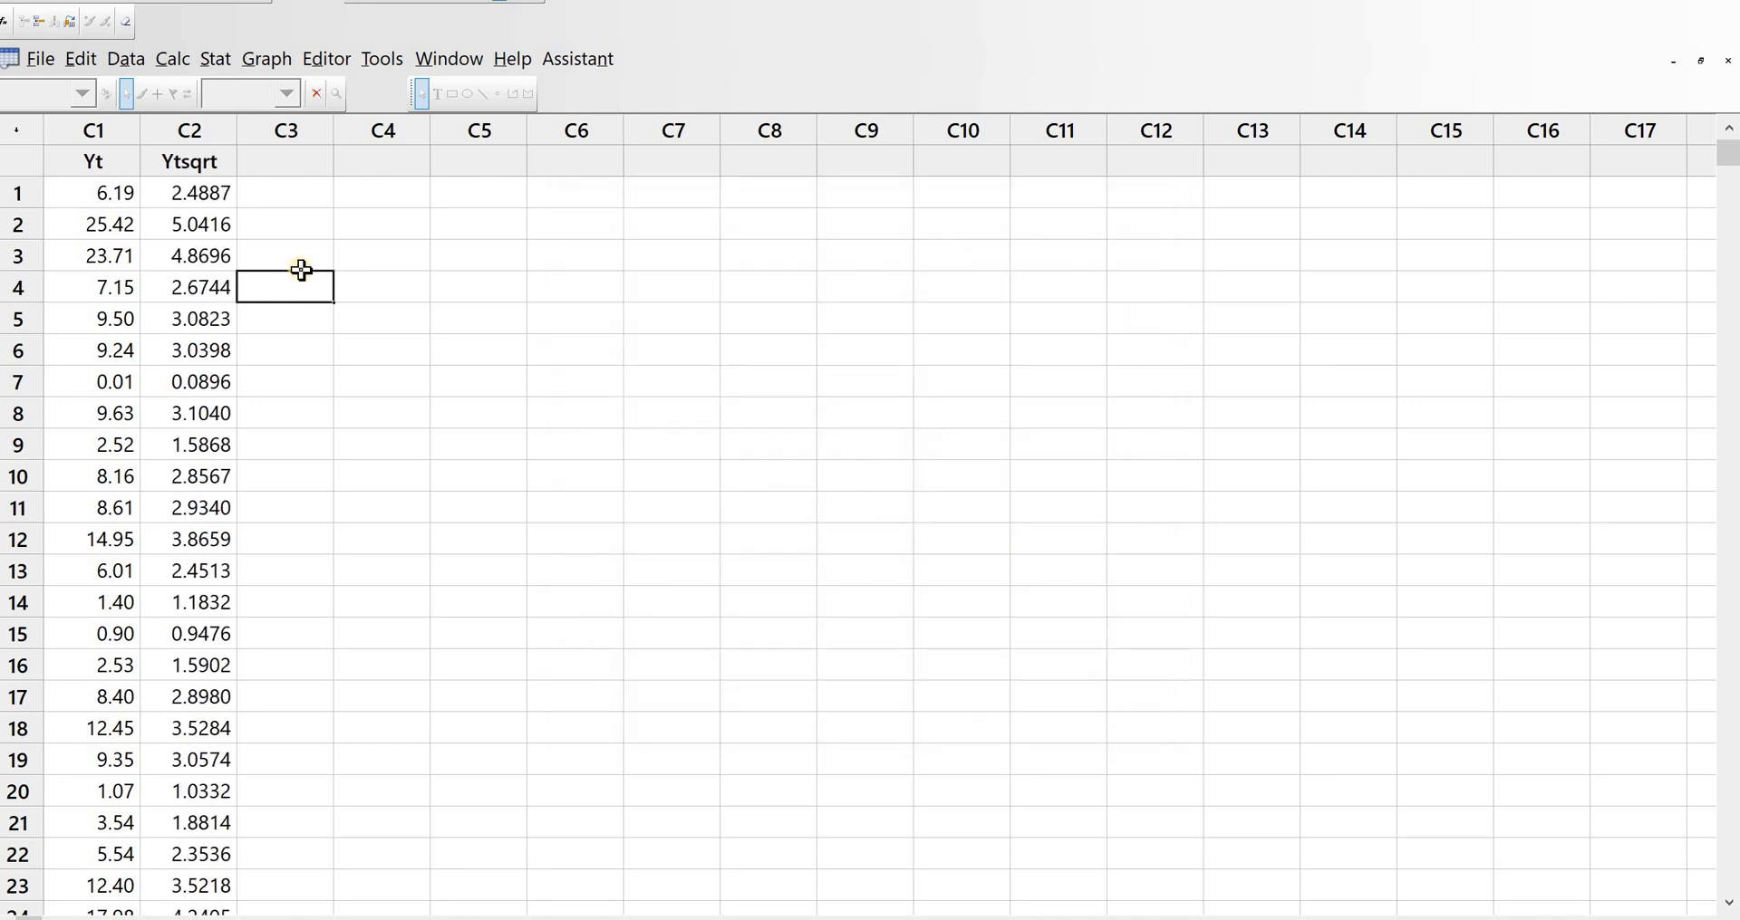
Step: Create a simple time series plot of Ytsqrt
left_click(214, 60)
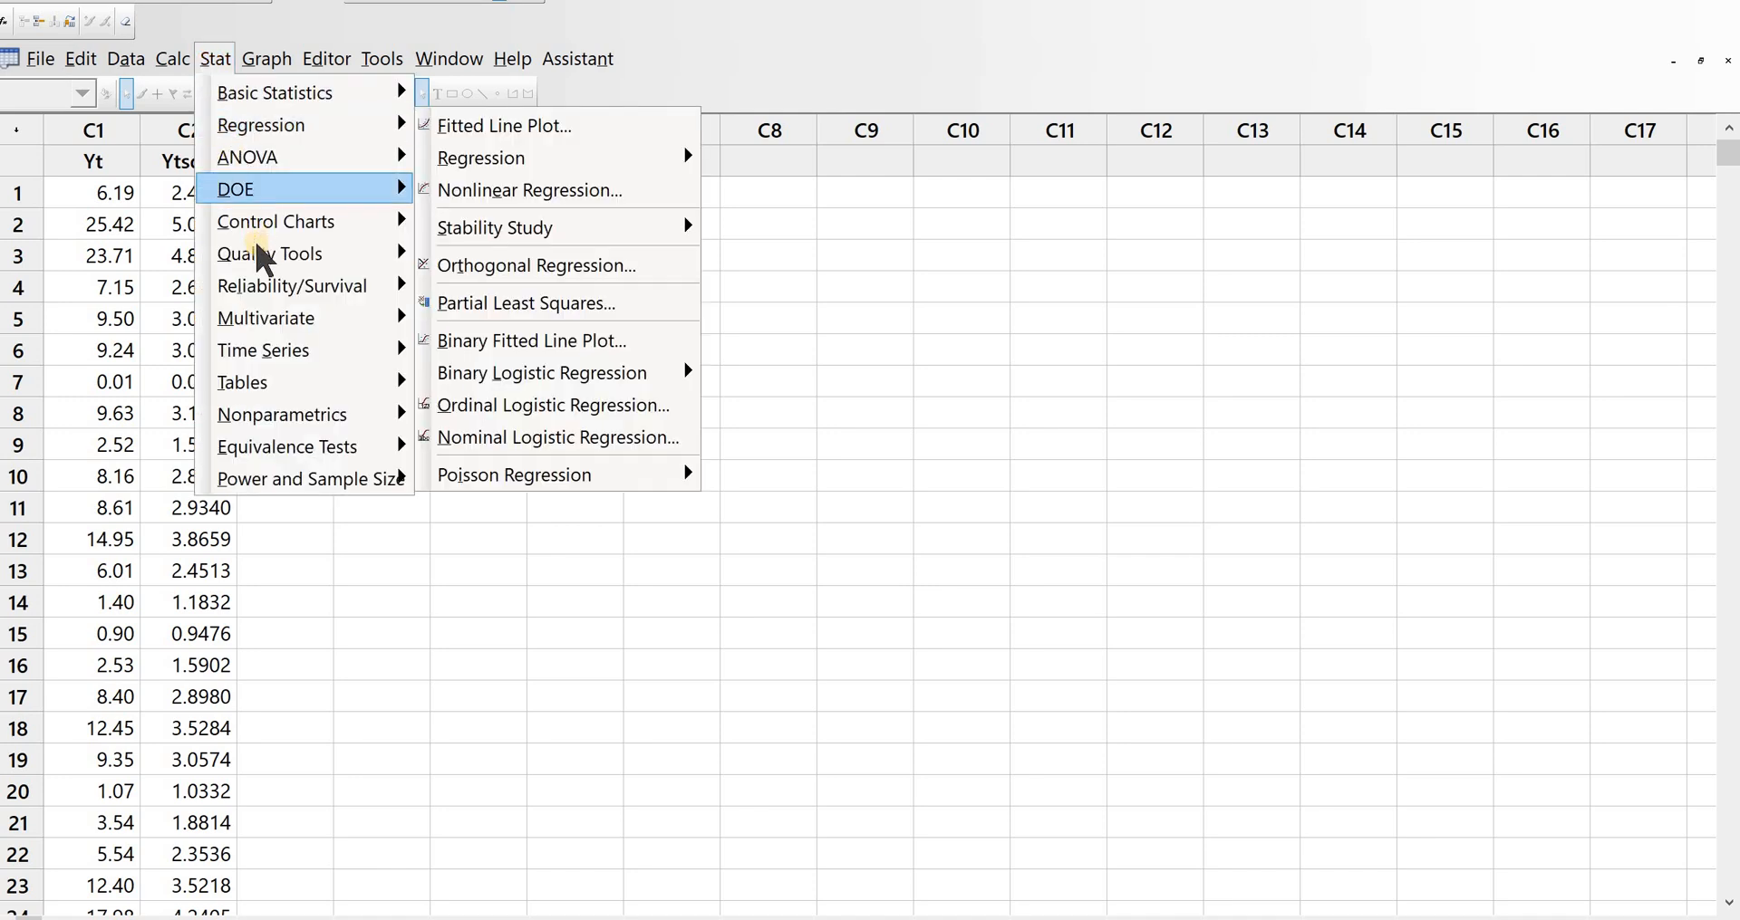
mouse_move(279, 351)
left_click(507, 348)
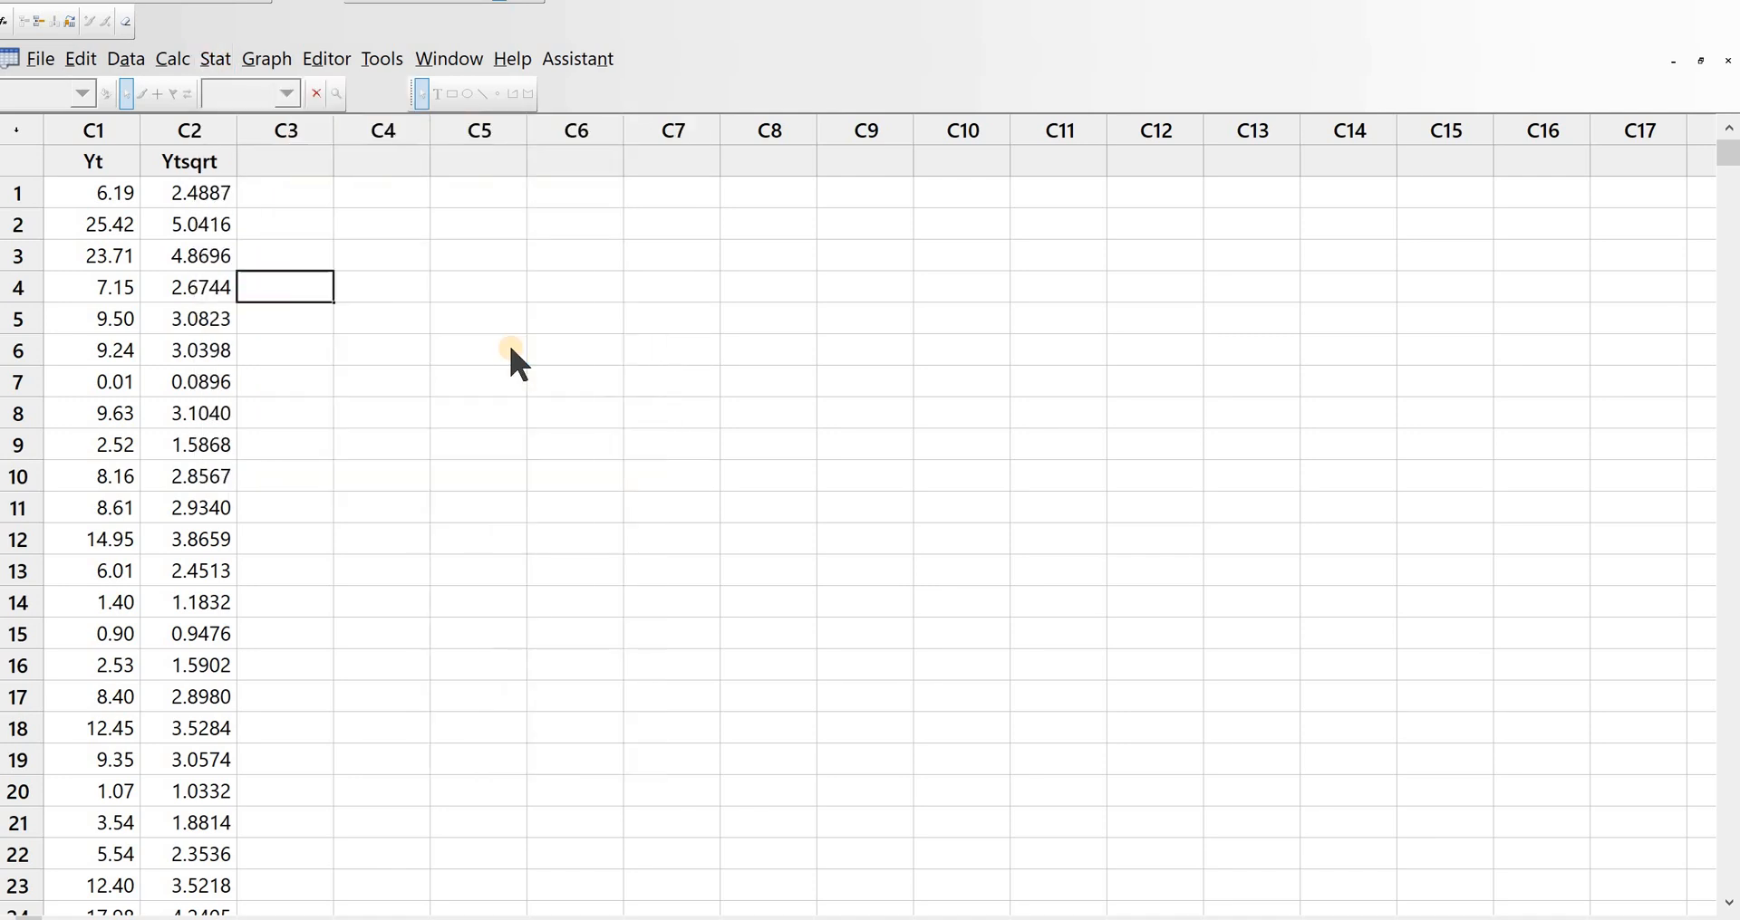
double_click(716, 361)
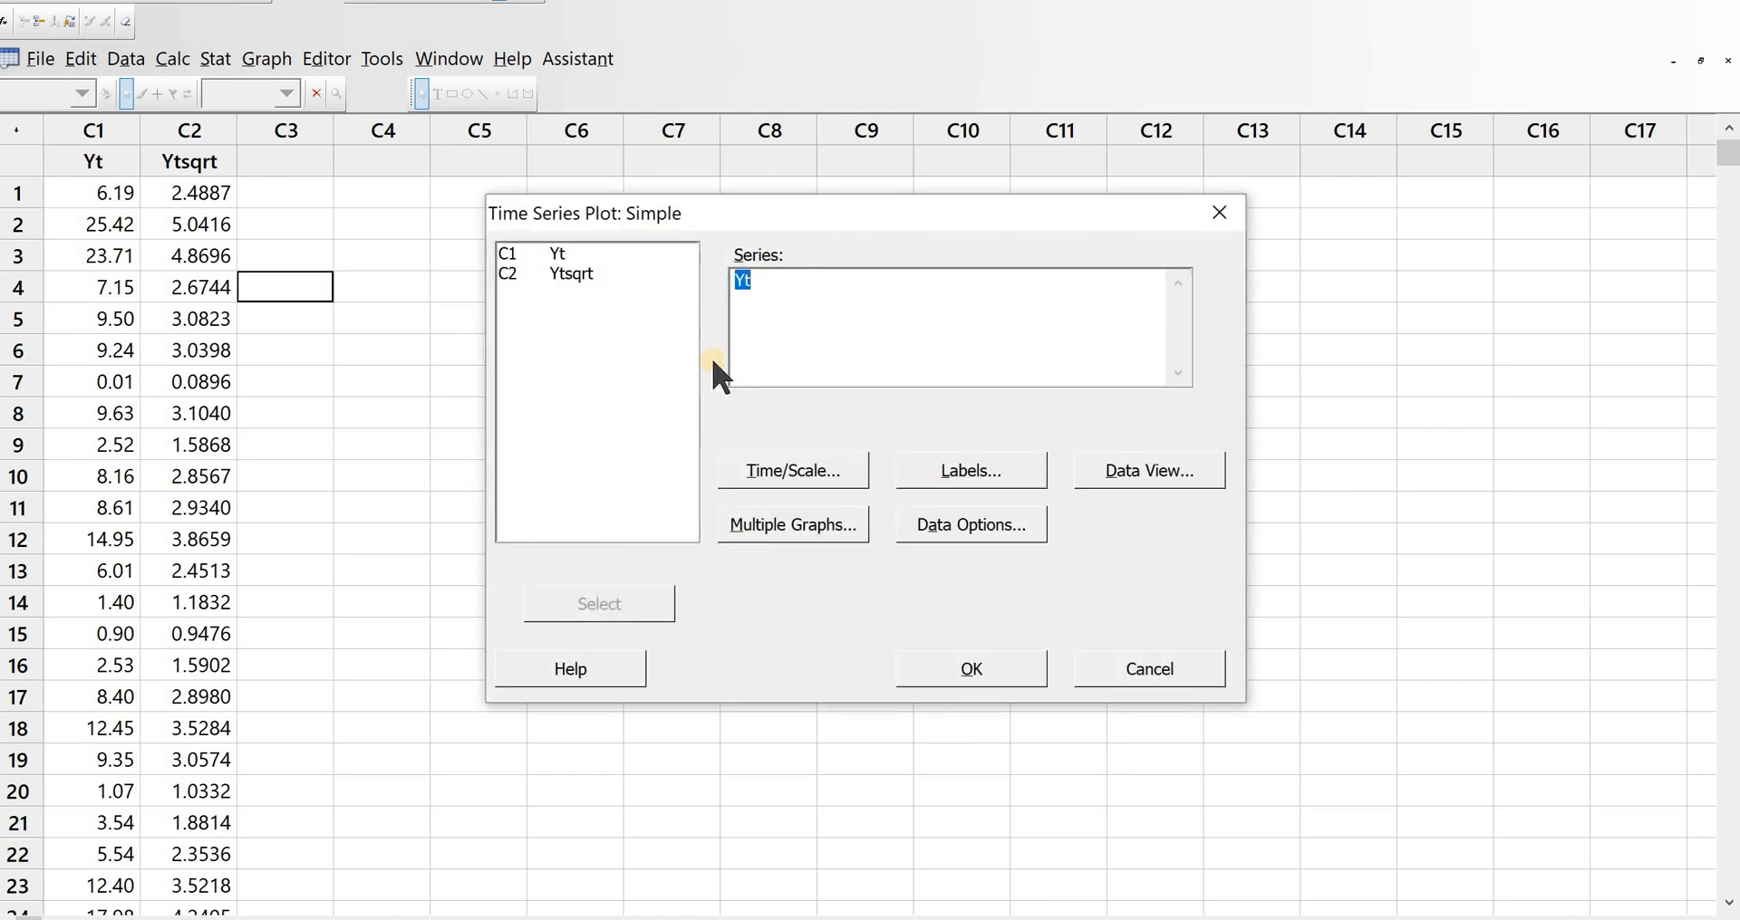
double_click(564, 275)
left_click(980, 659)
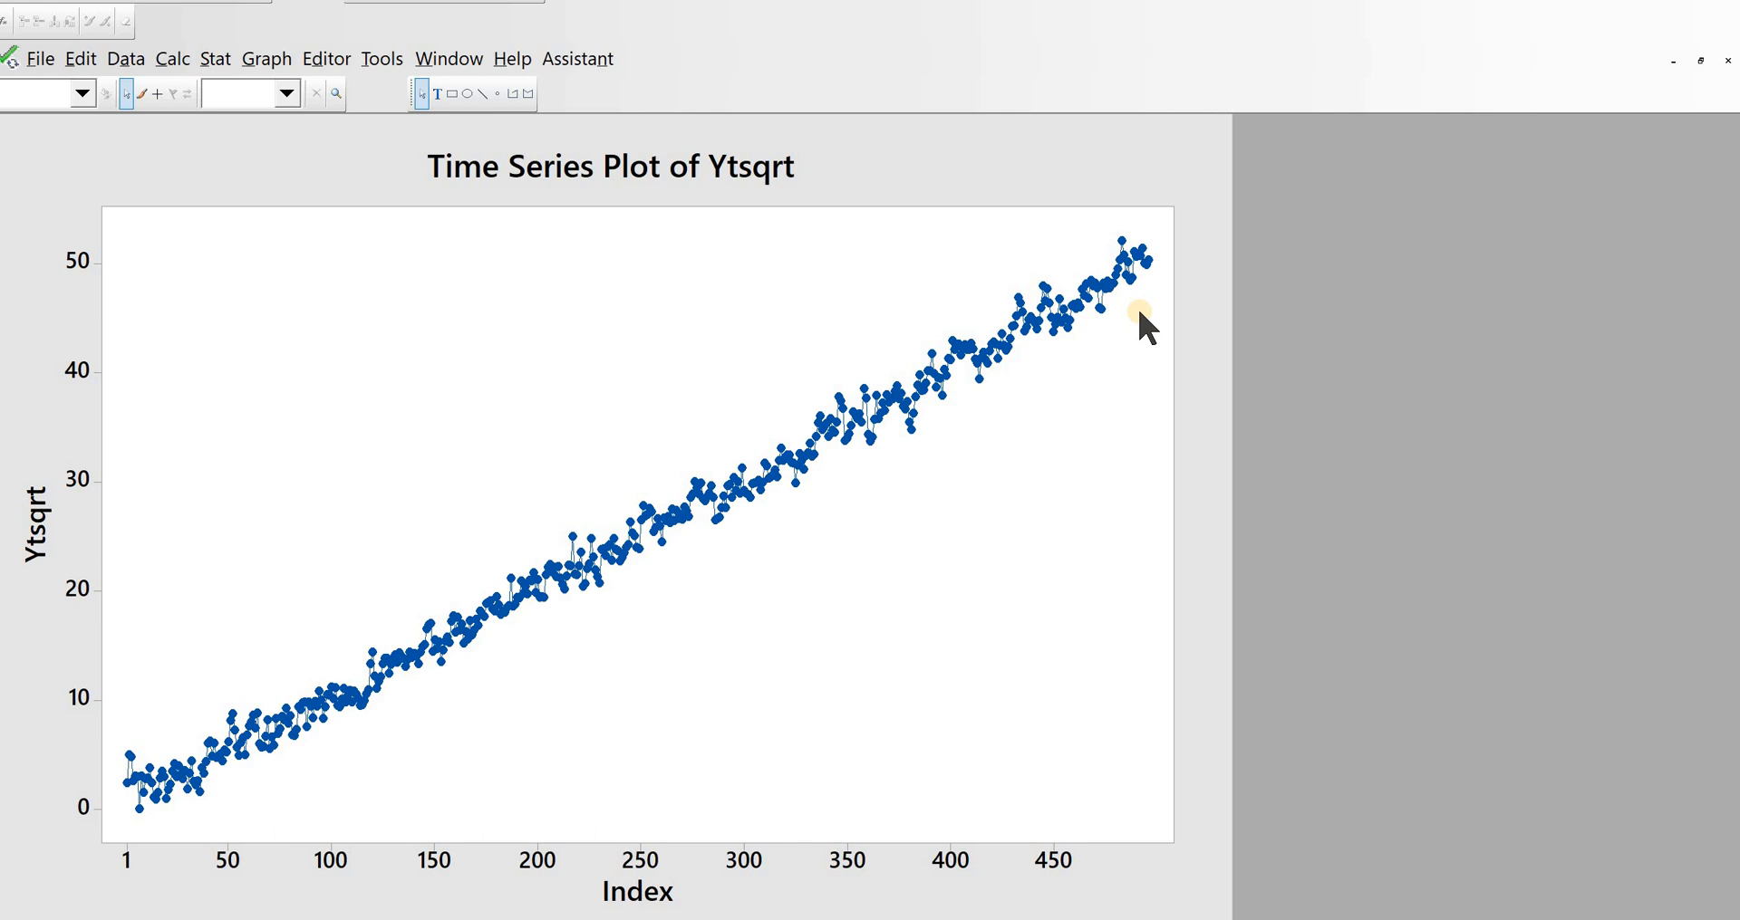
Step: Plot the autocorrelation function of Ytsqrt with the default number of lags
left_click(214, 59)
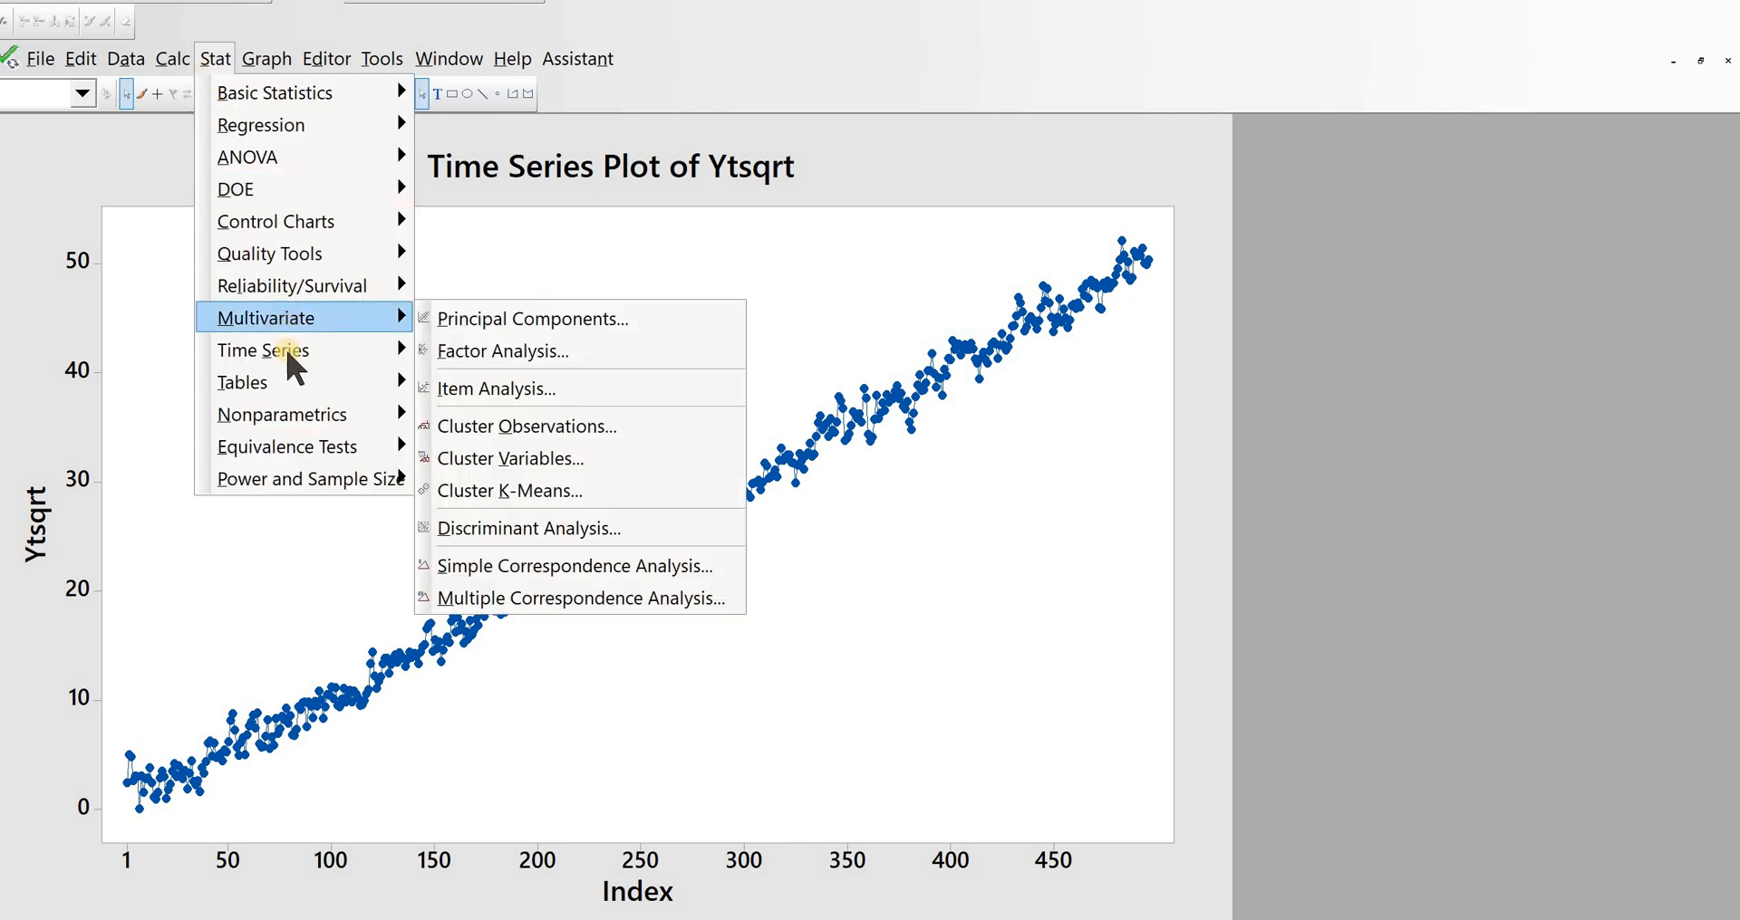
mouse_move(285, 346)
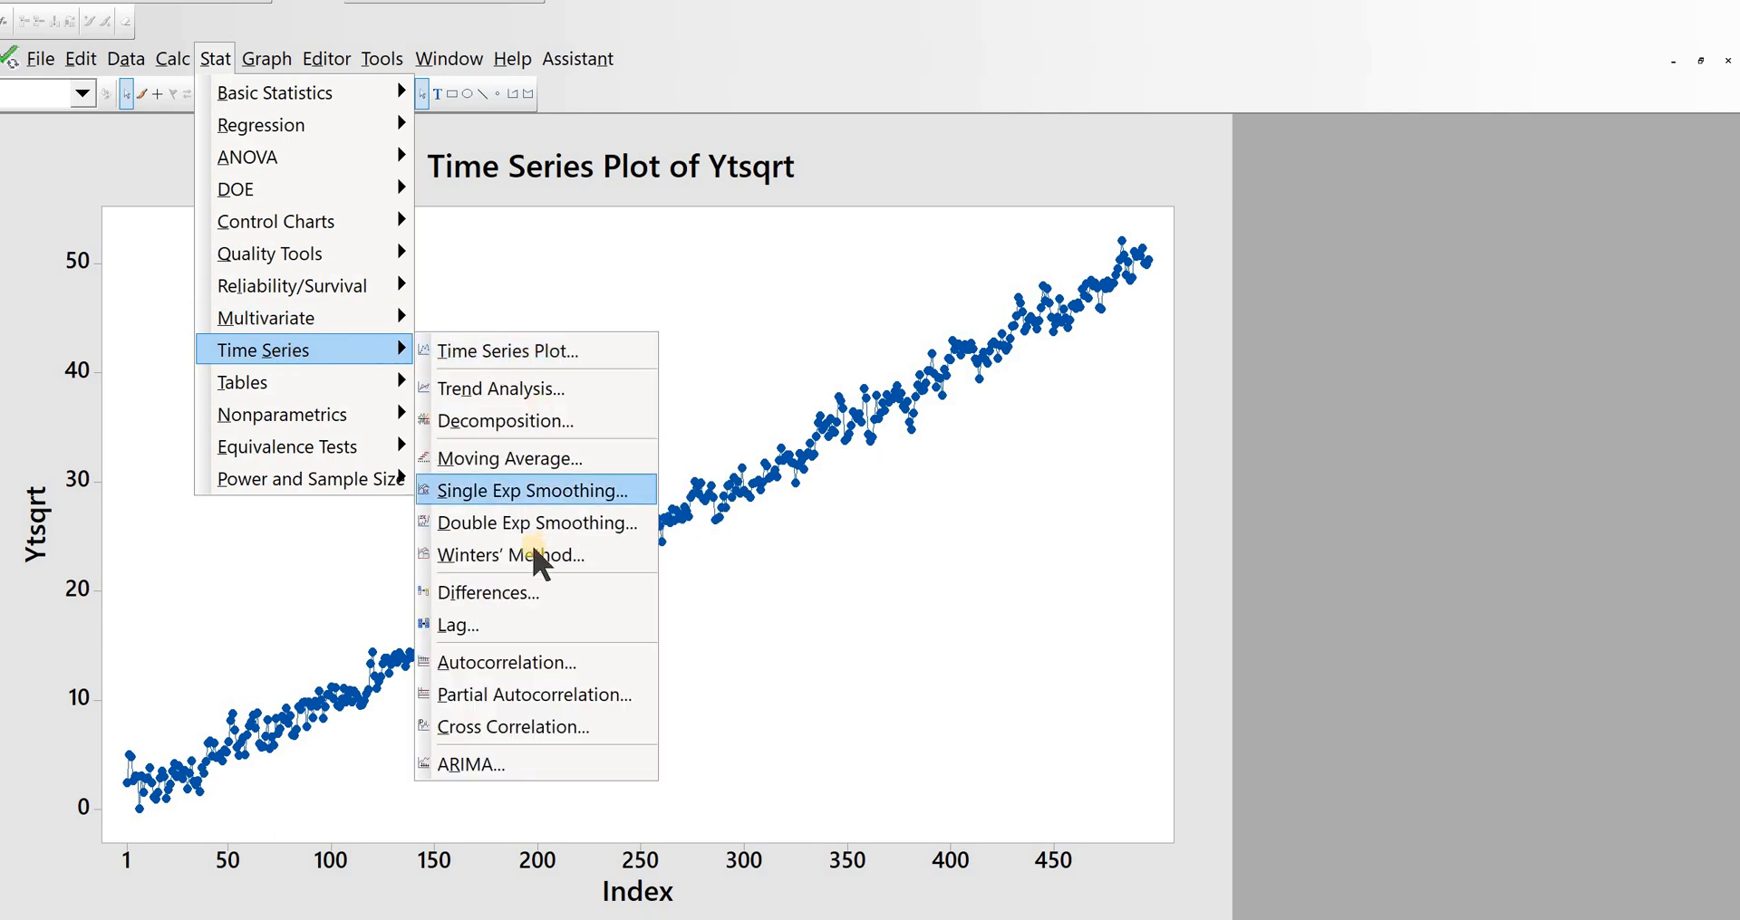
left_click(544, 662)
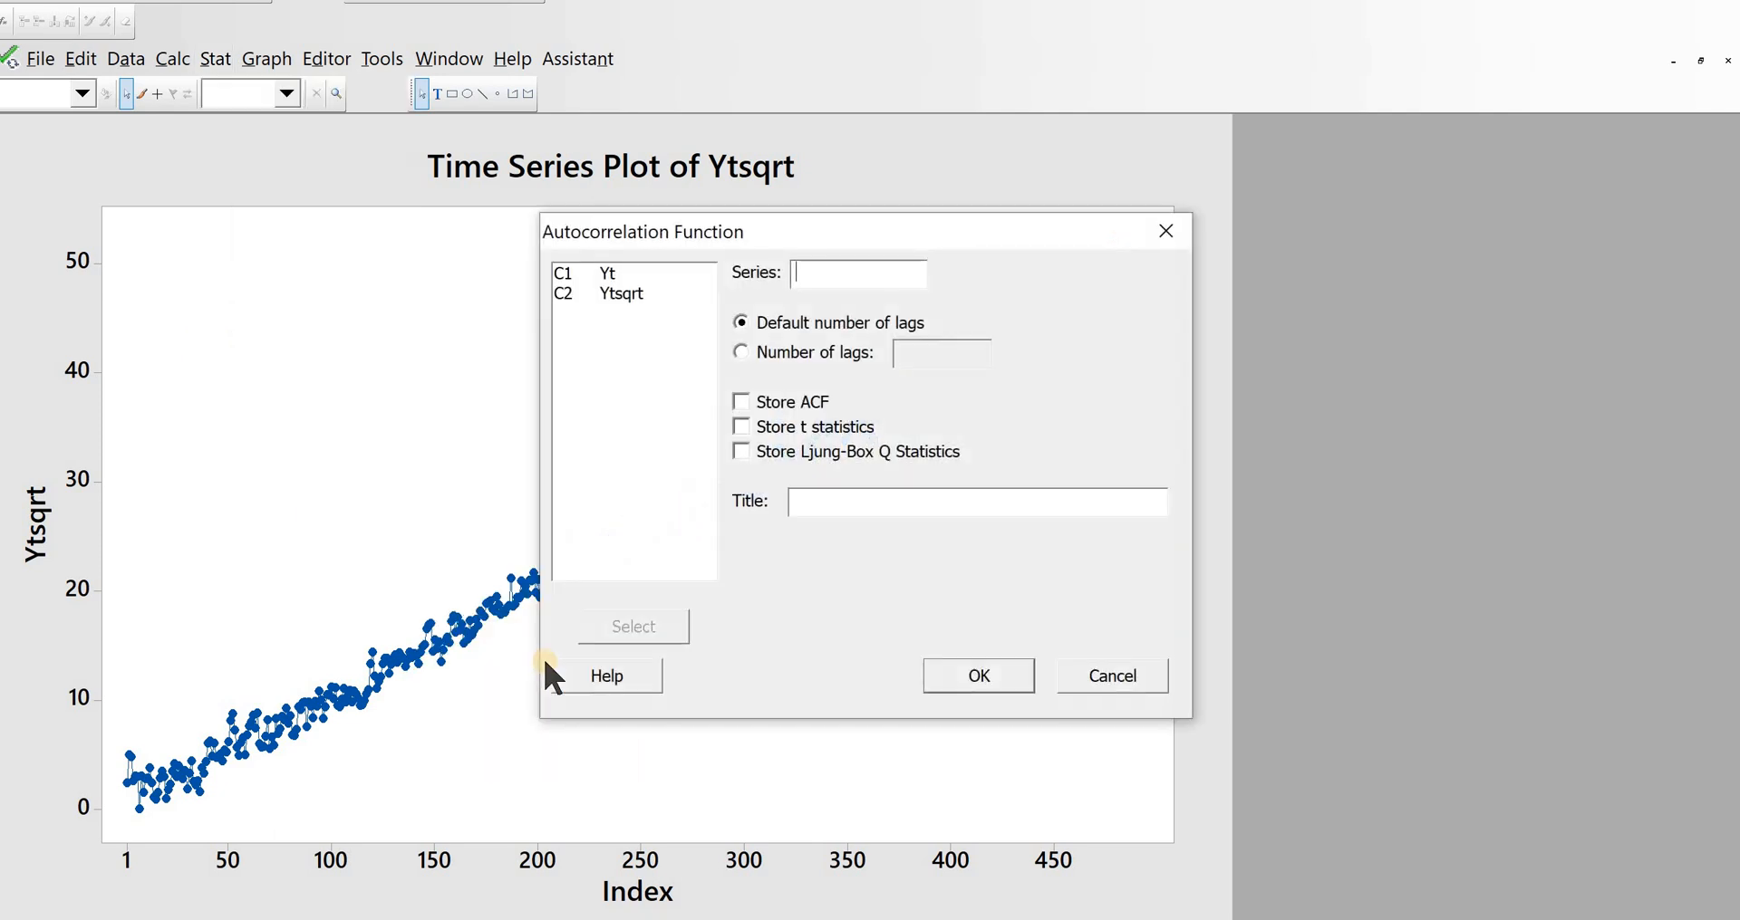
left_click(634, 273)
double_click(632, 292)
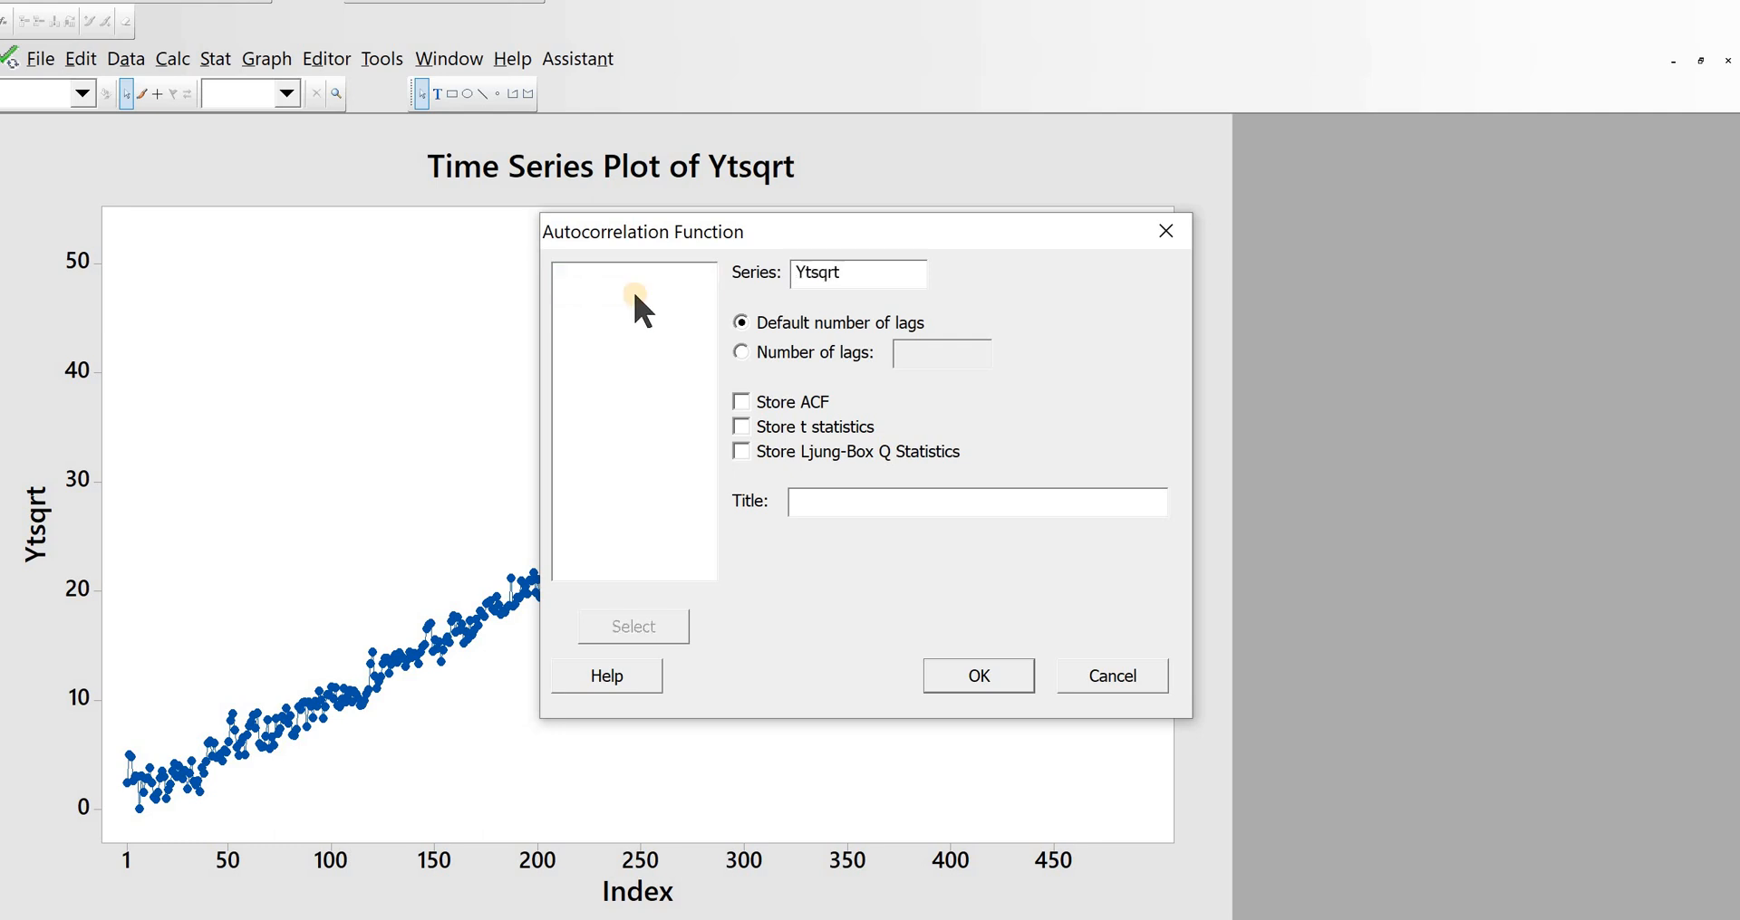
left_click(956, 678)
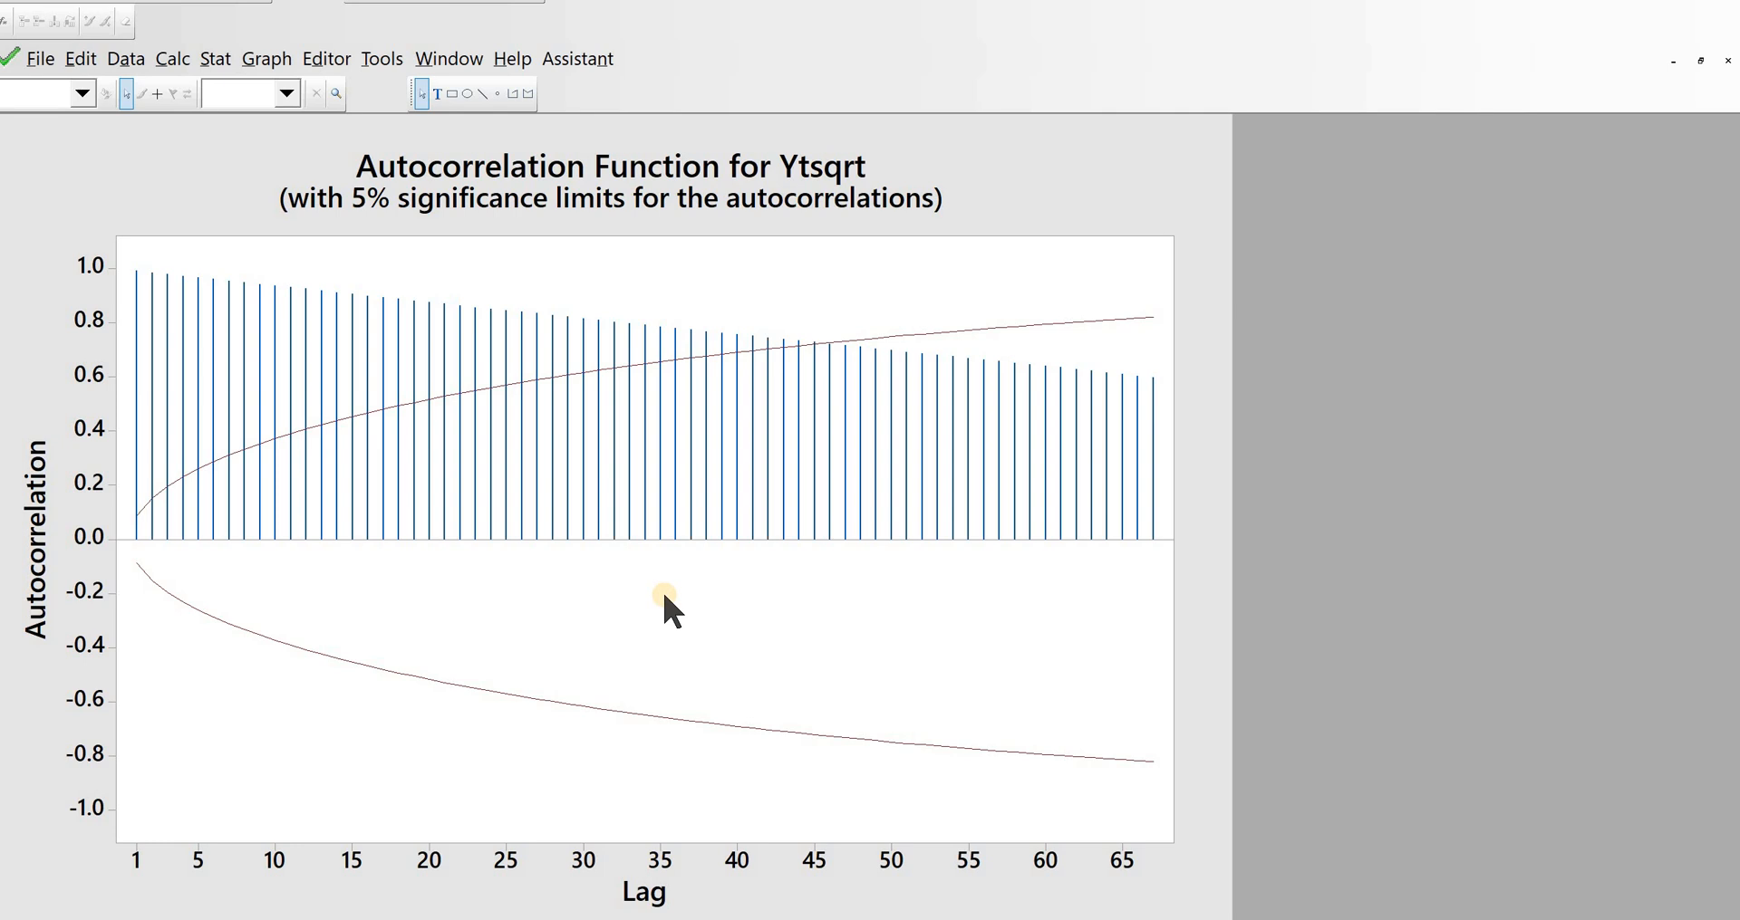
Step: Compute lag 1 differences of Ytsqrt and store them in a new column named Ytsqrtd1
left_click(216, 59)
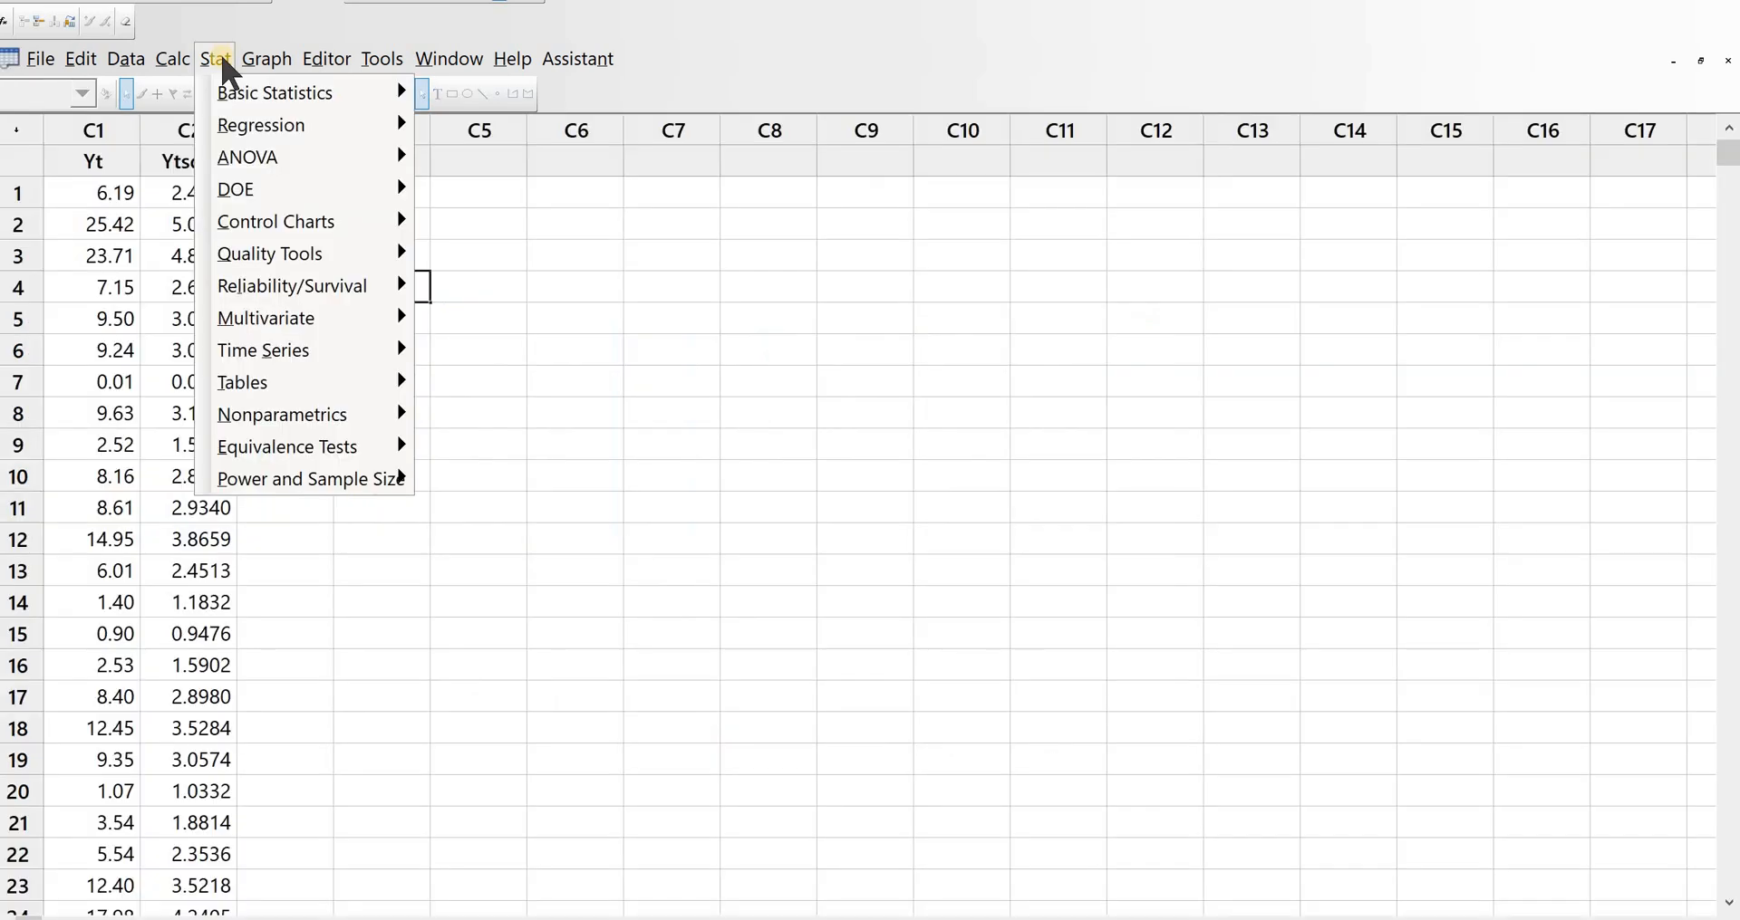
mouse_move(281, 348)
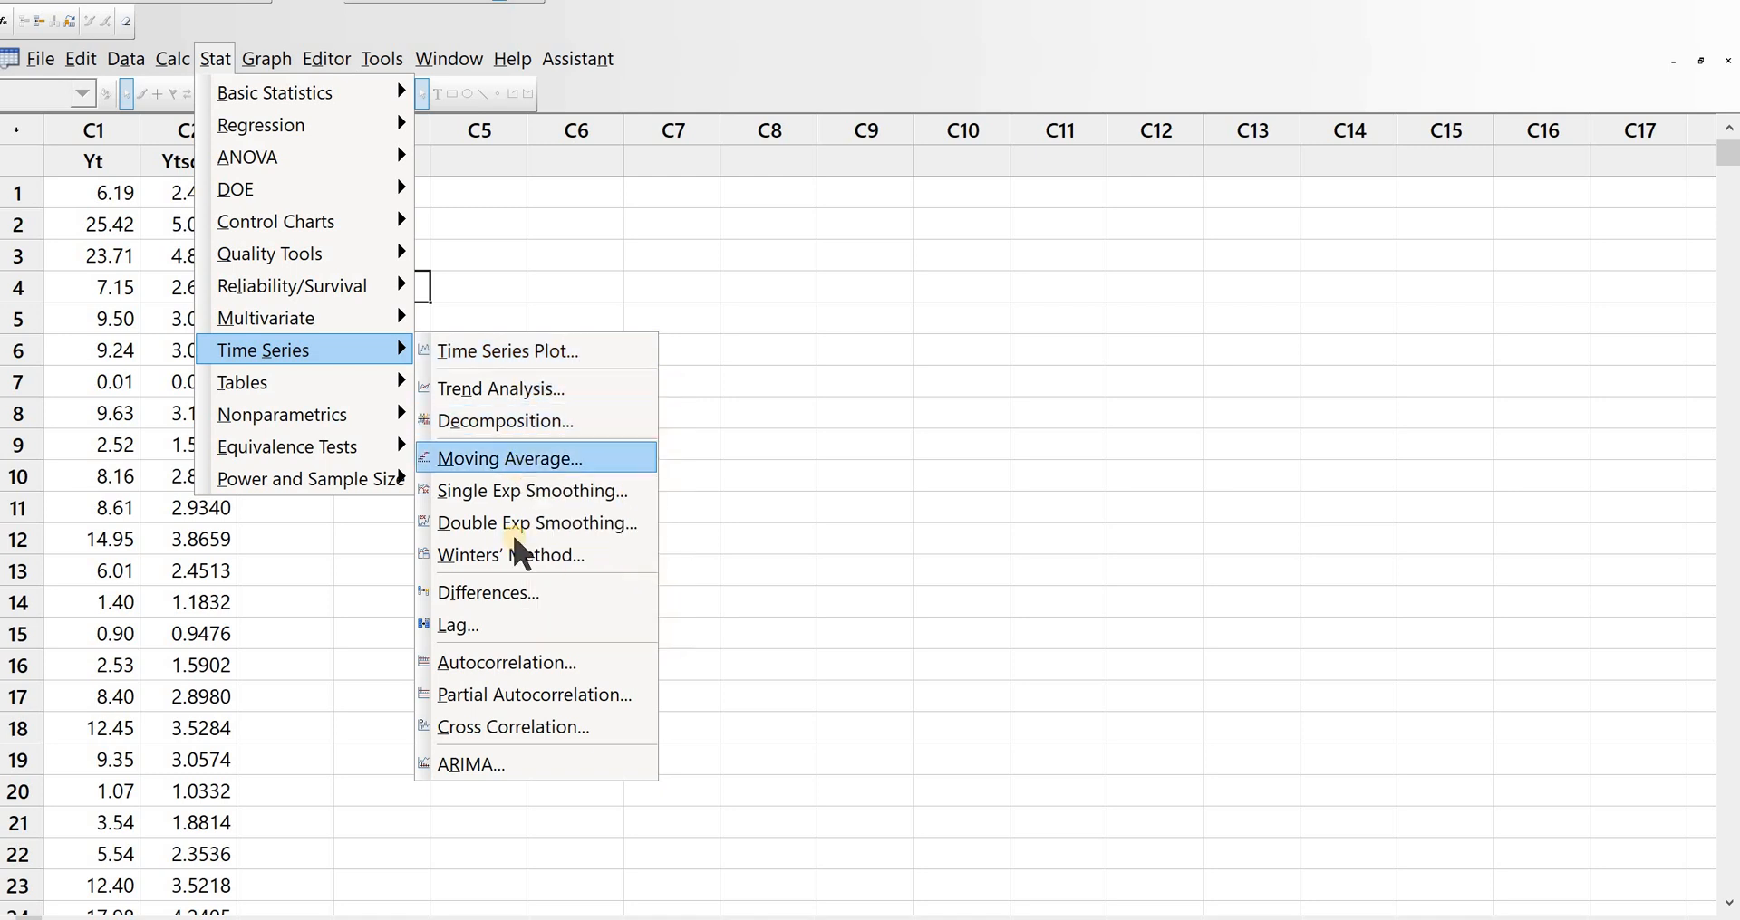
left_click(514, 598)
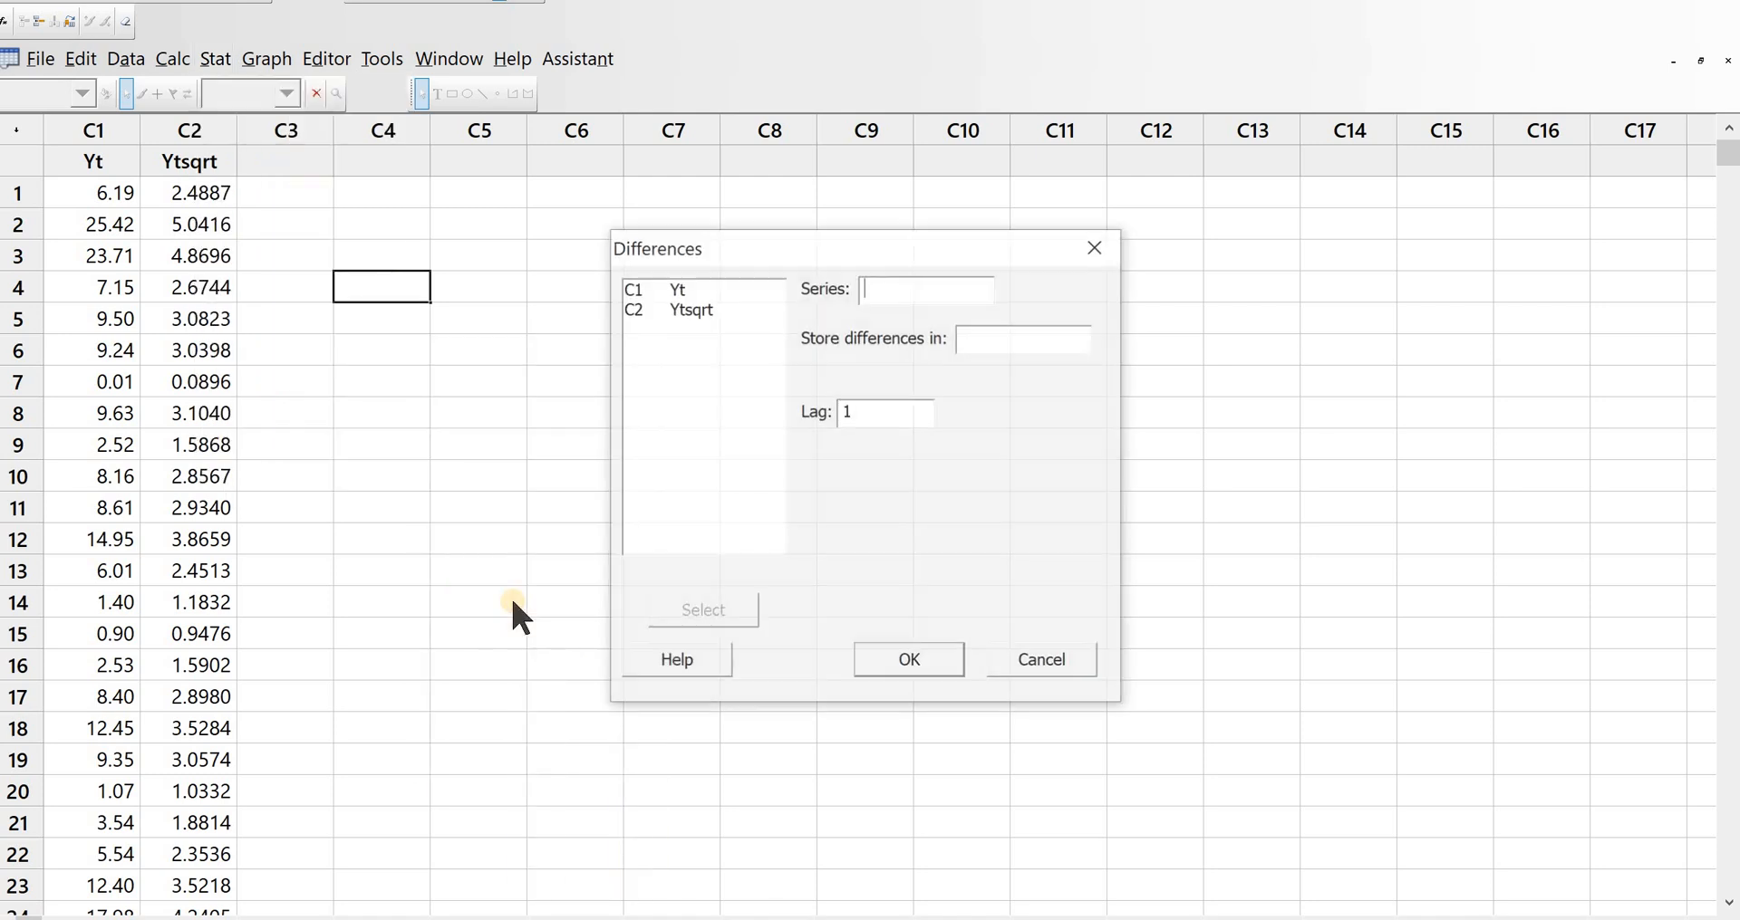
double_click(696, 308)
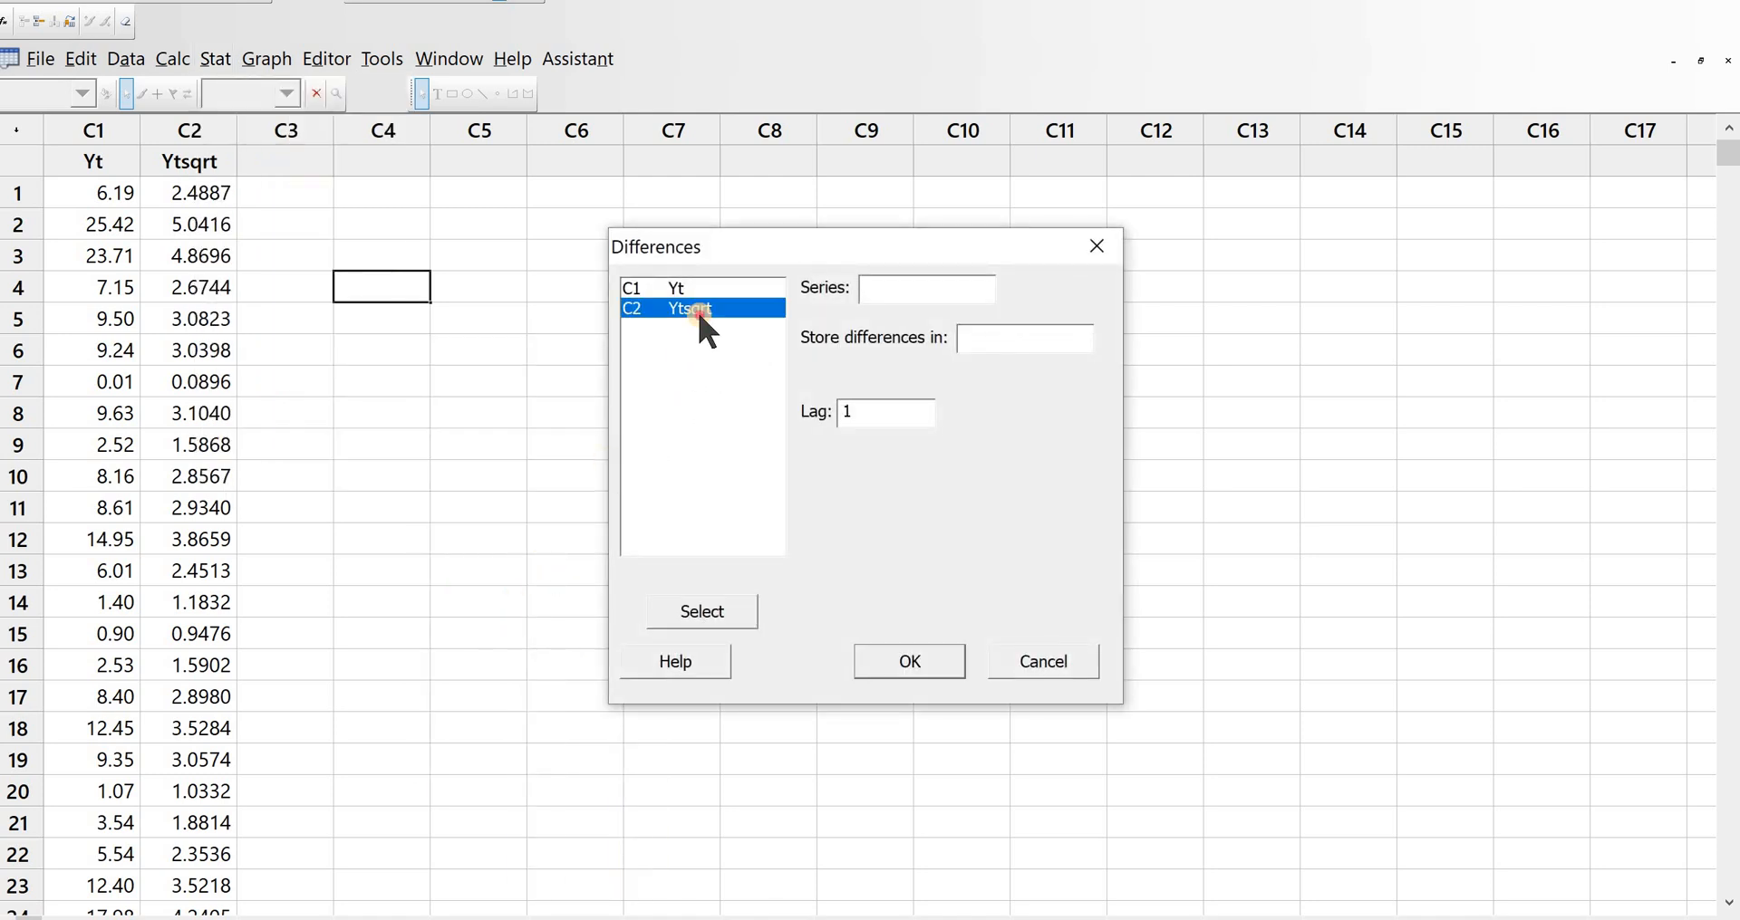
left_click(929, 291)
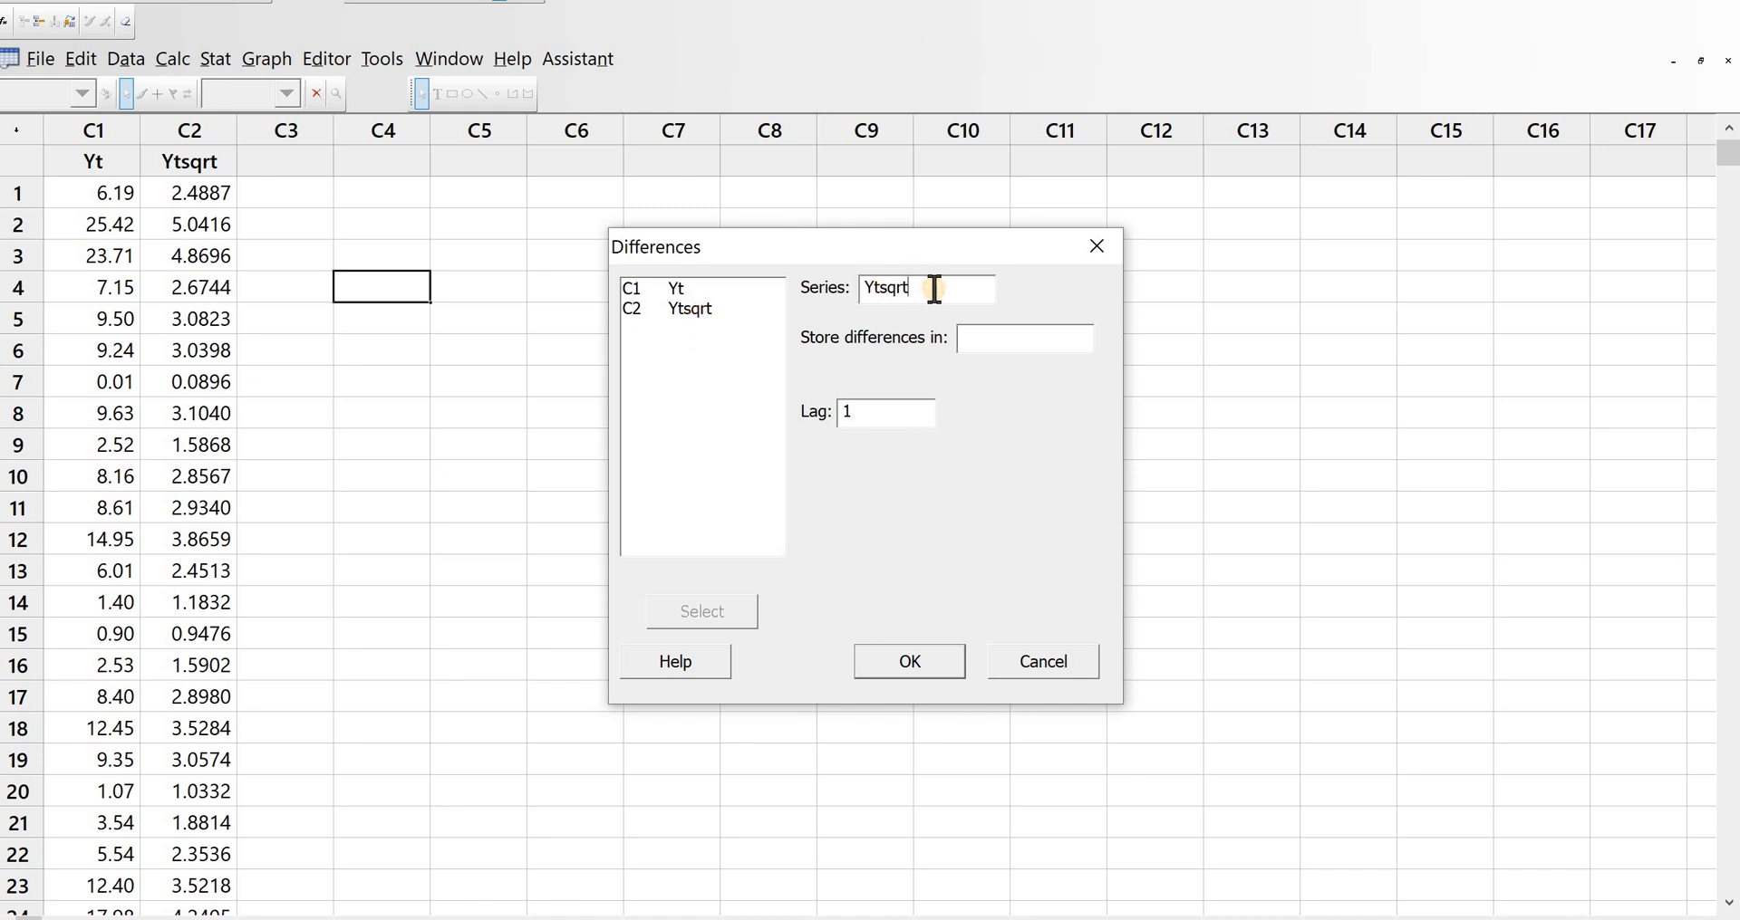
left_click(1001, 346)
double_click(688, 306)
left_click(1015, 345)
type("d1")
left_click(899, 668)
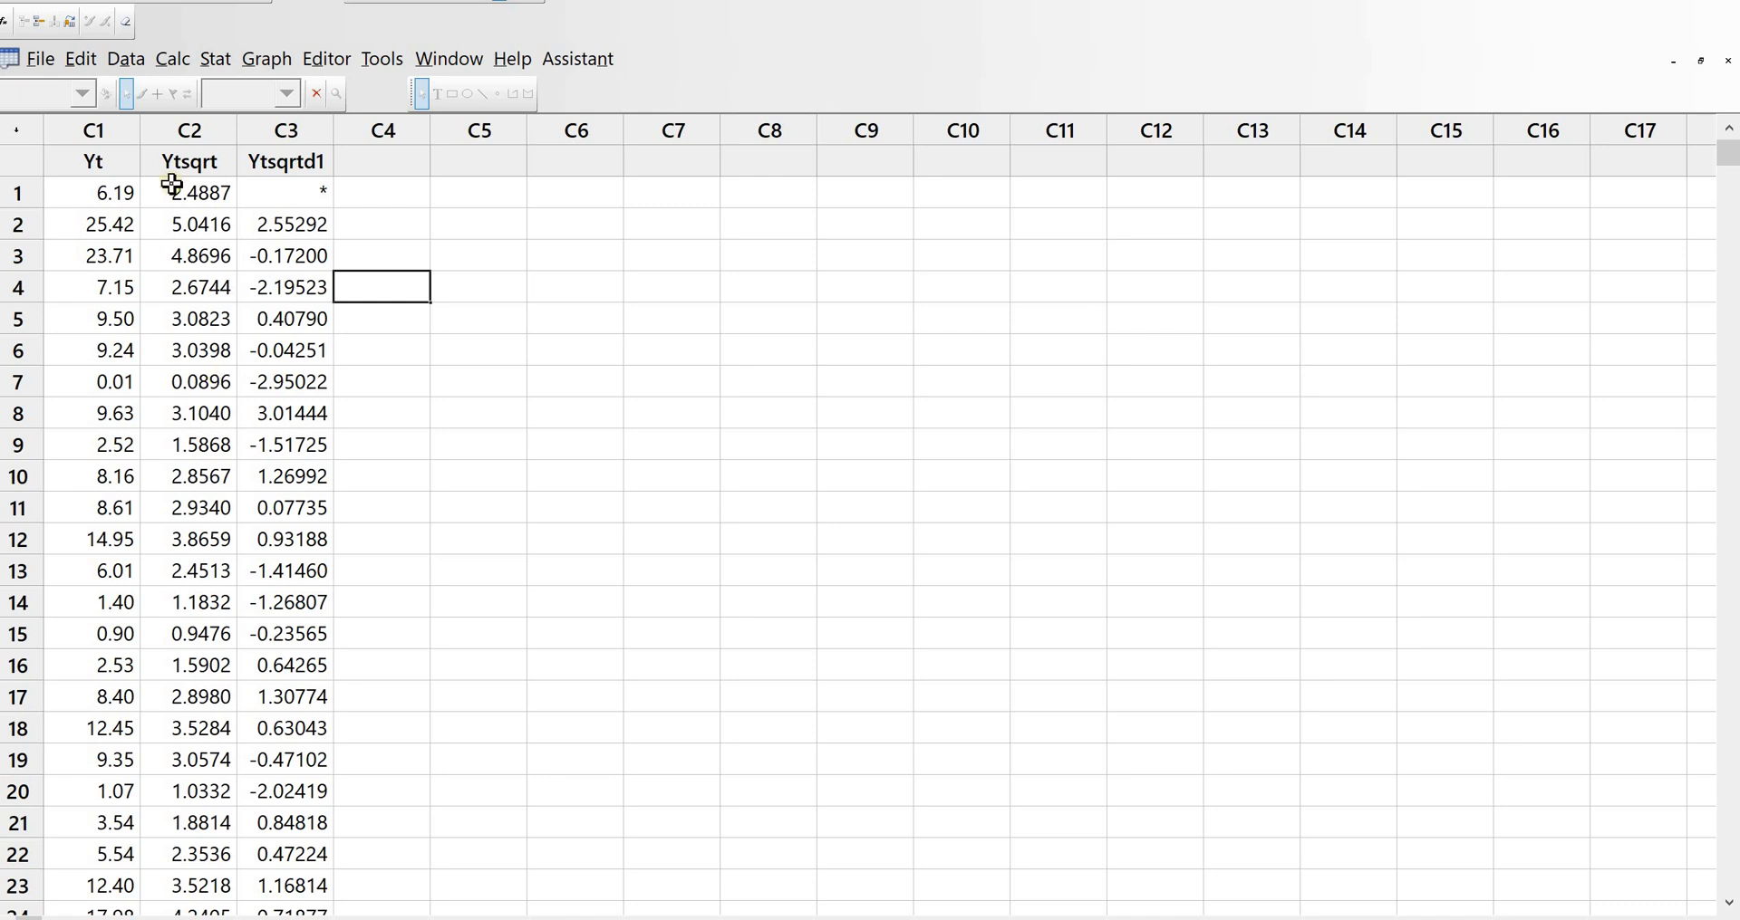
Step: Create a simple time series plot of Ytsqrtd1
left_click(214, 58)
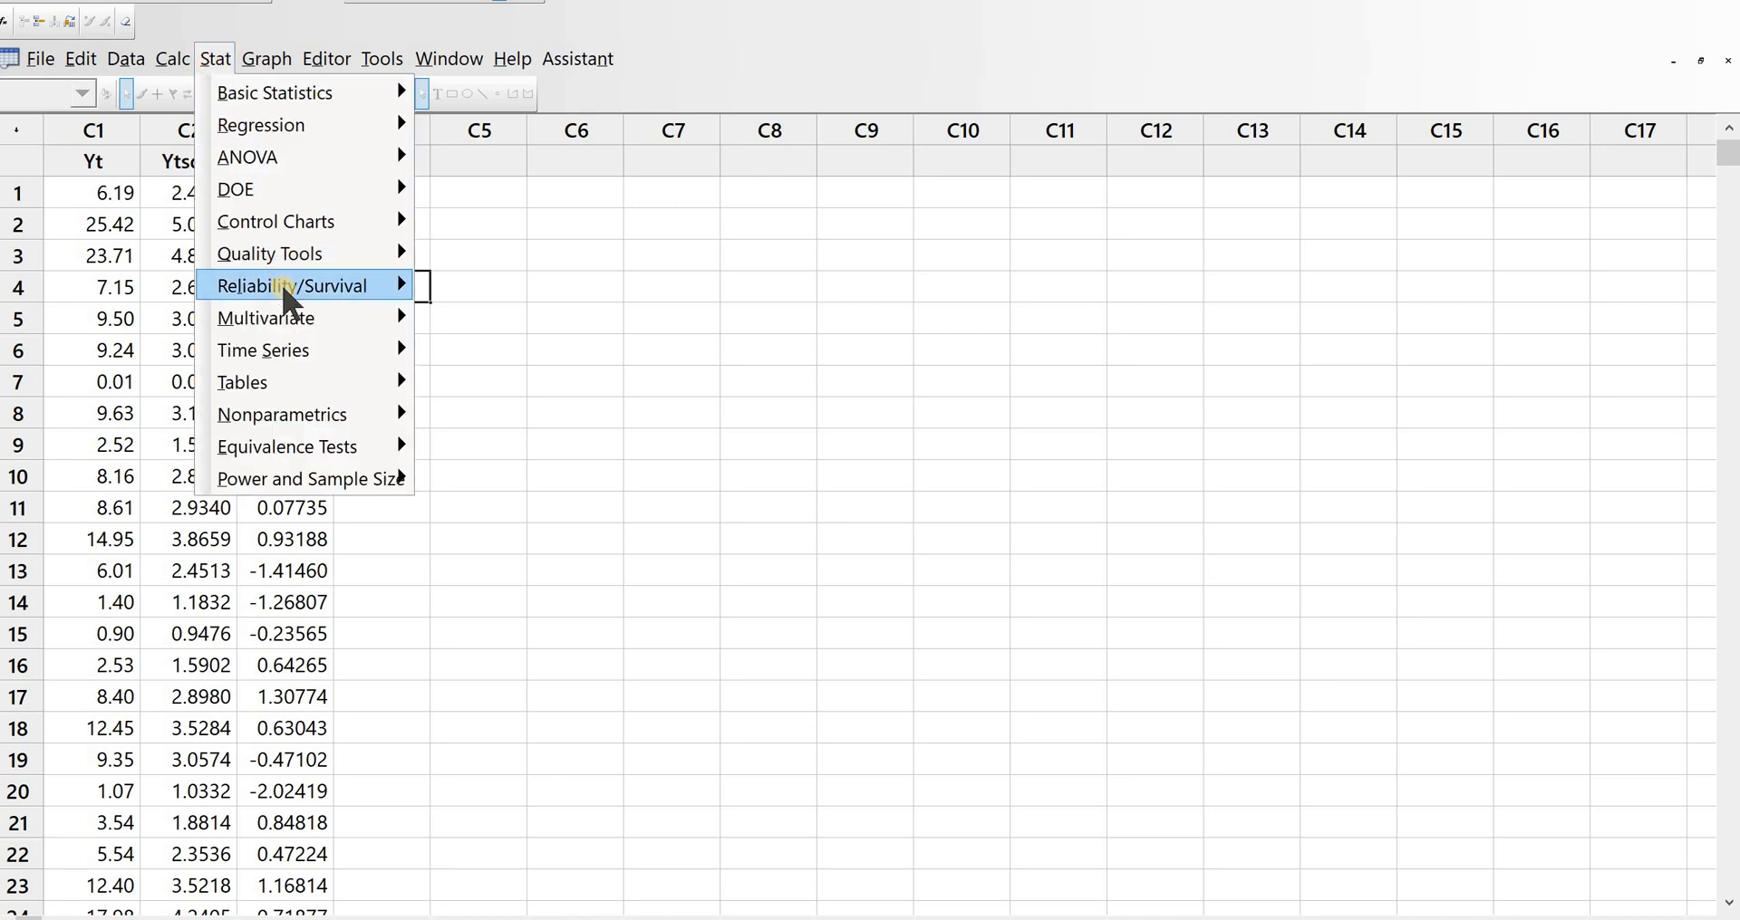
mouse_move(345, 350)
left_click(500, 351)
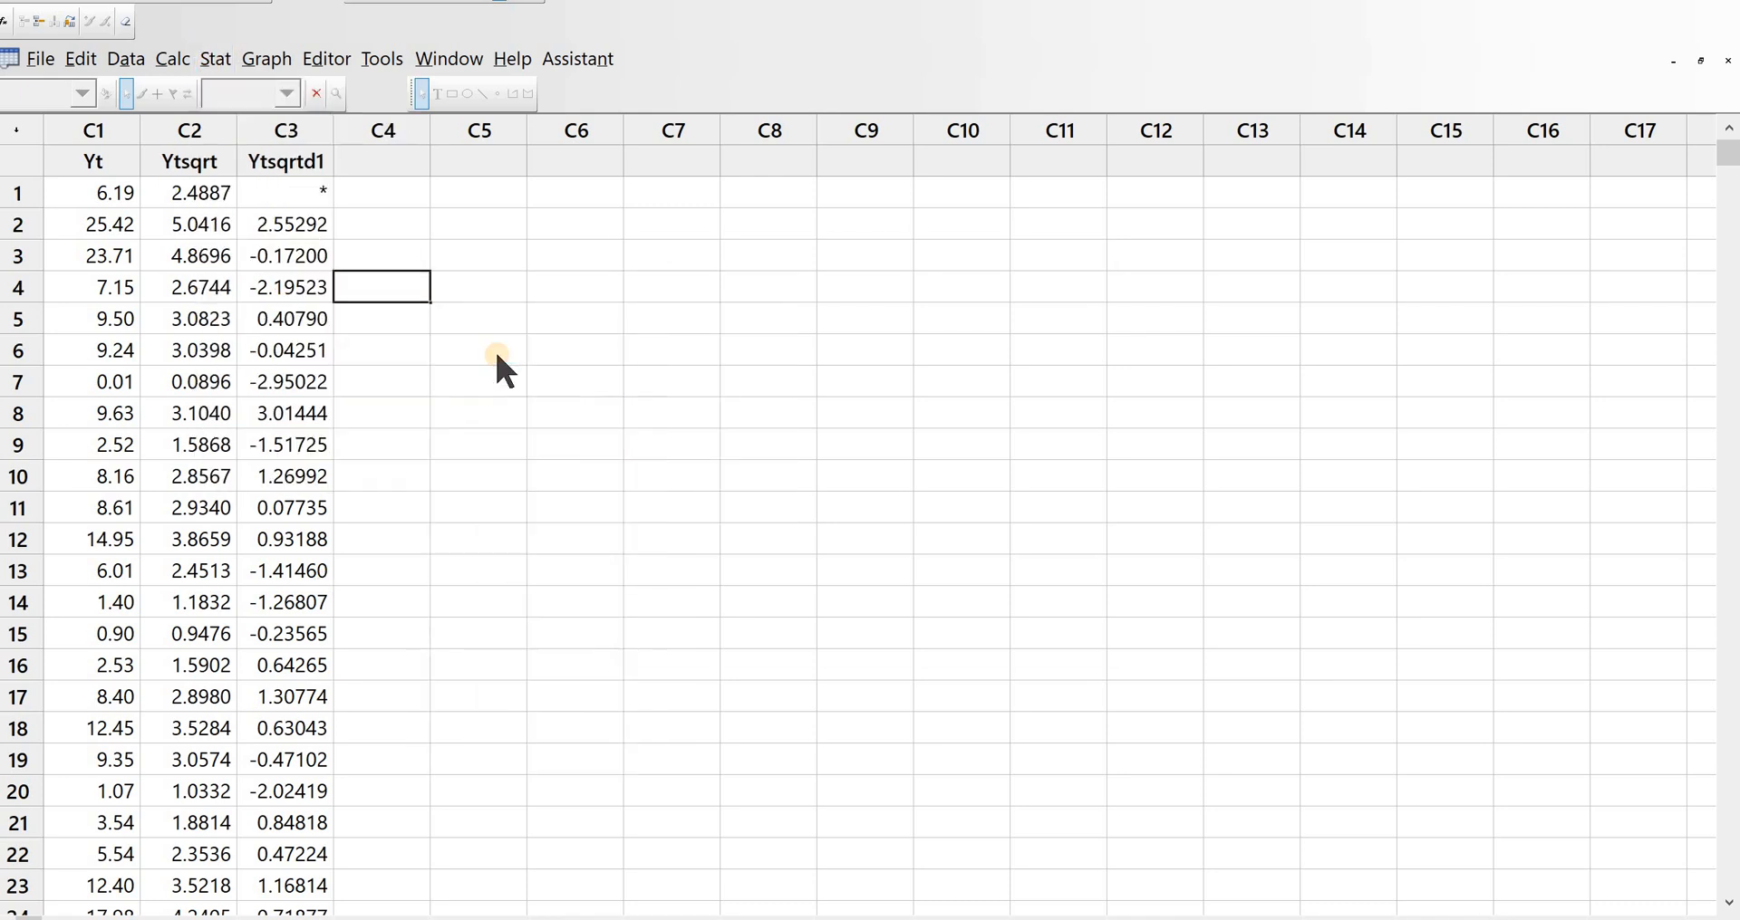
double_click(658, 367)
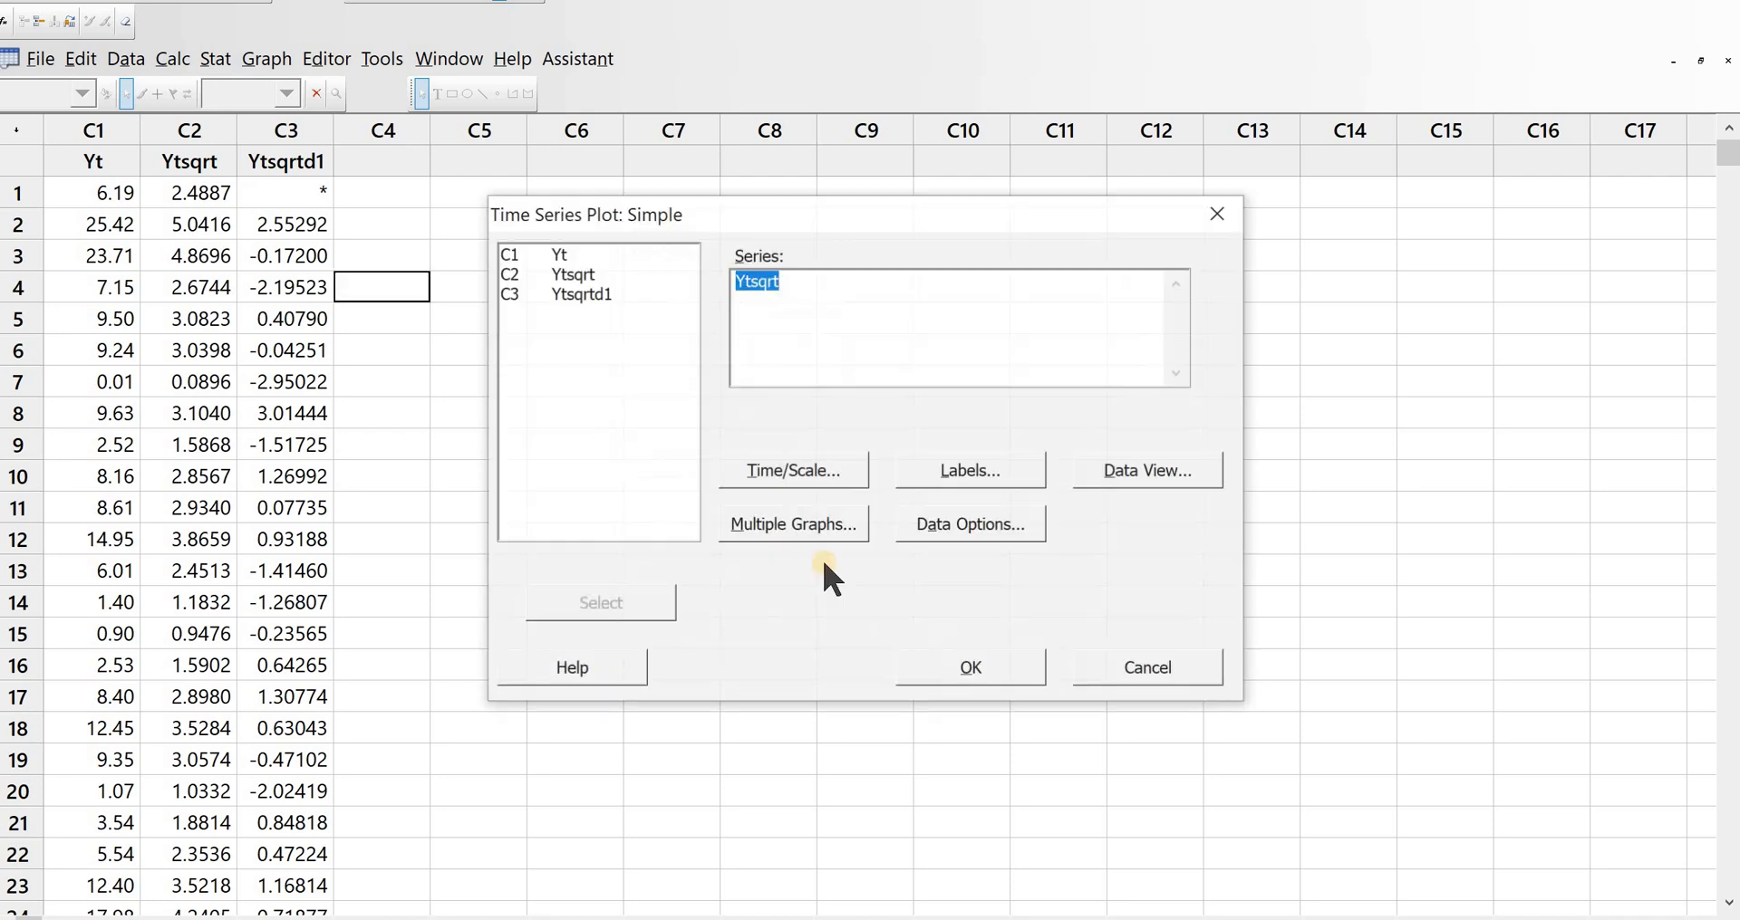
double_click(591, 290)
left_click(974, 656)
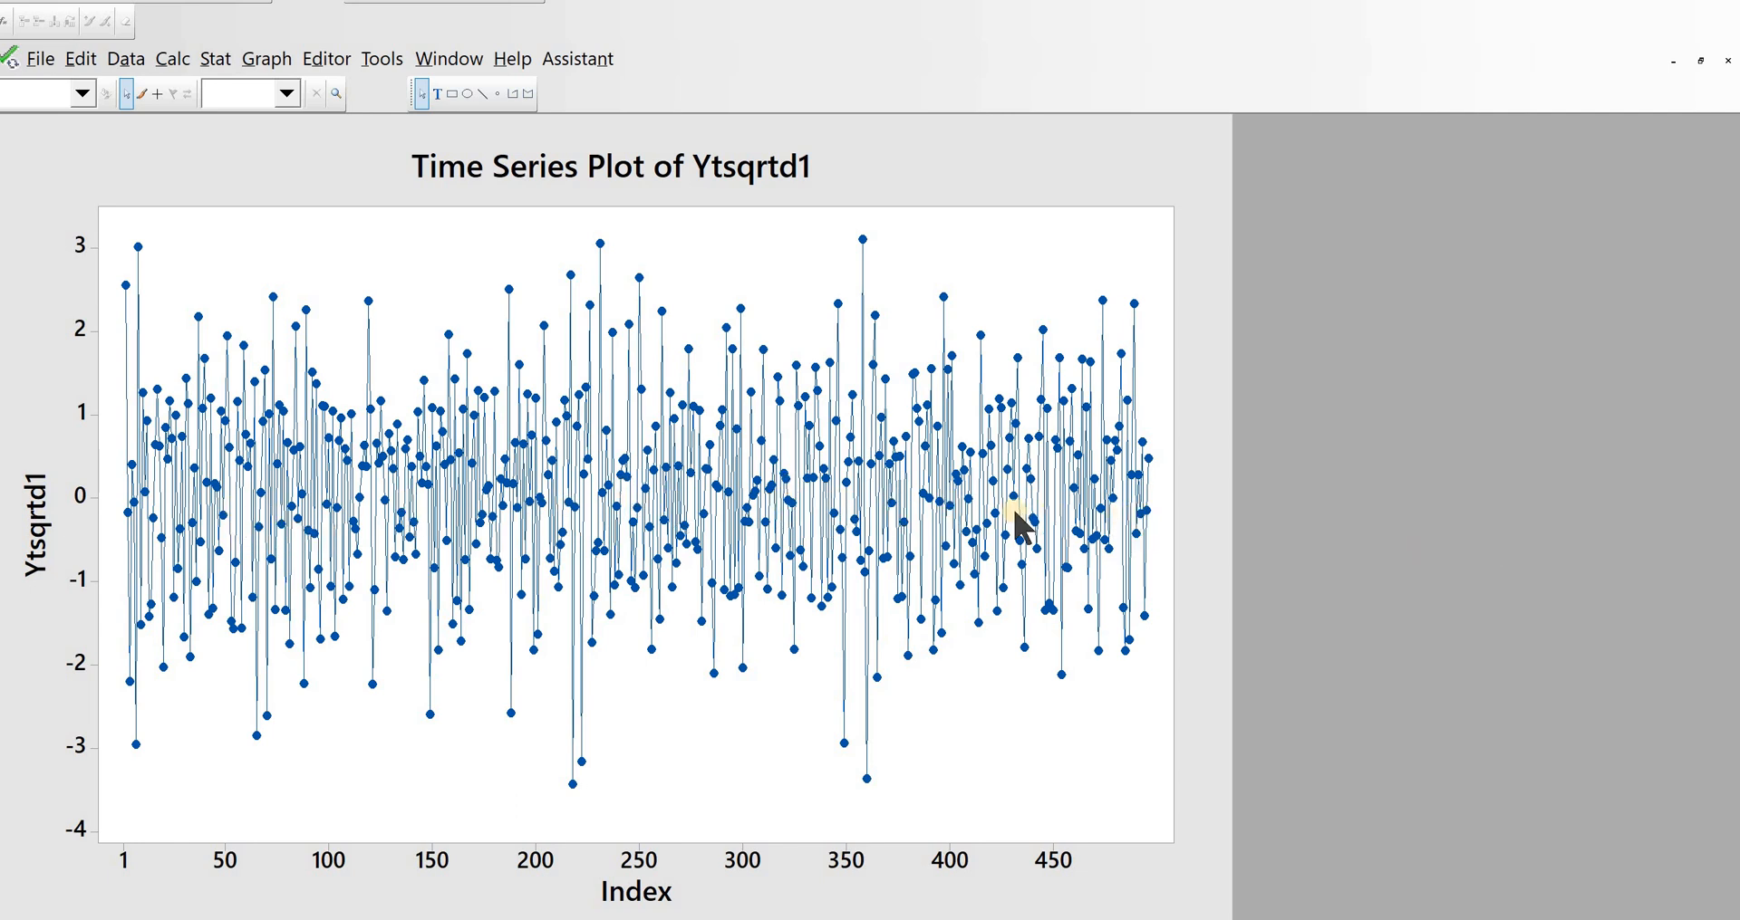
Step: Plot the autocorrelation function of Ytsqrtd1 with the default number of lags
mouse_move(1114, 503)
left_click(215, 58)
mouse_move(299, 350)
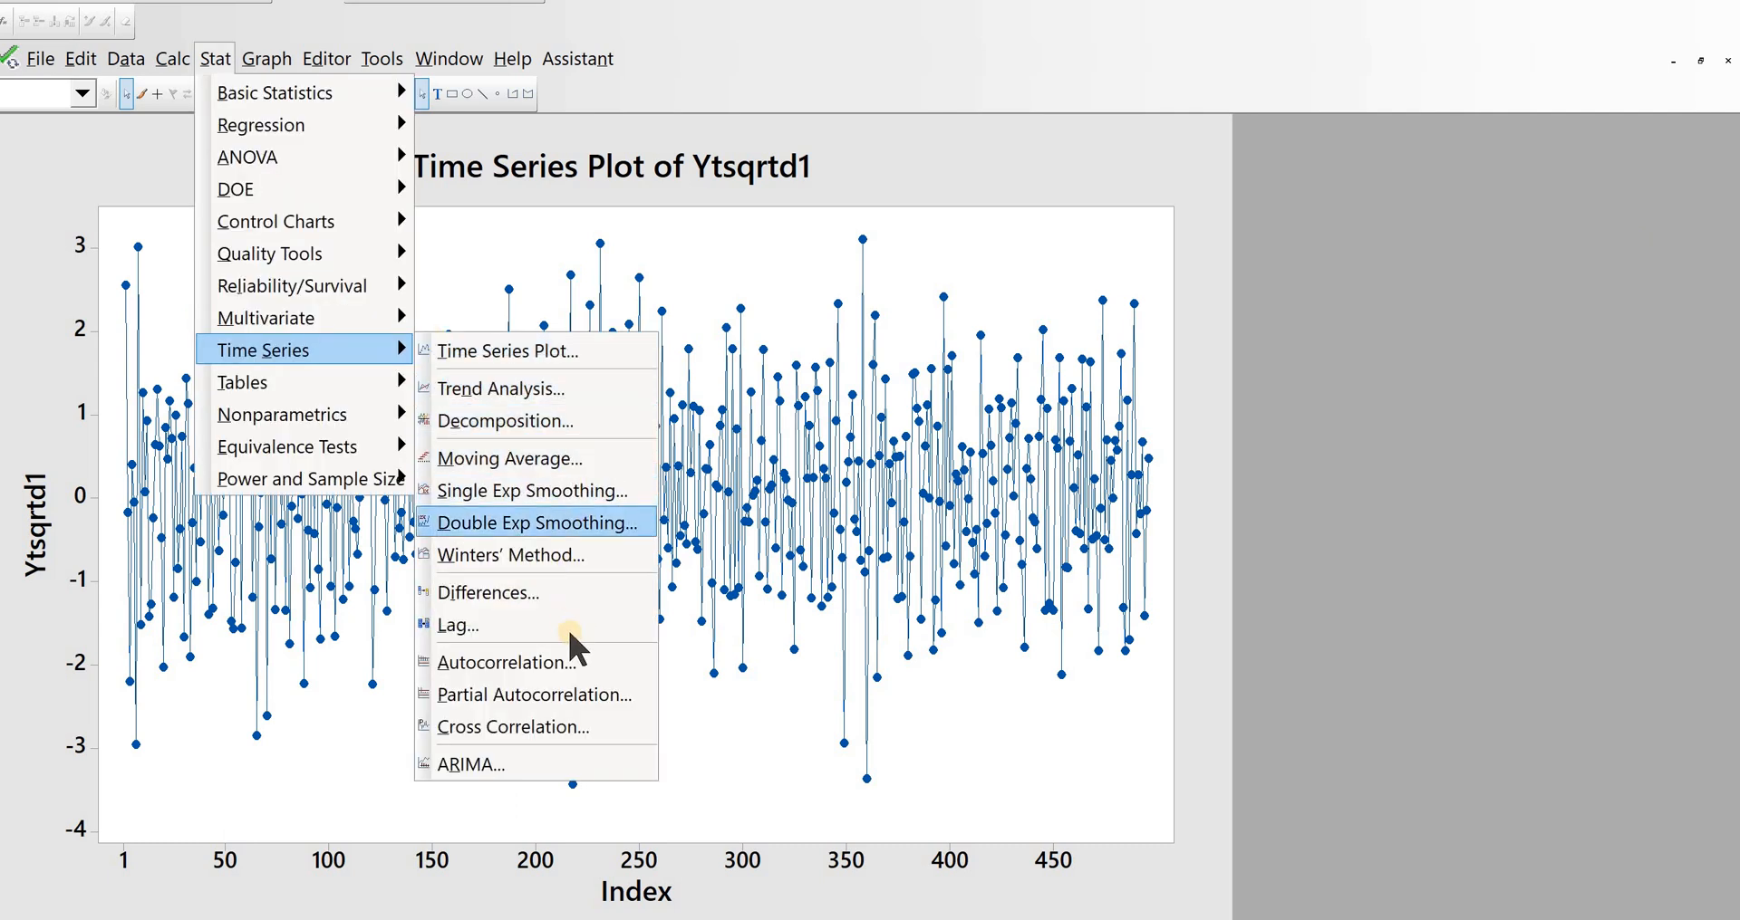
left_click(569, 662)
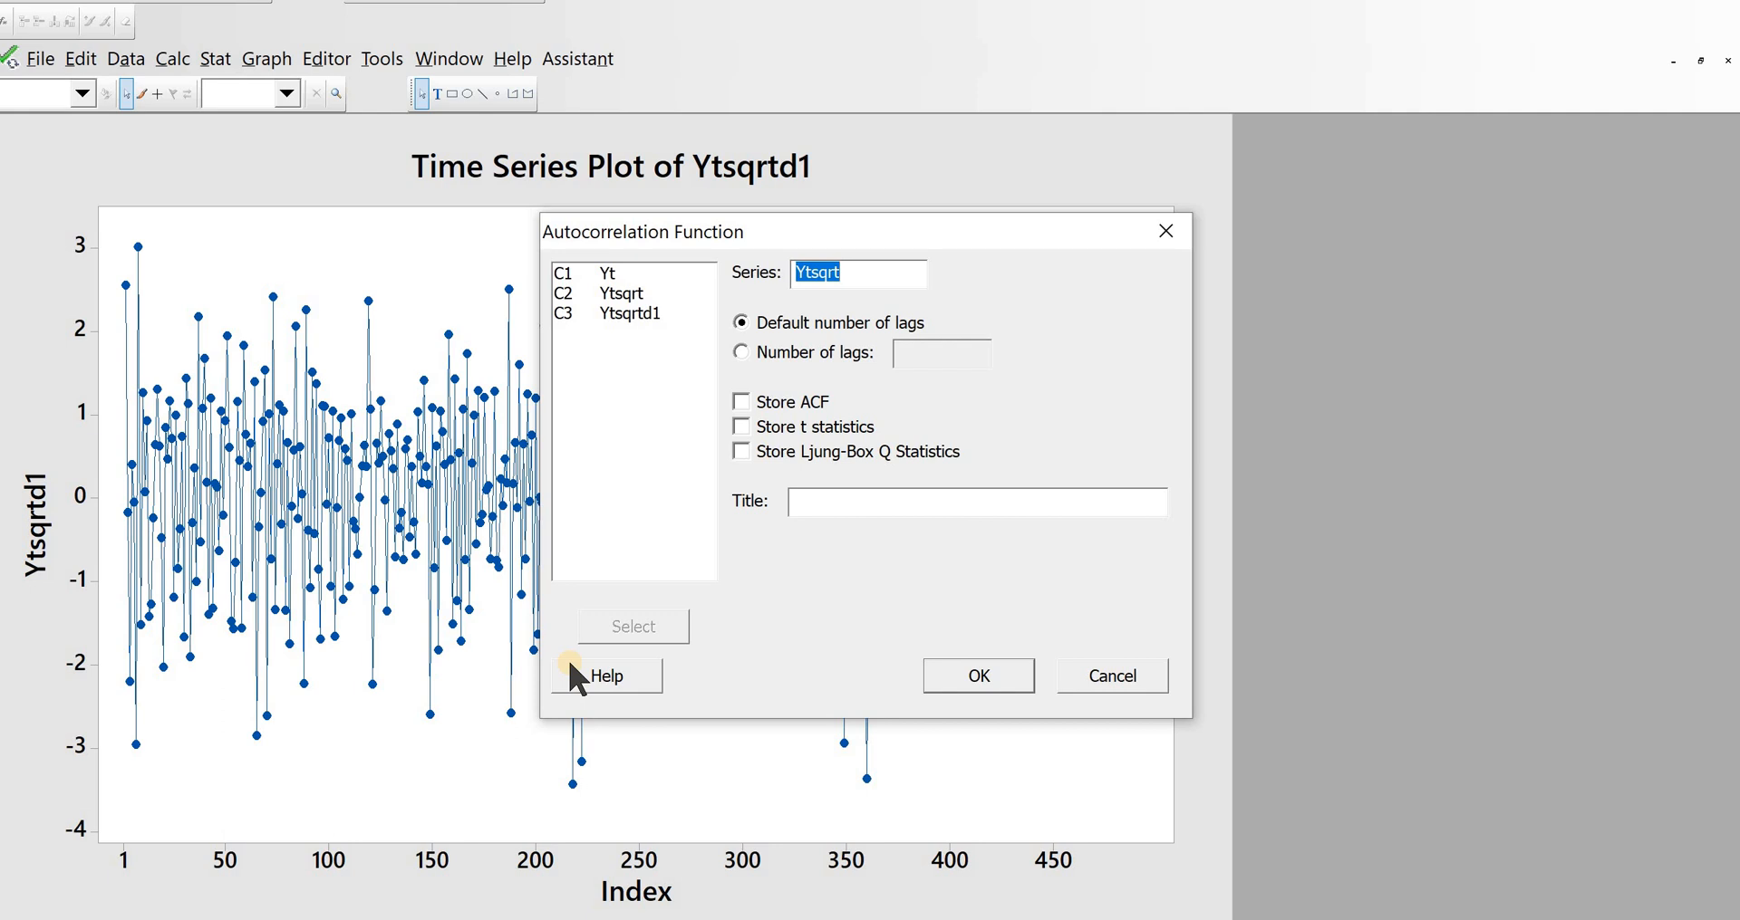
double_click(630, 312)
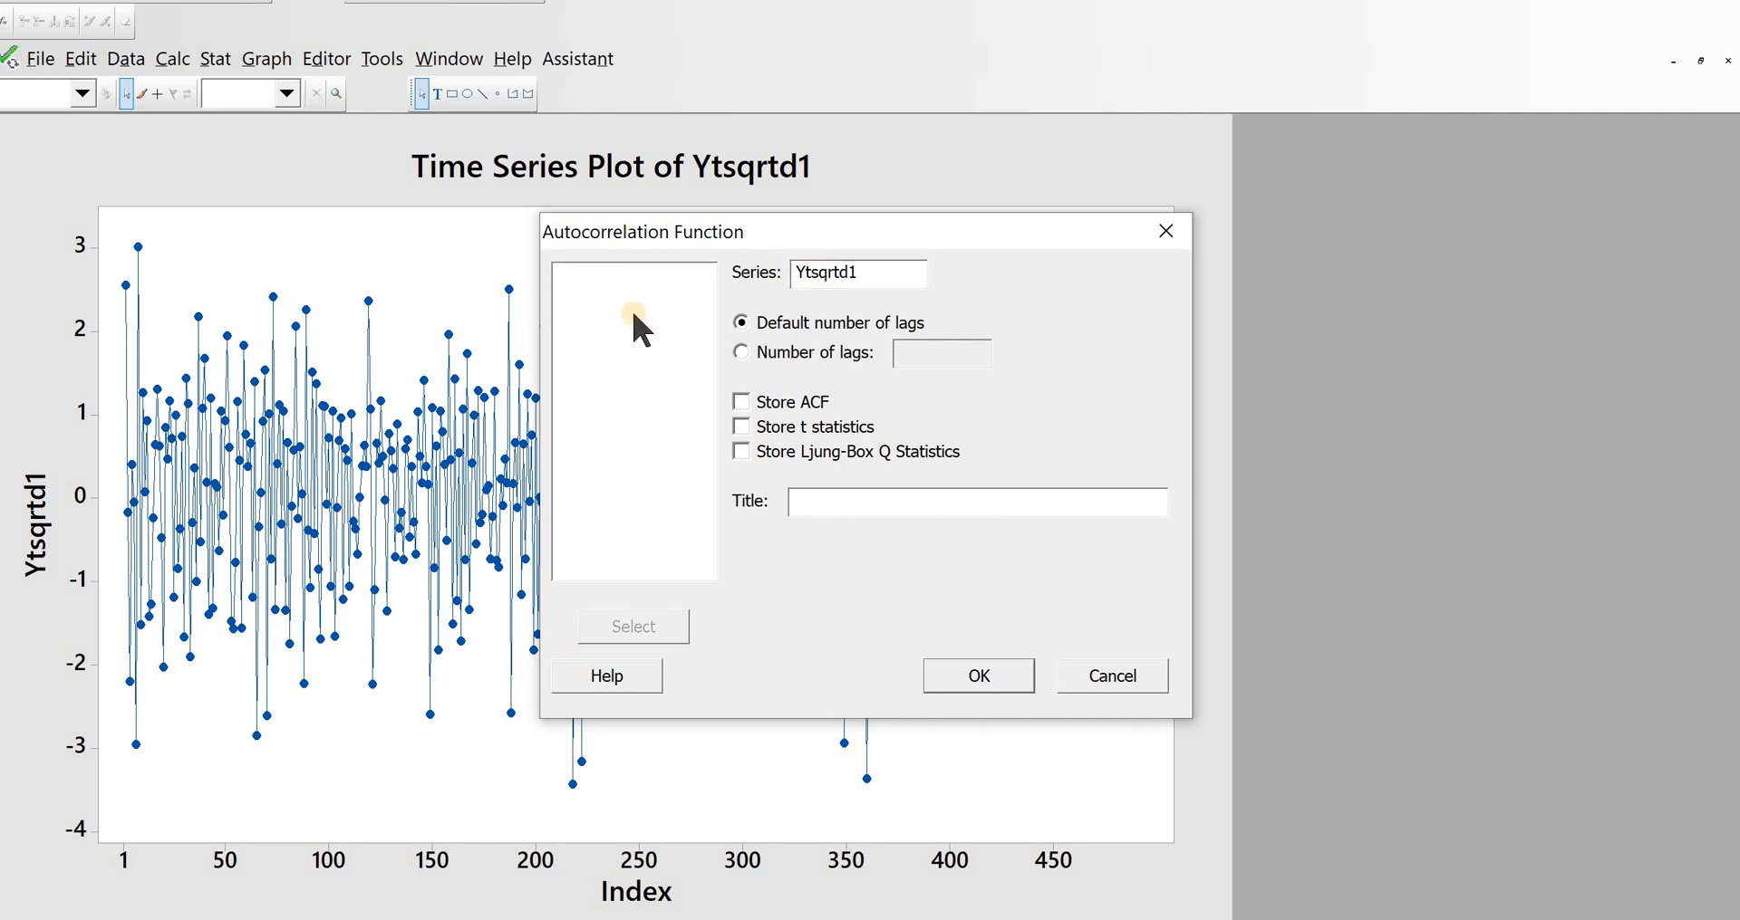
left_click(966, 681)
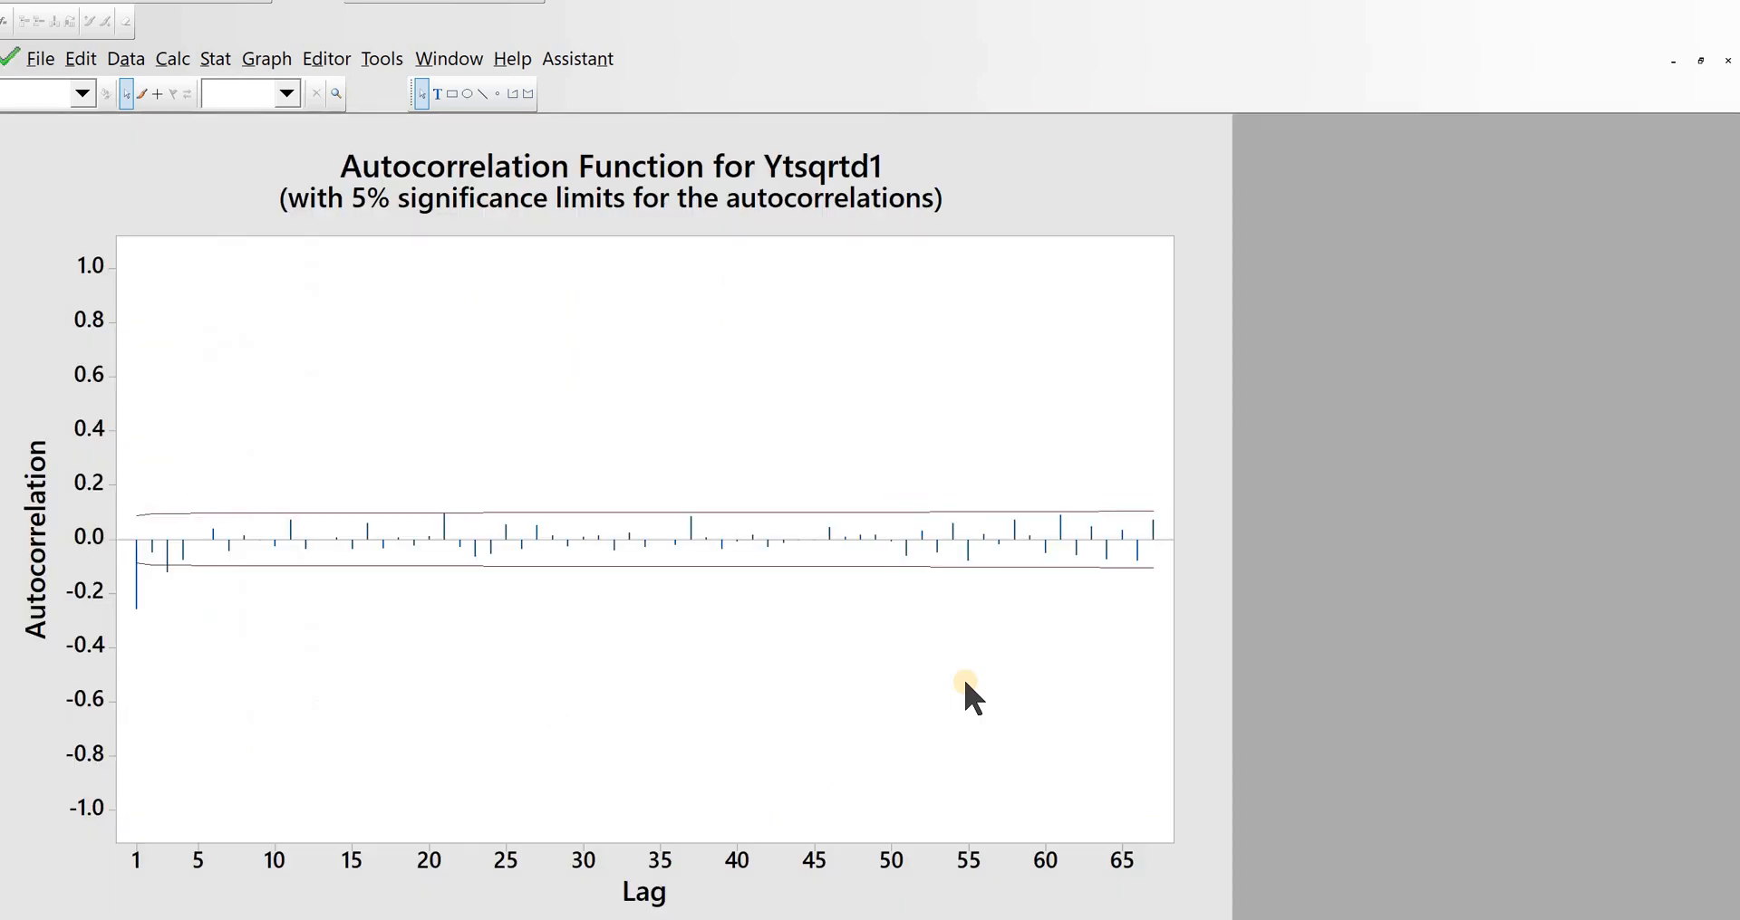
Step: Plot the partial autocorrelation function of Ytsqrtd1 with the default number of lags
left_click(205, 60)
mouse_move(260, 351)
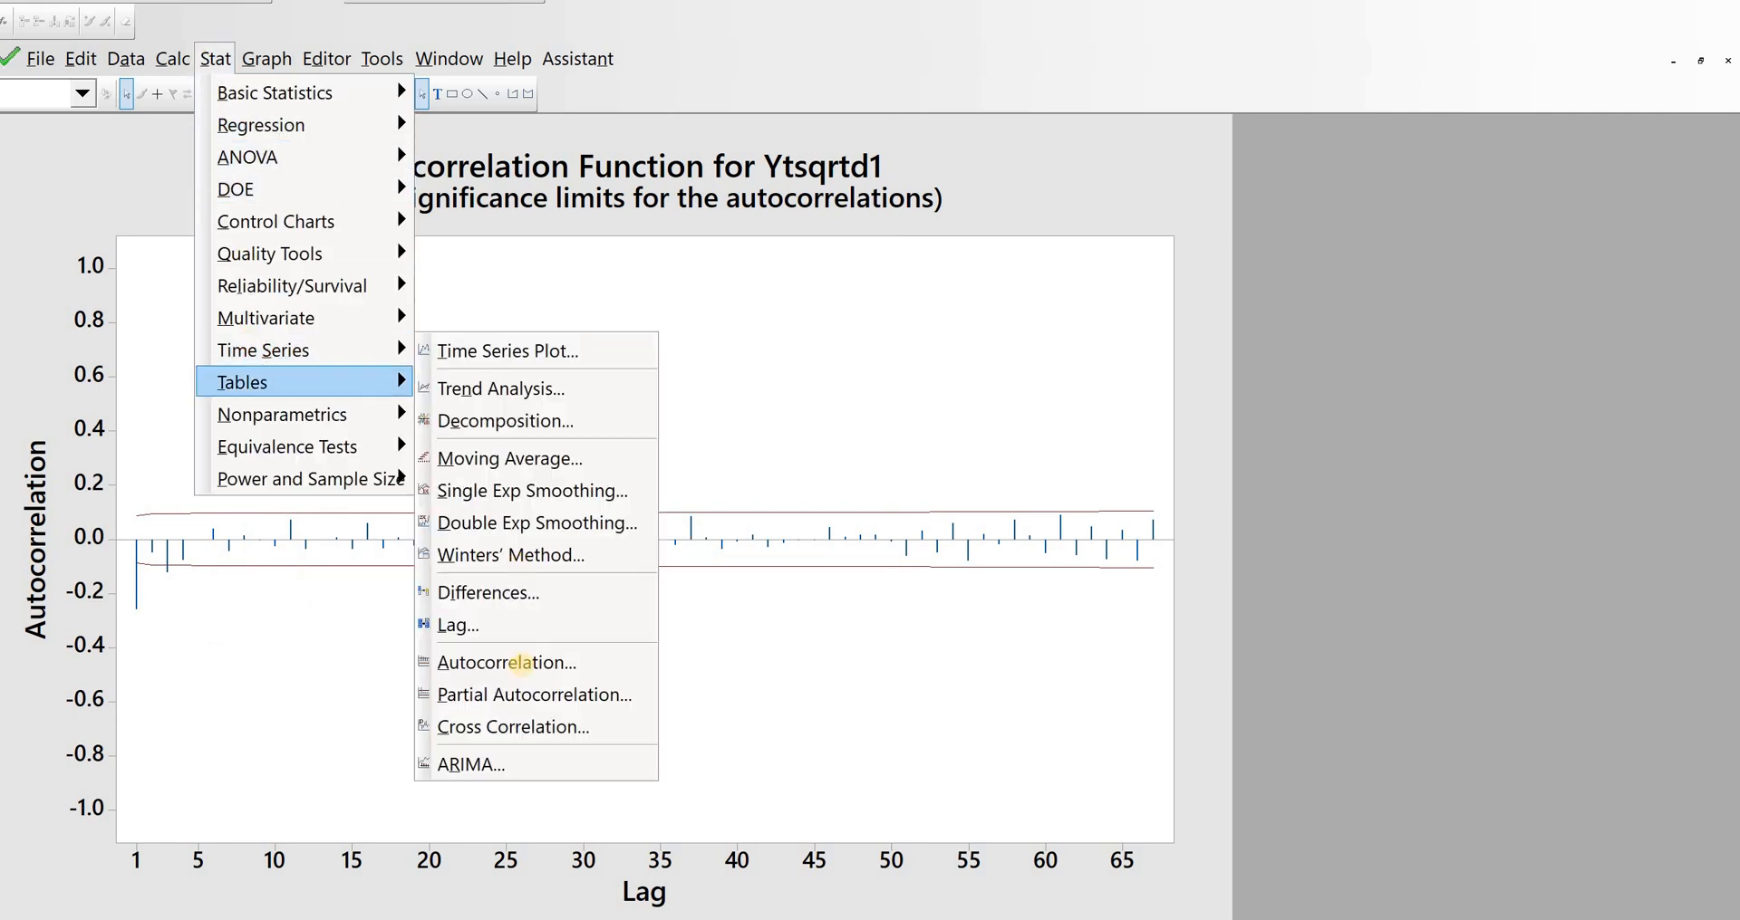
left_click(521, 694)
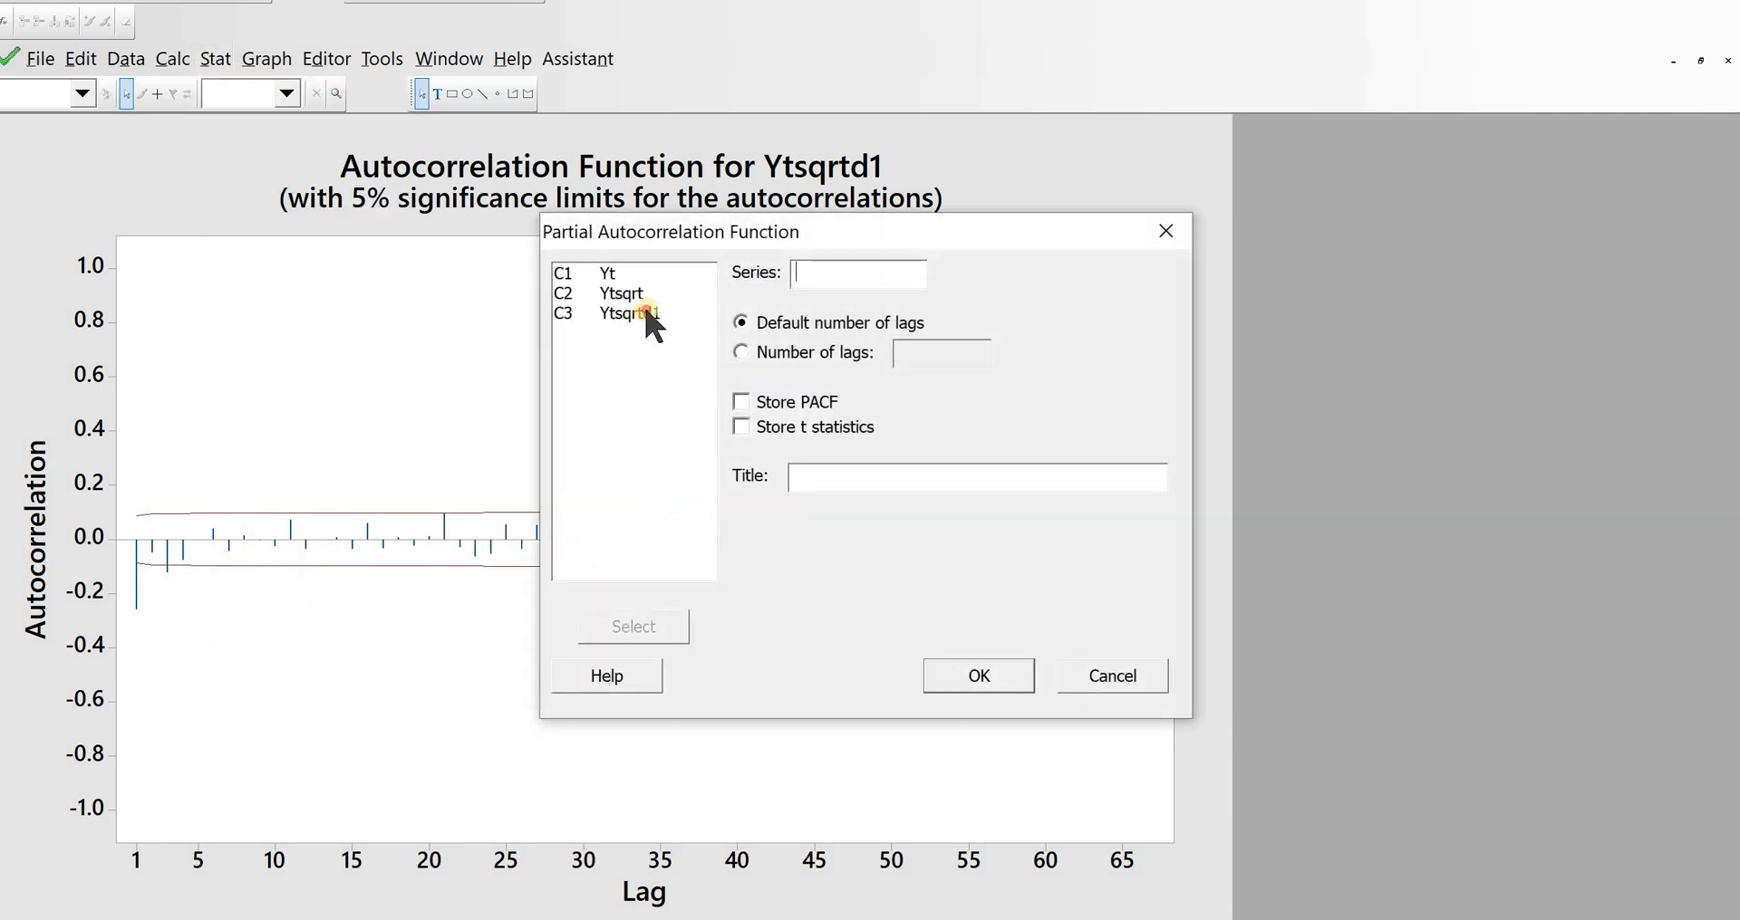
double_click(645, 312)
left_click(974, 675)
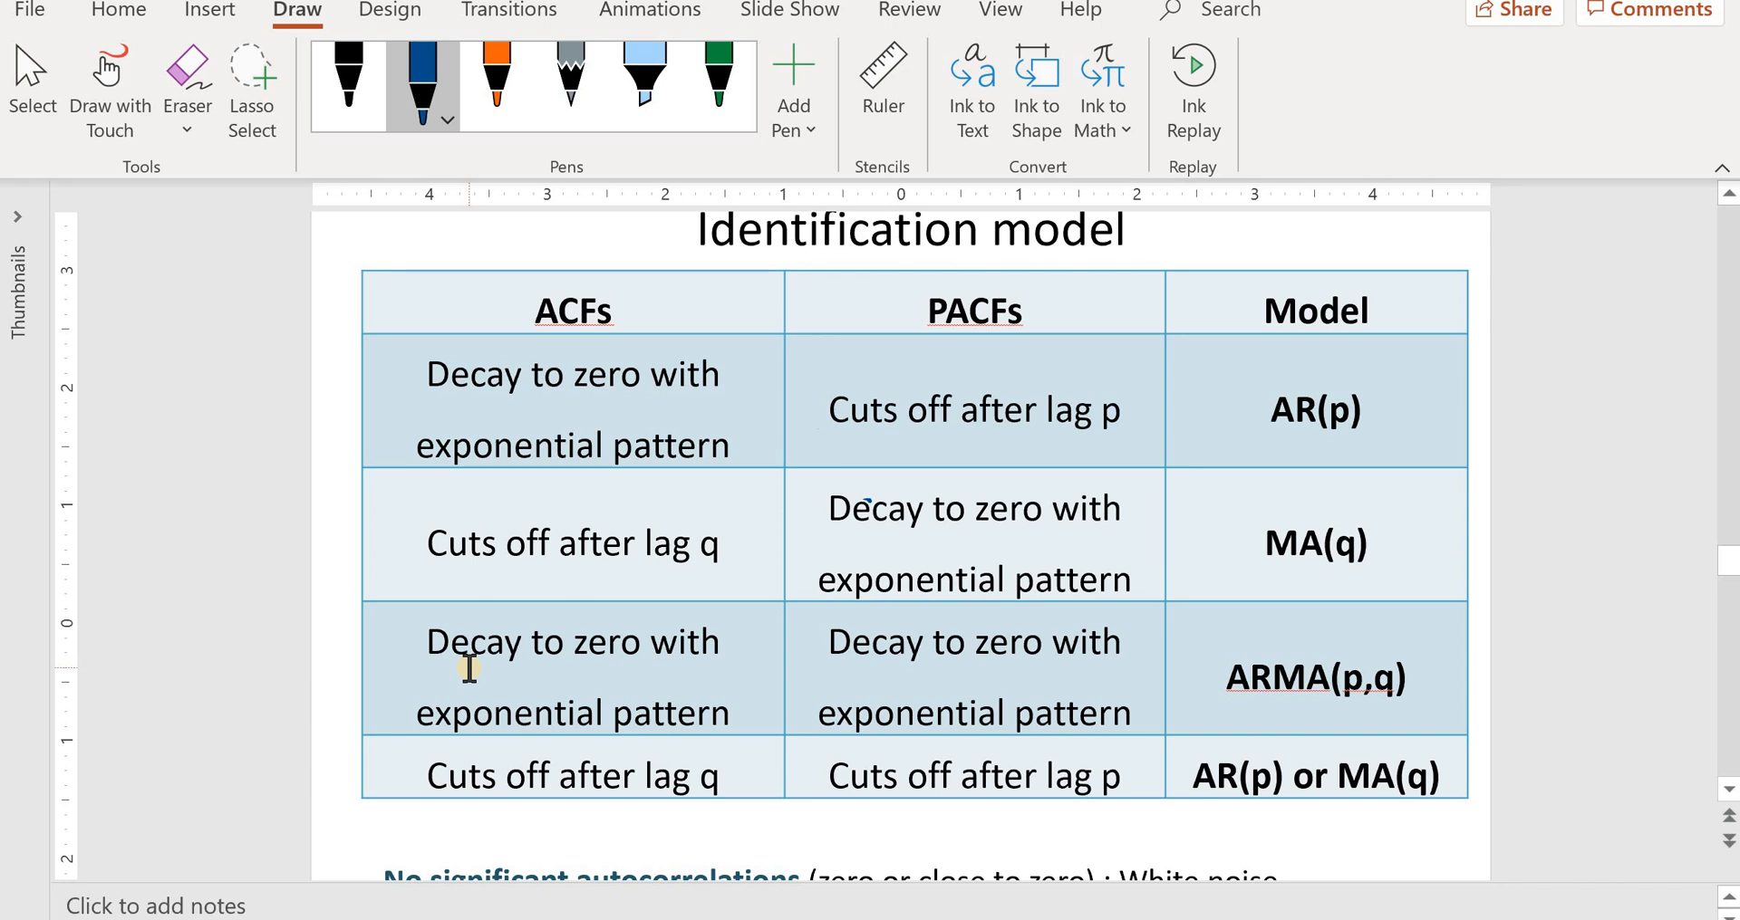
Step: Compare the ACF and PACF plots of Ytsqrtd1 with the model identification table and the session output
scroll(468, 669, "up", 1)
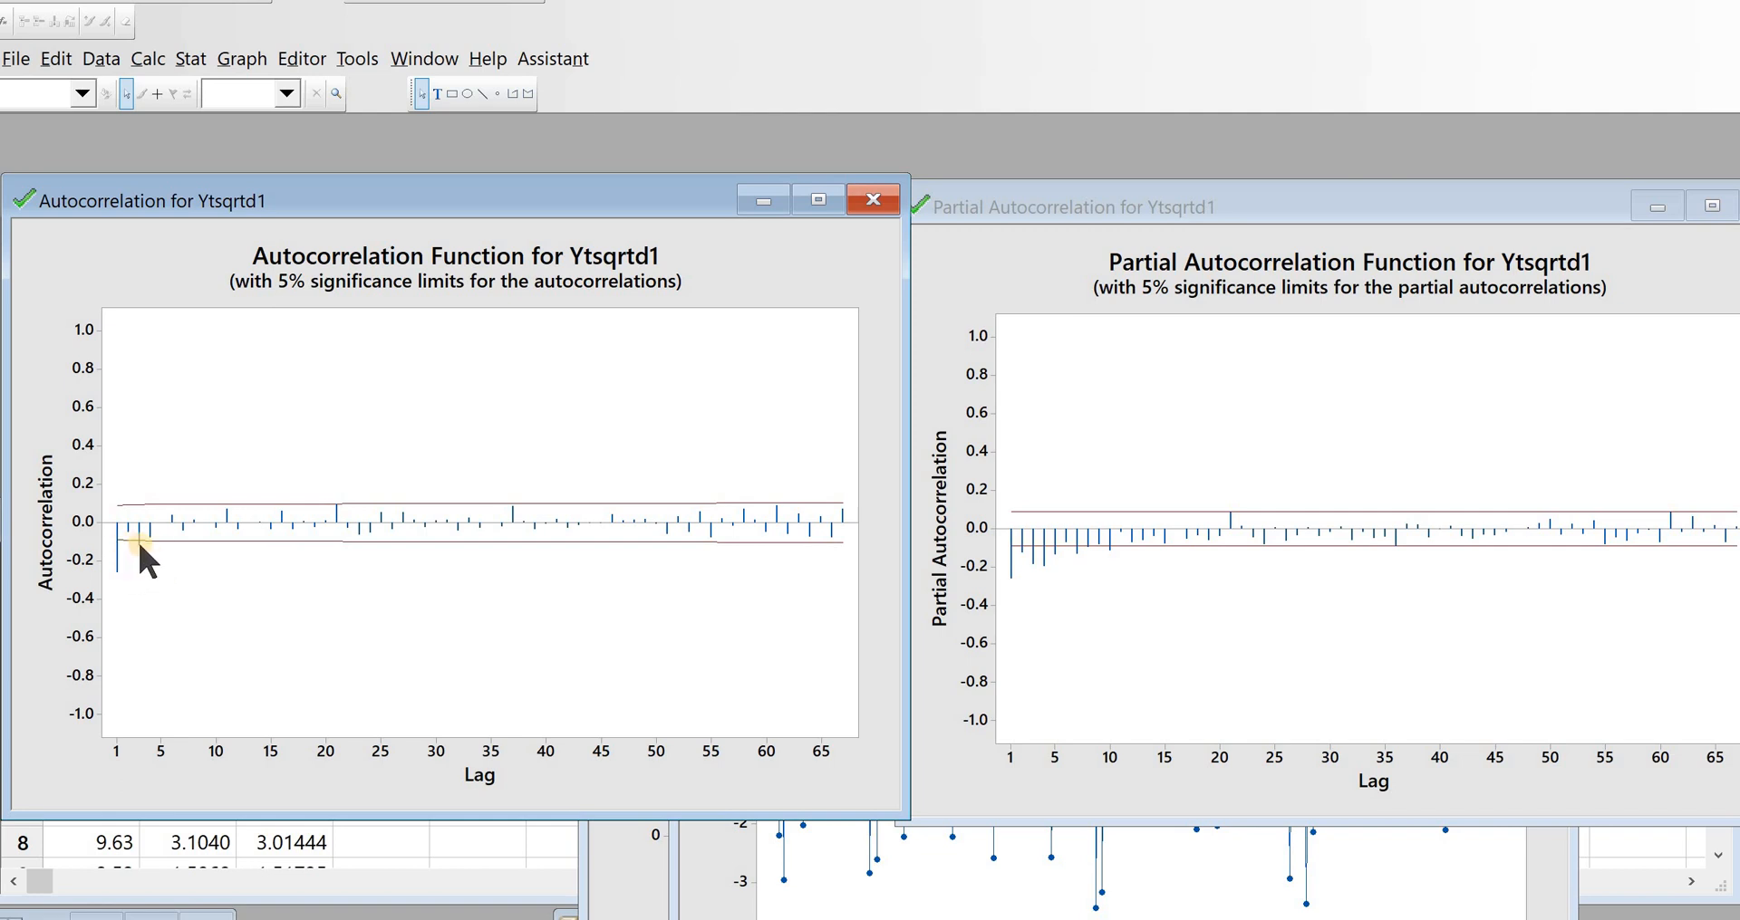
mouse_move(139, 542)
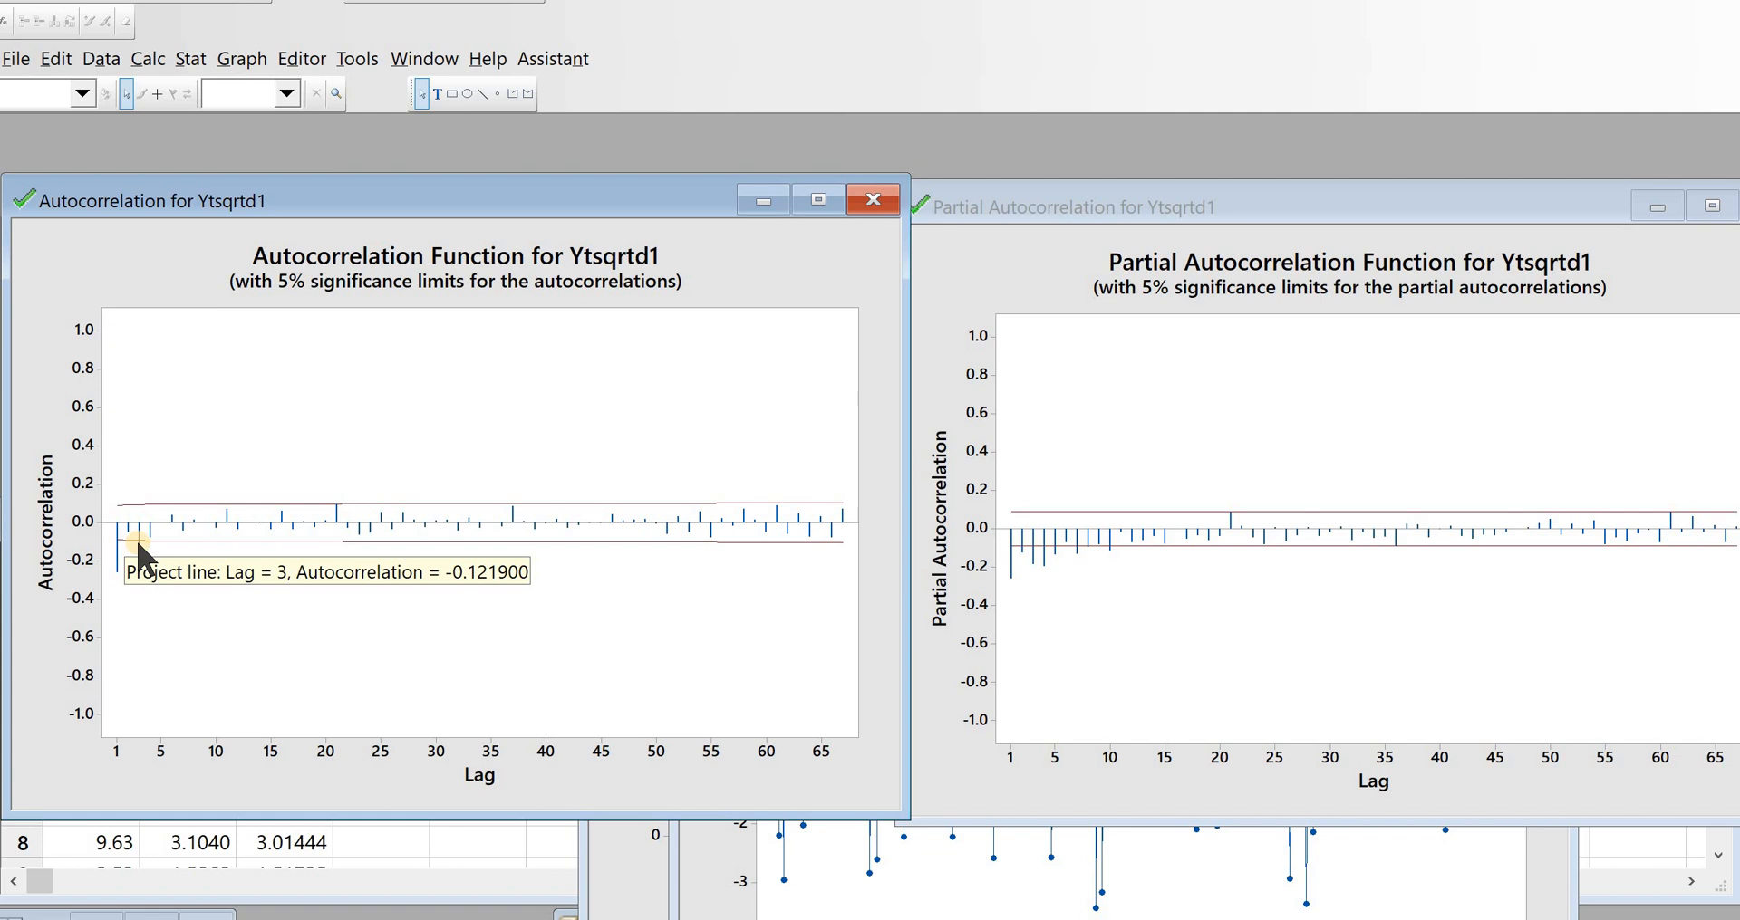
key("ctrl+m")
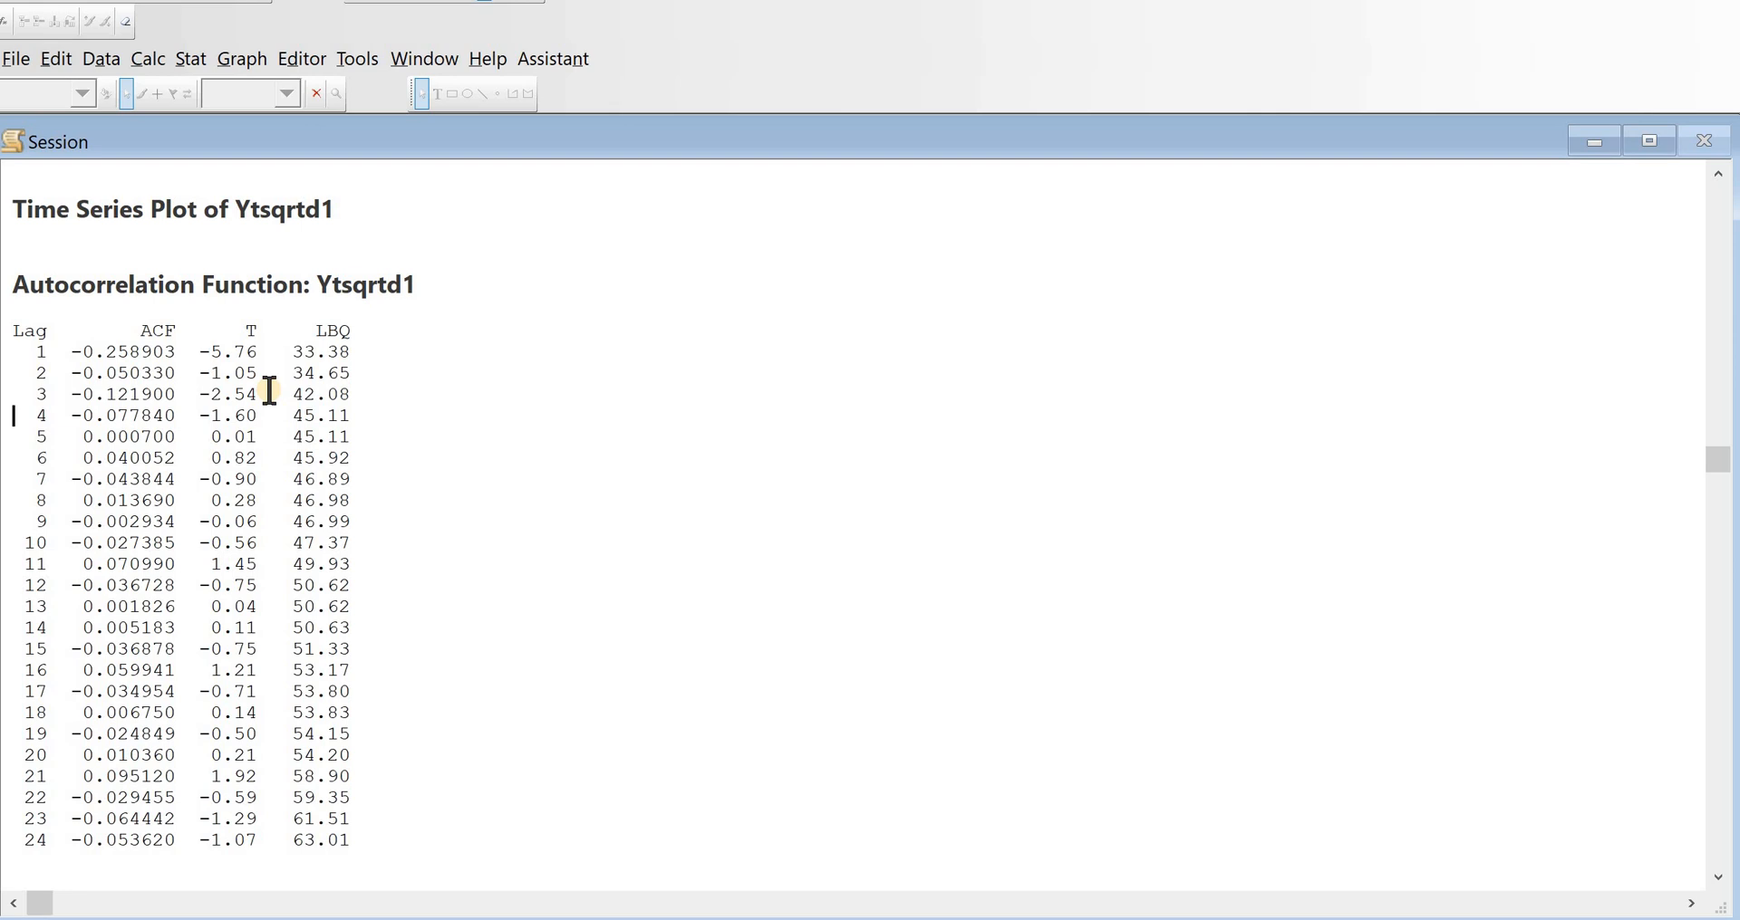
key("ctrl+Down")
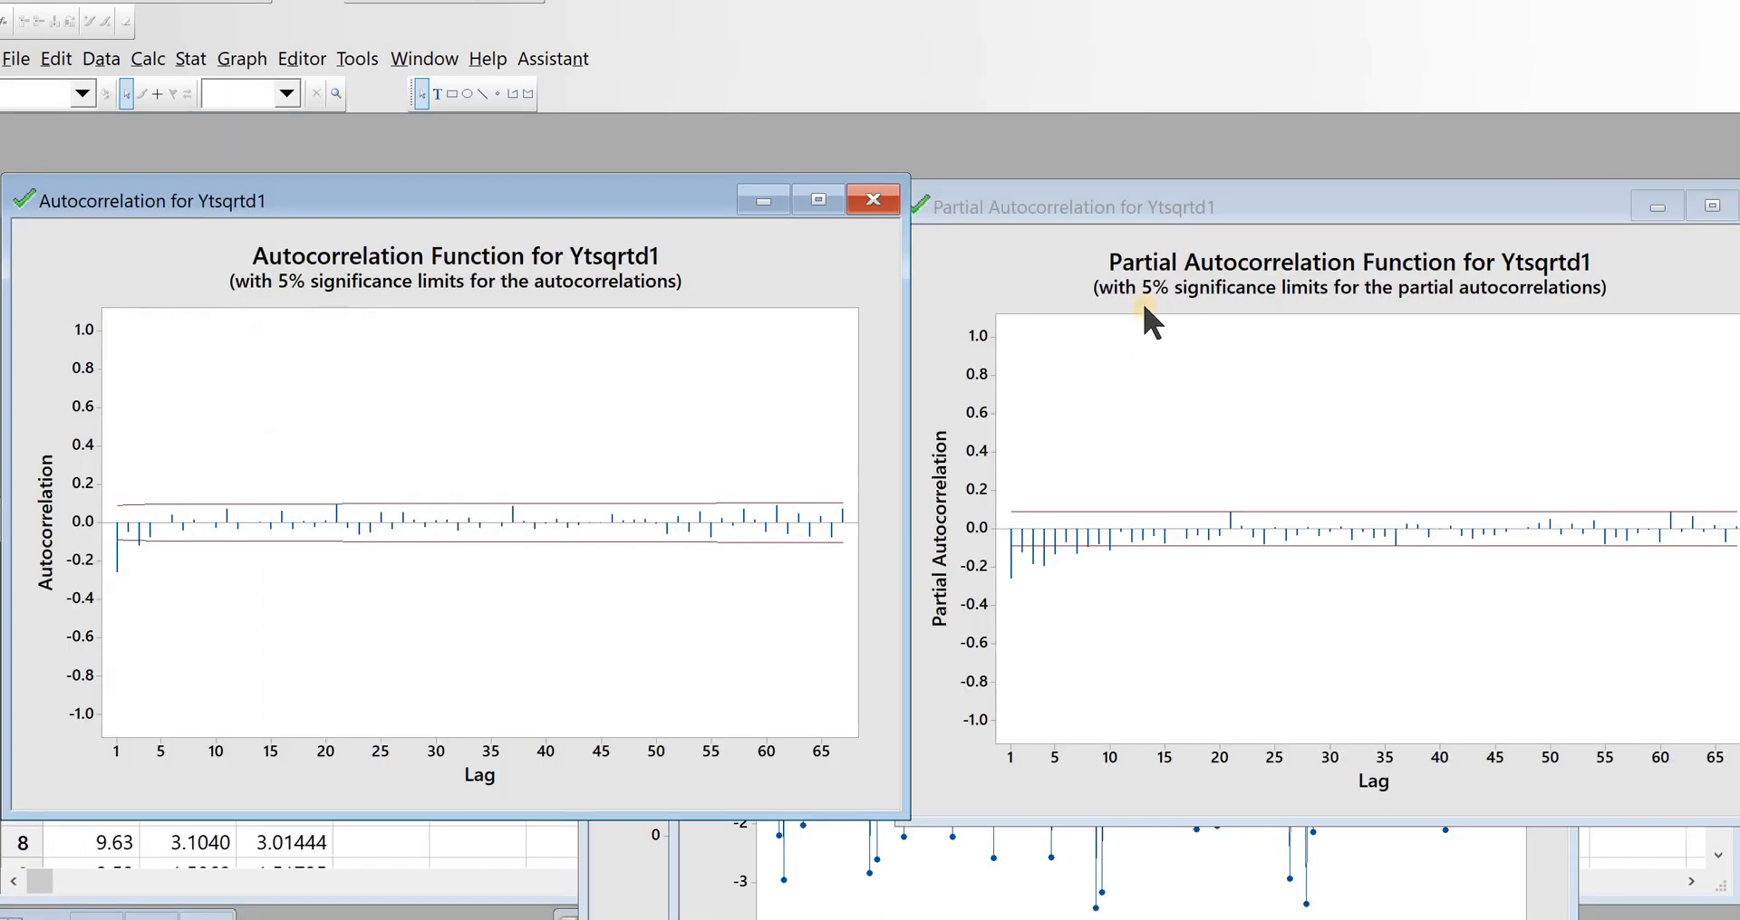
left_click(1192, 206)
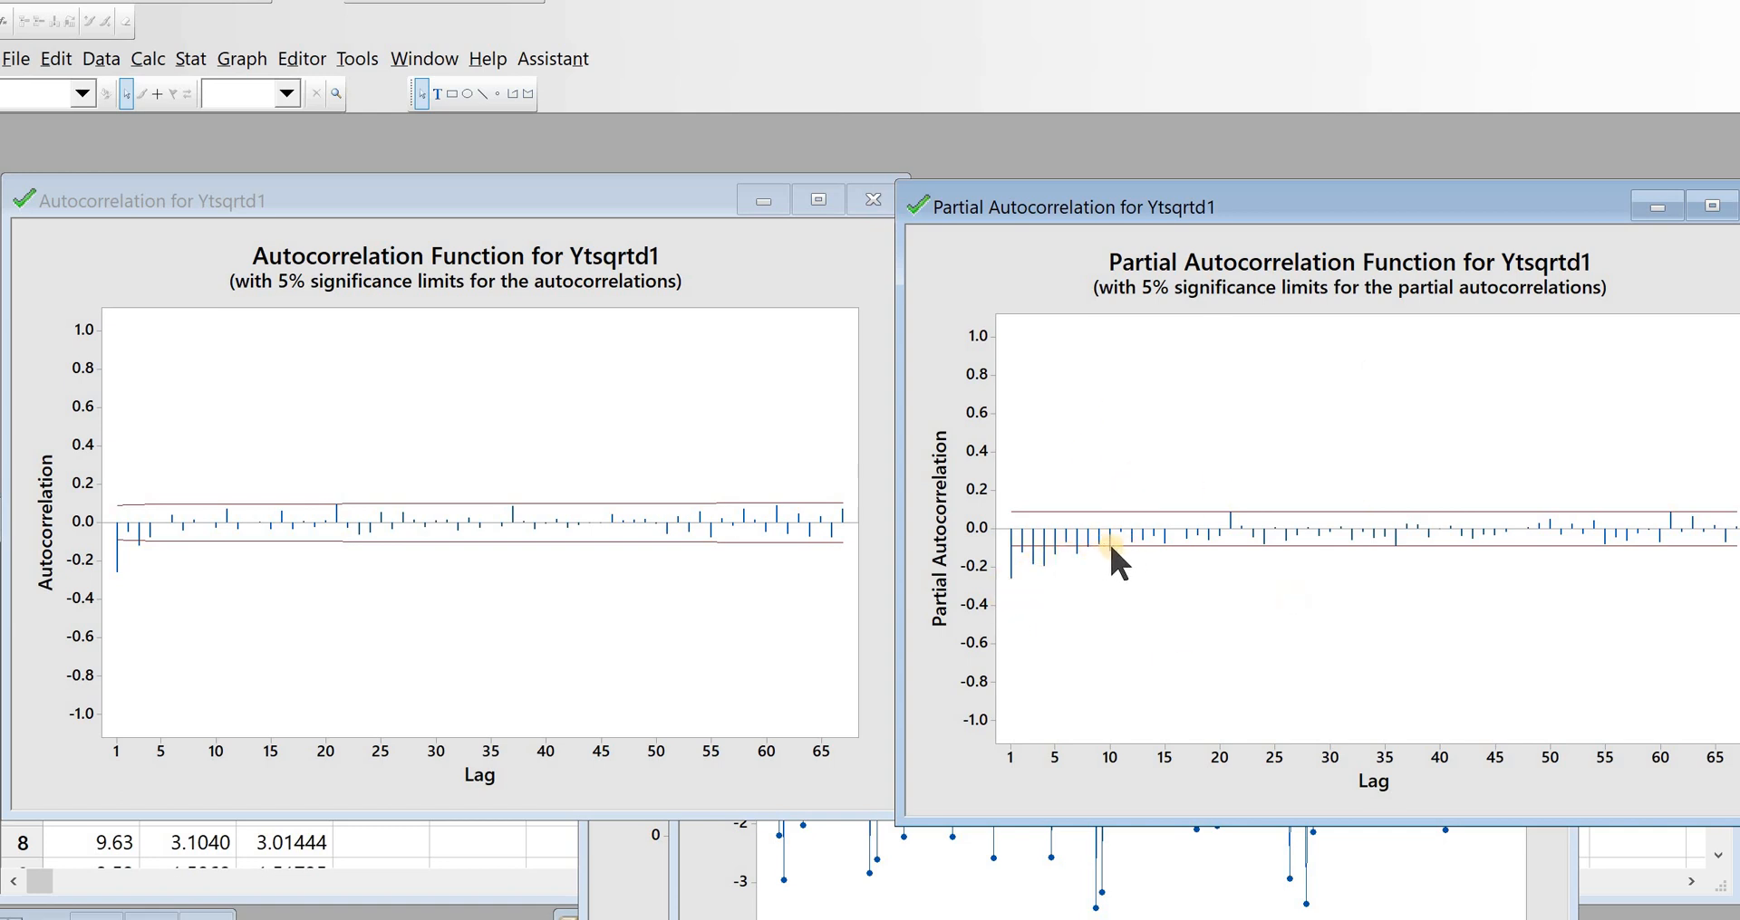
mouse_move(1110, 545)
key("alt+Tab")
Step: Open ARIMA for the Ytsqrt series and set the nonseasonal difference to 1
mouse_move(1177, 919)
left_click(189, 58)
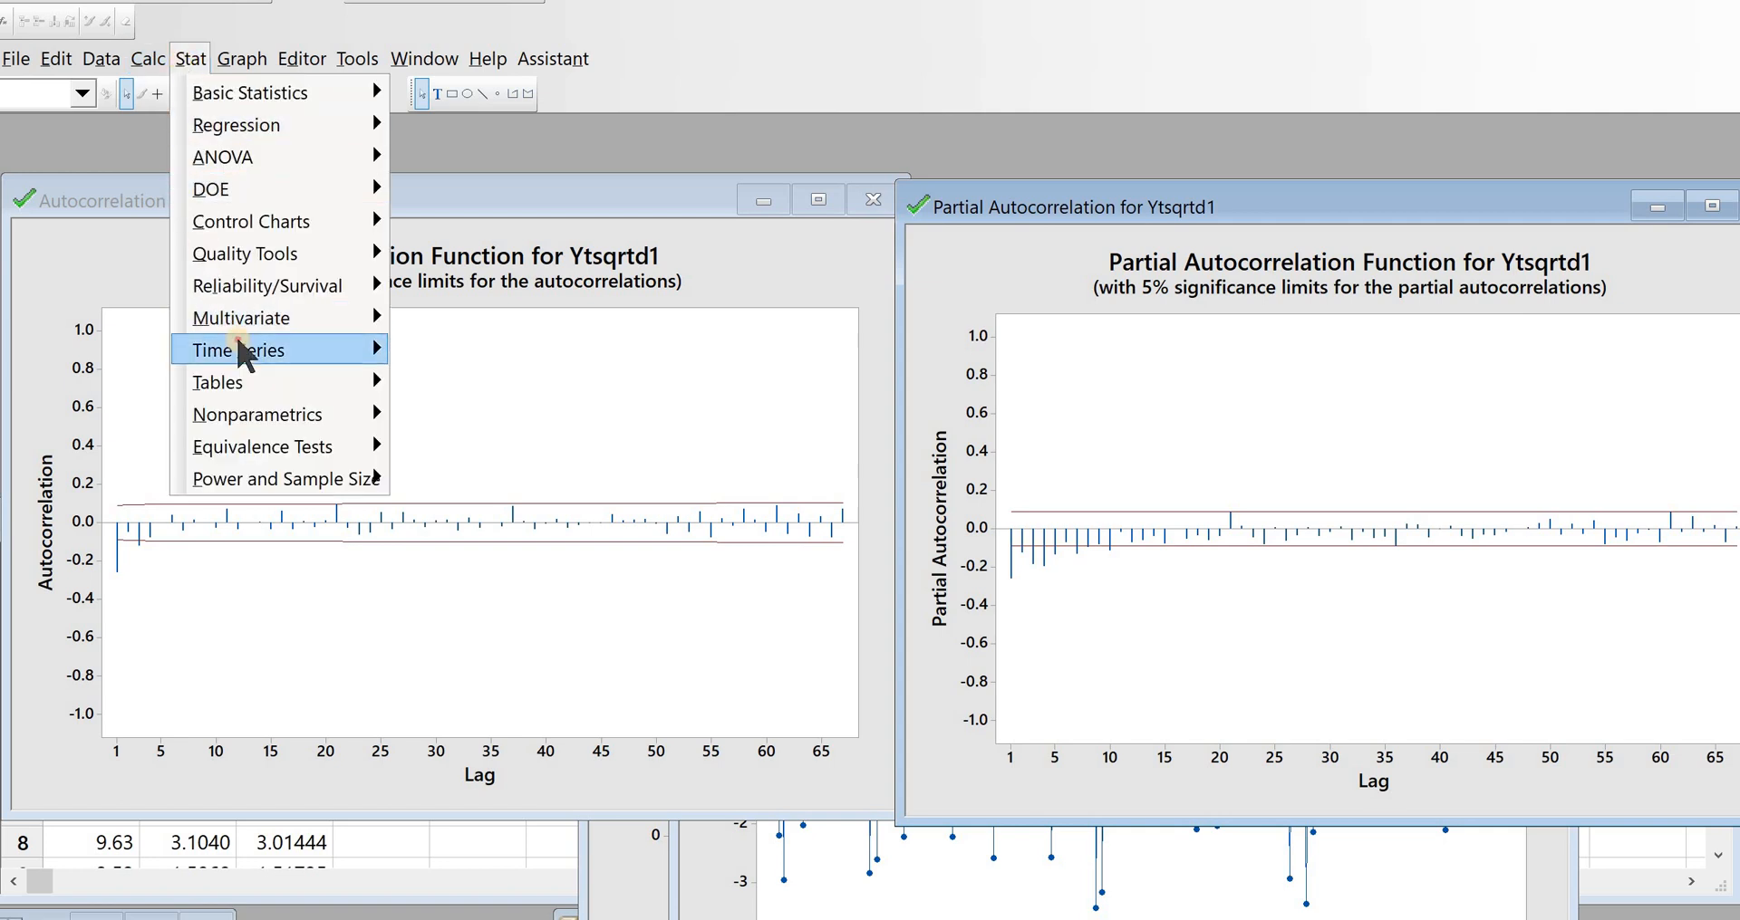
mouse_move(240, 350)
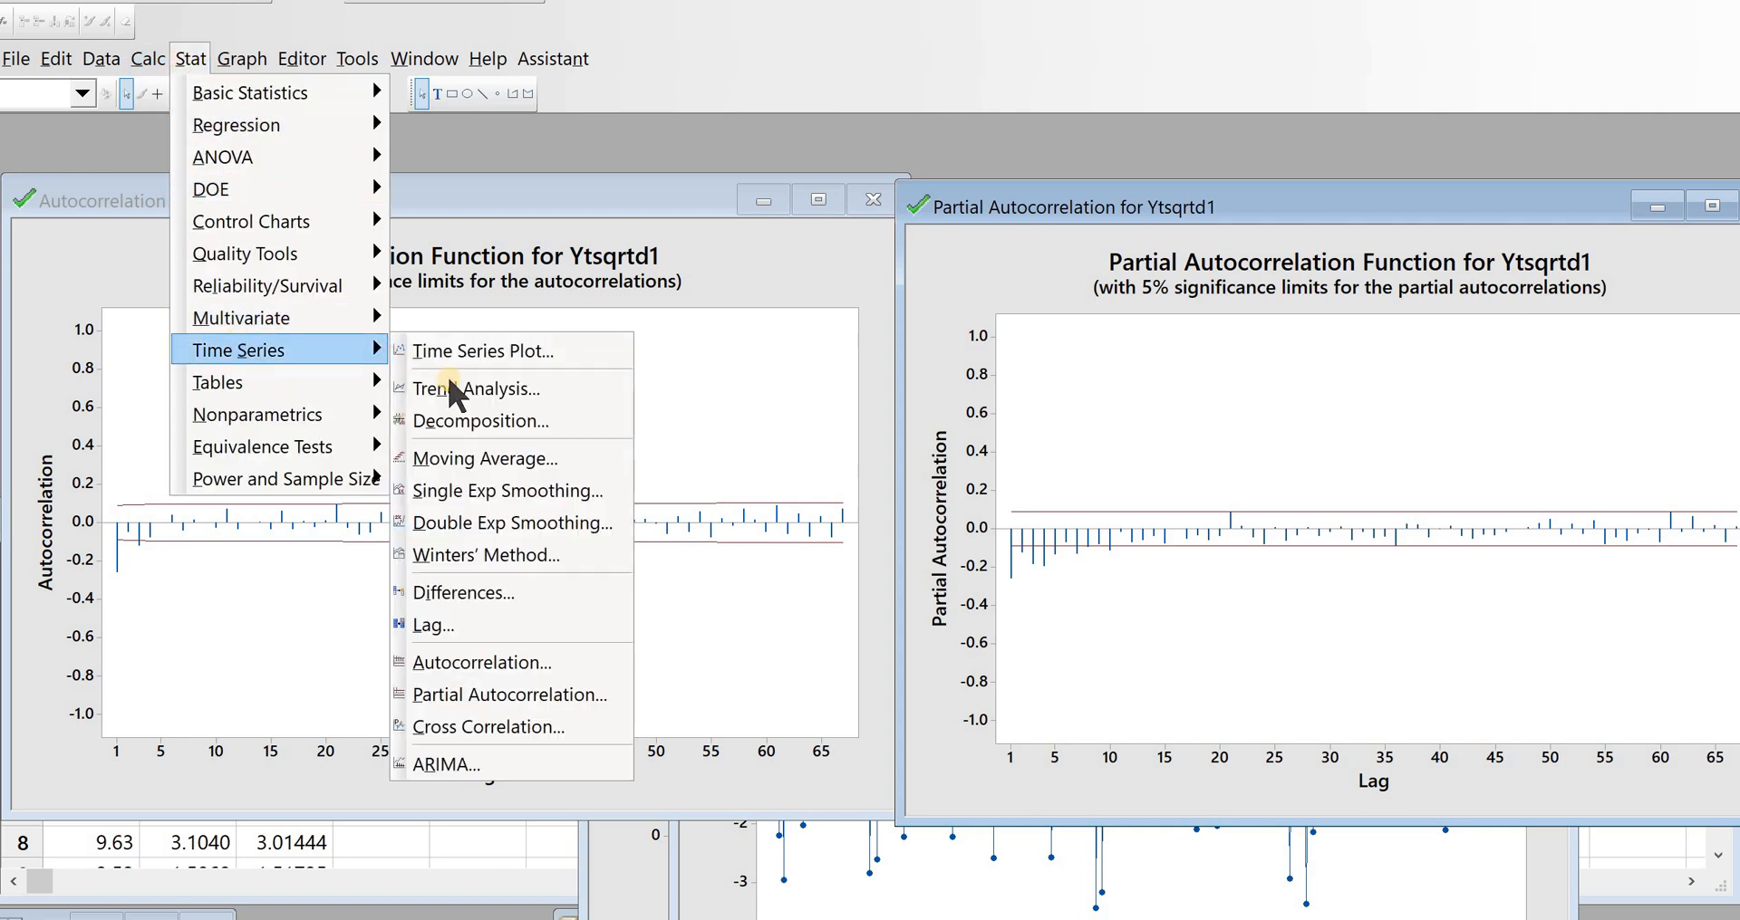
left_click(514, 758)
left_click(860, 272)
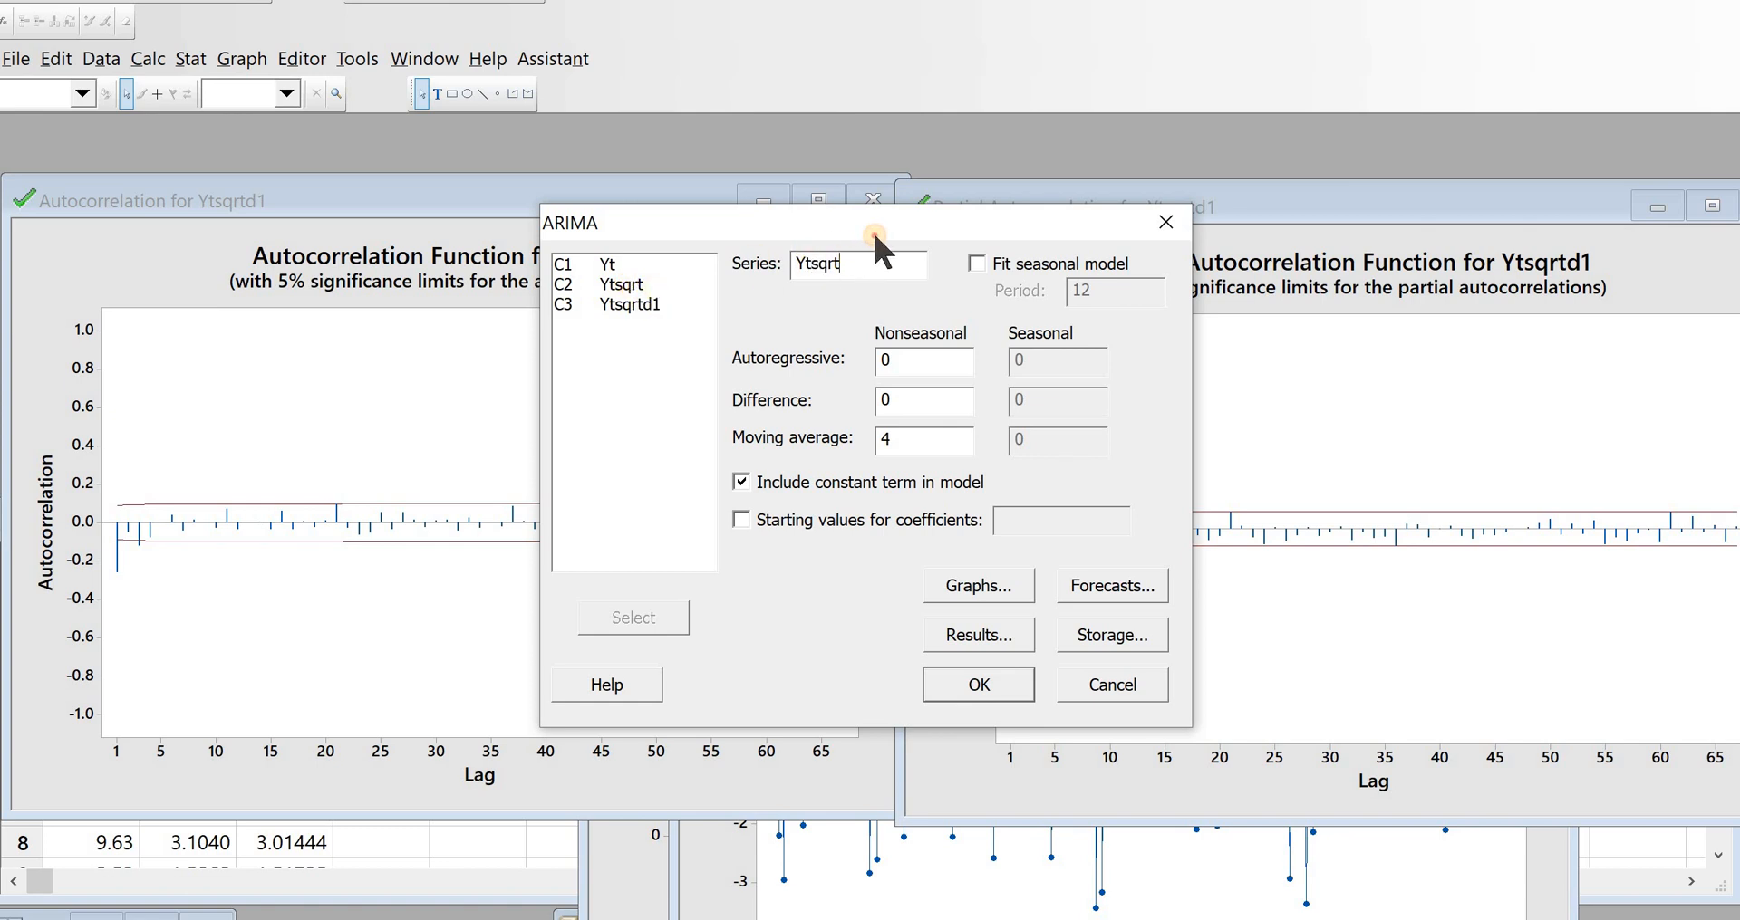
left_click_drag(871, 230, 903, 118)
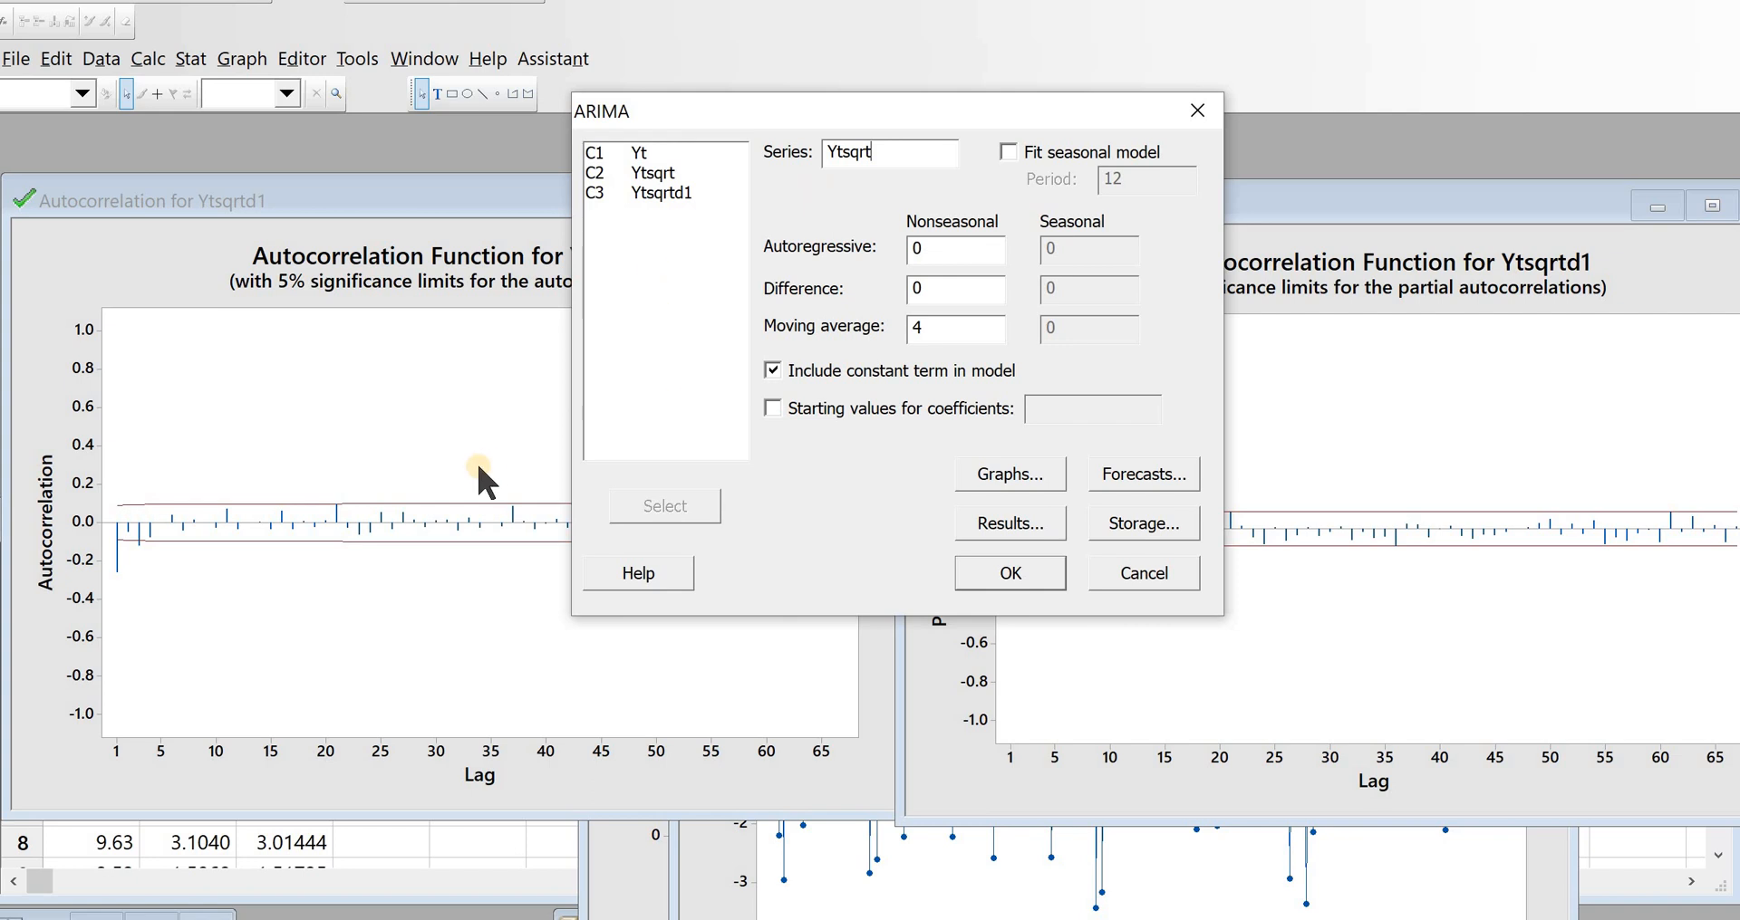
left_click_drag(877, 107, 872, 154)
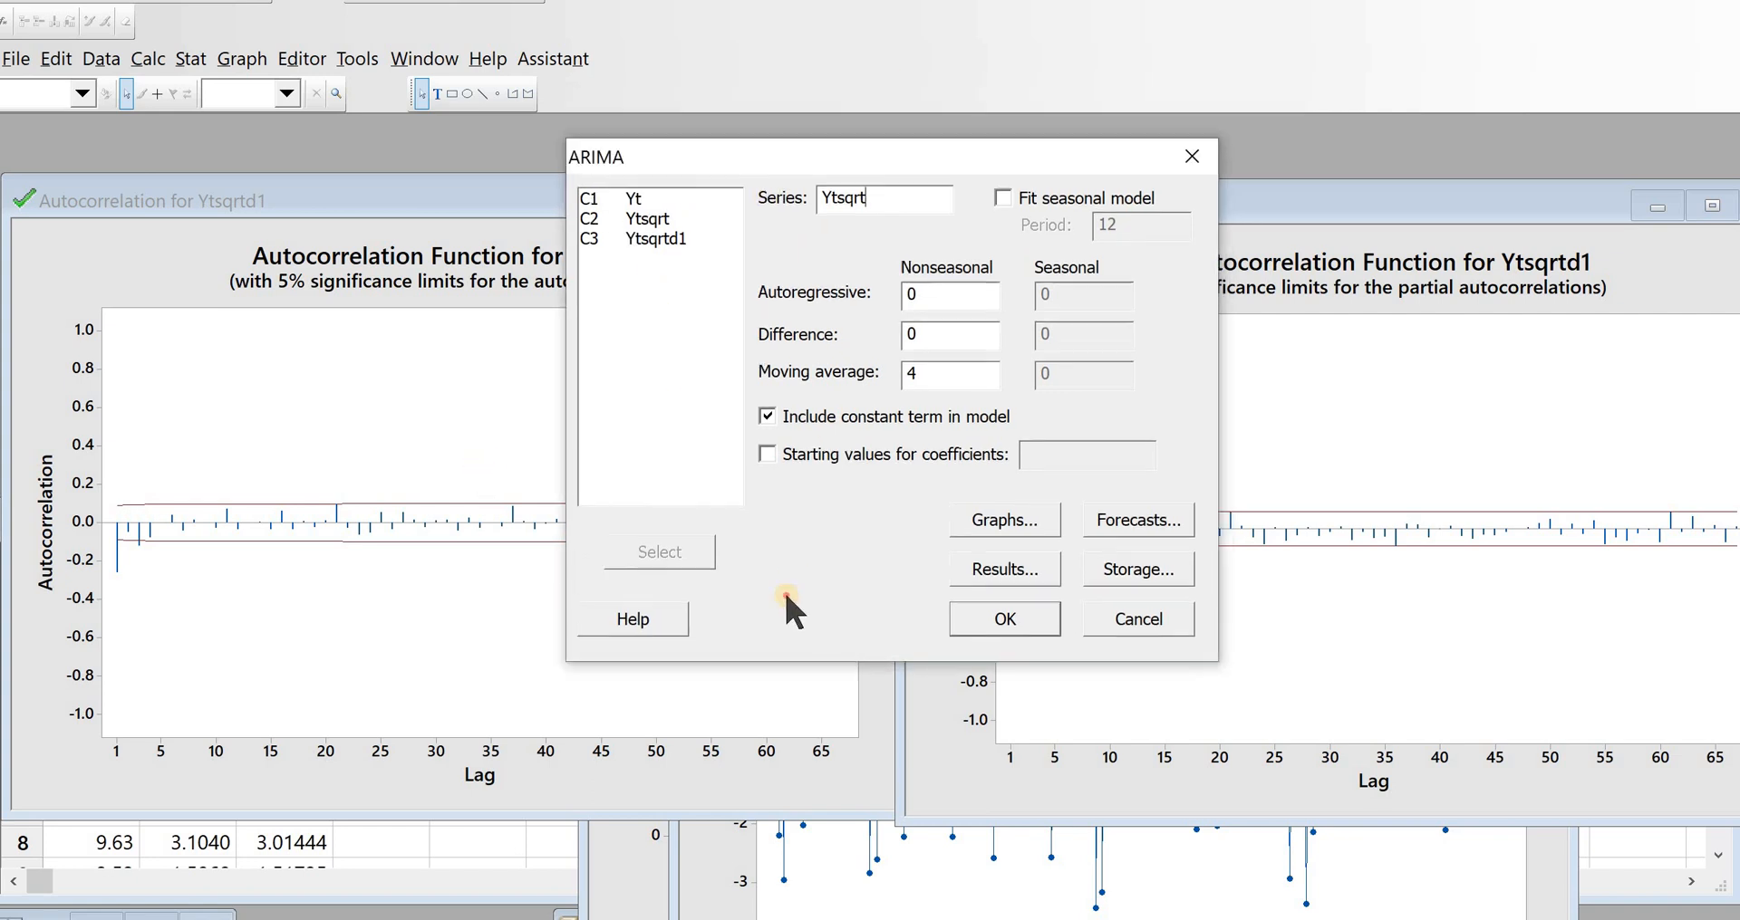
left_click_drag(785, 596, 776, 630)
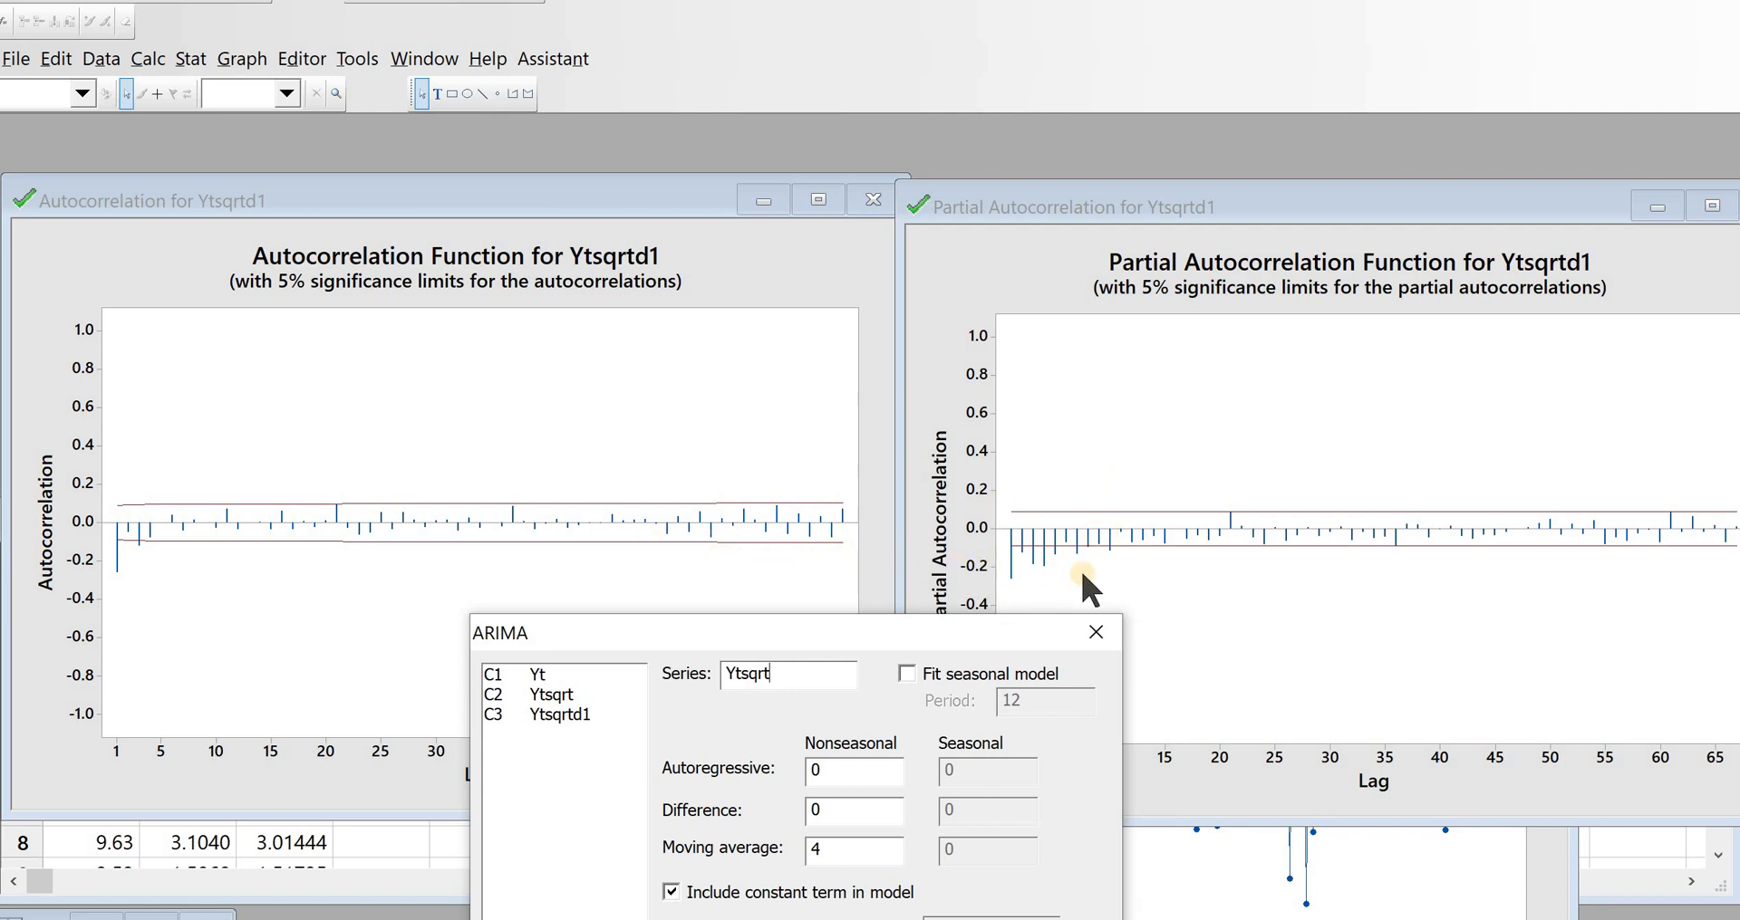
left_click_drag(873, 630, 943, 199)
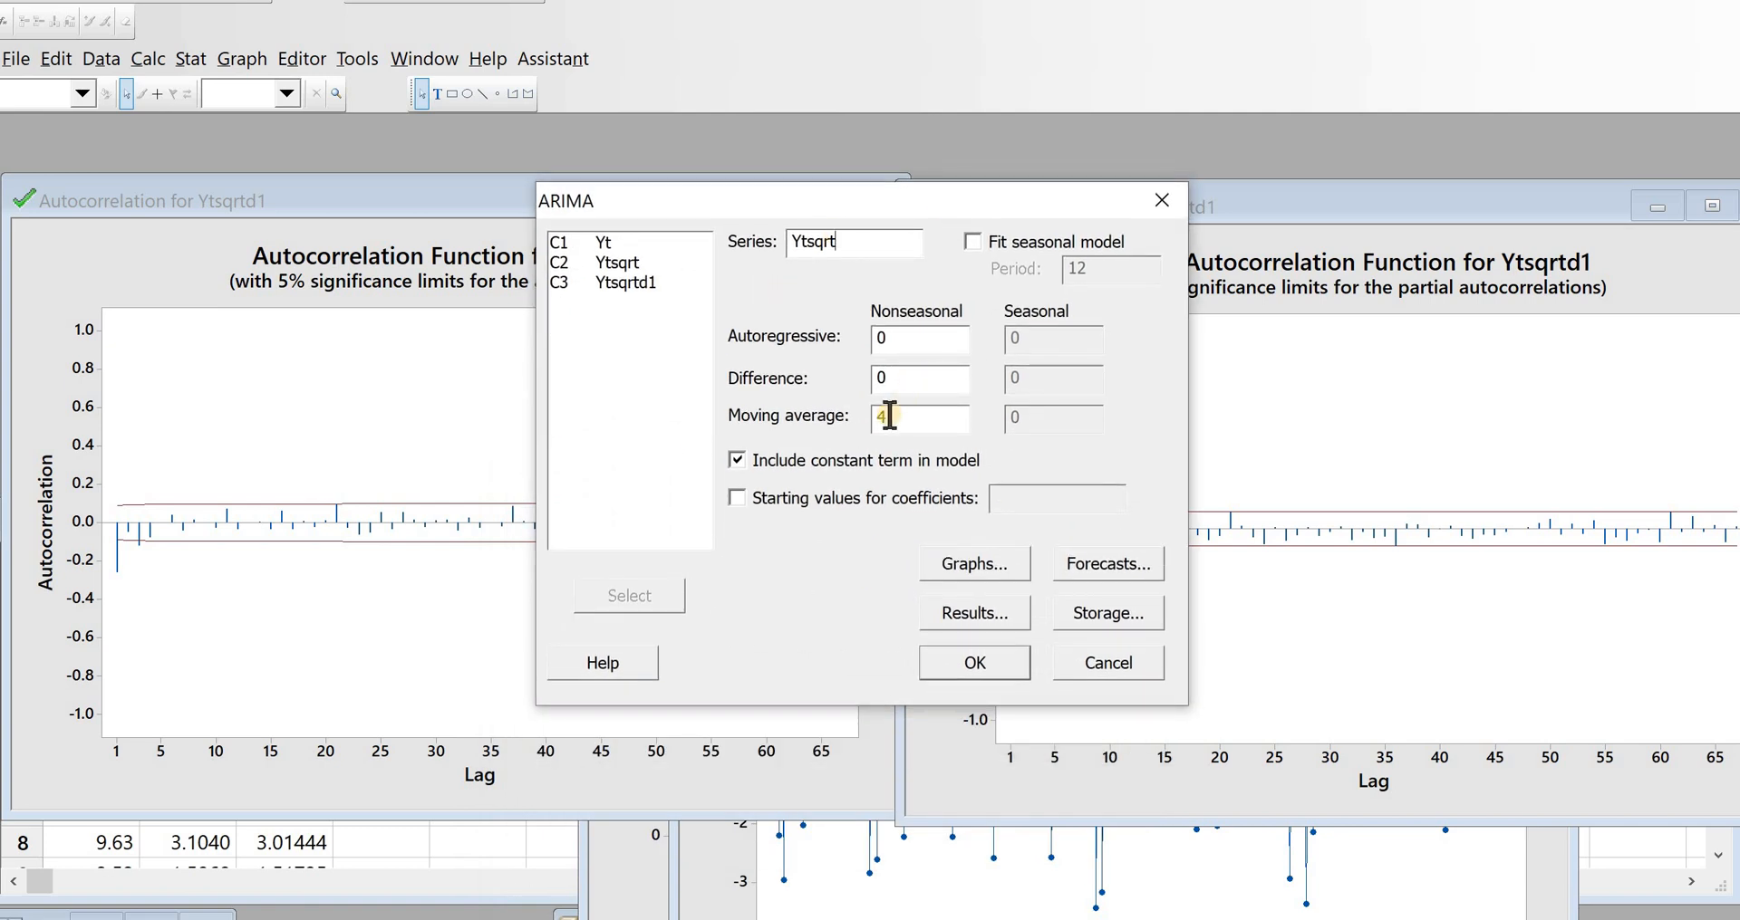
left_click(852, 242)
left_click(902, 381)
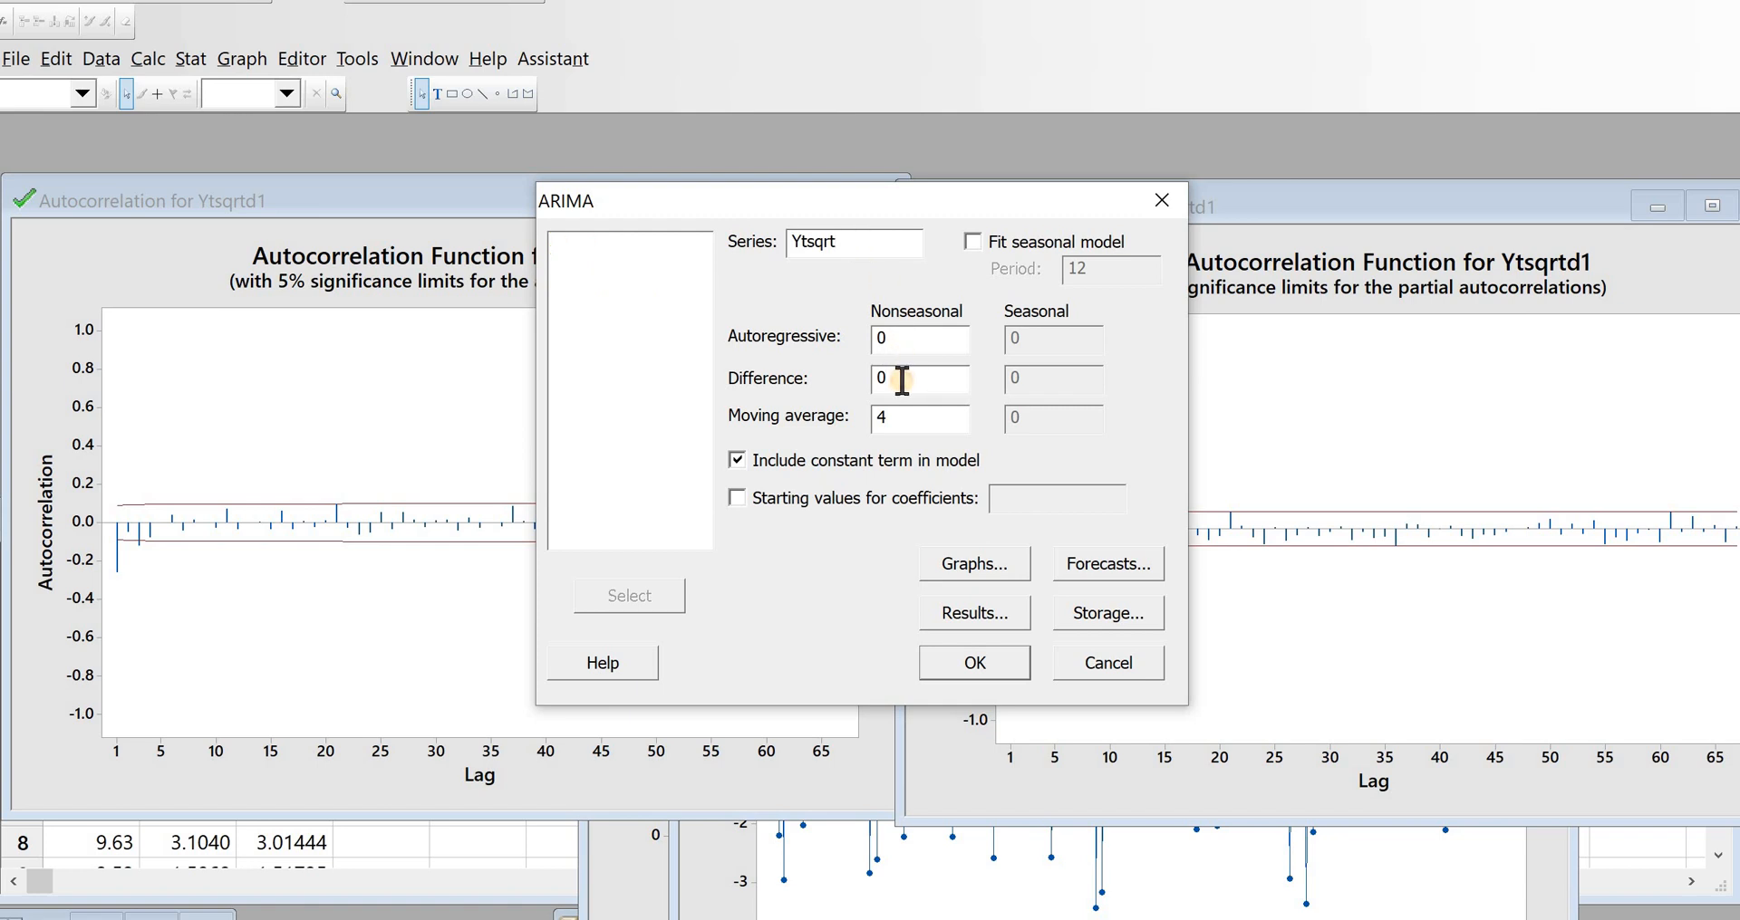
key("BackSpace")
type("1")
Step: Set the nonseasonal moving average order to 3 without a seasonal model and run the ARIMA fit
left_click_drag(897, 192, 867, 353)
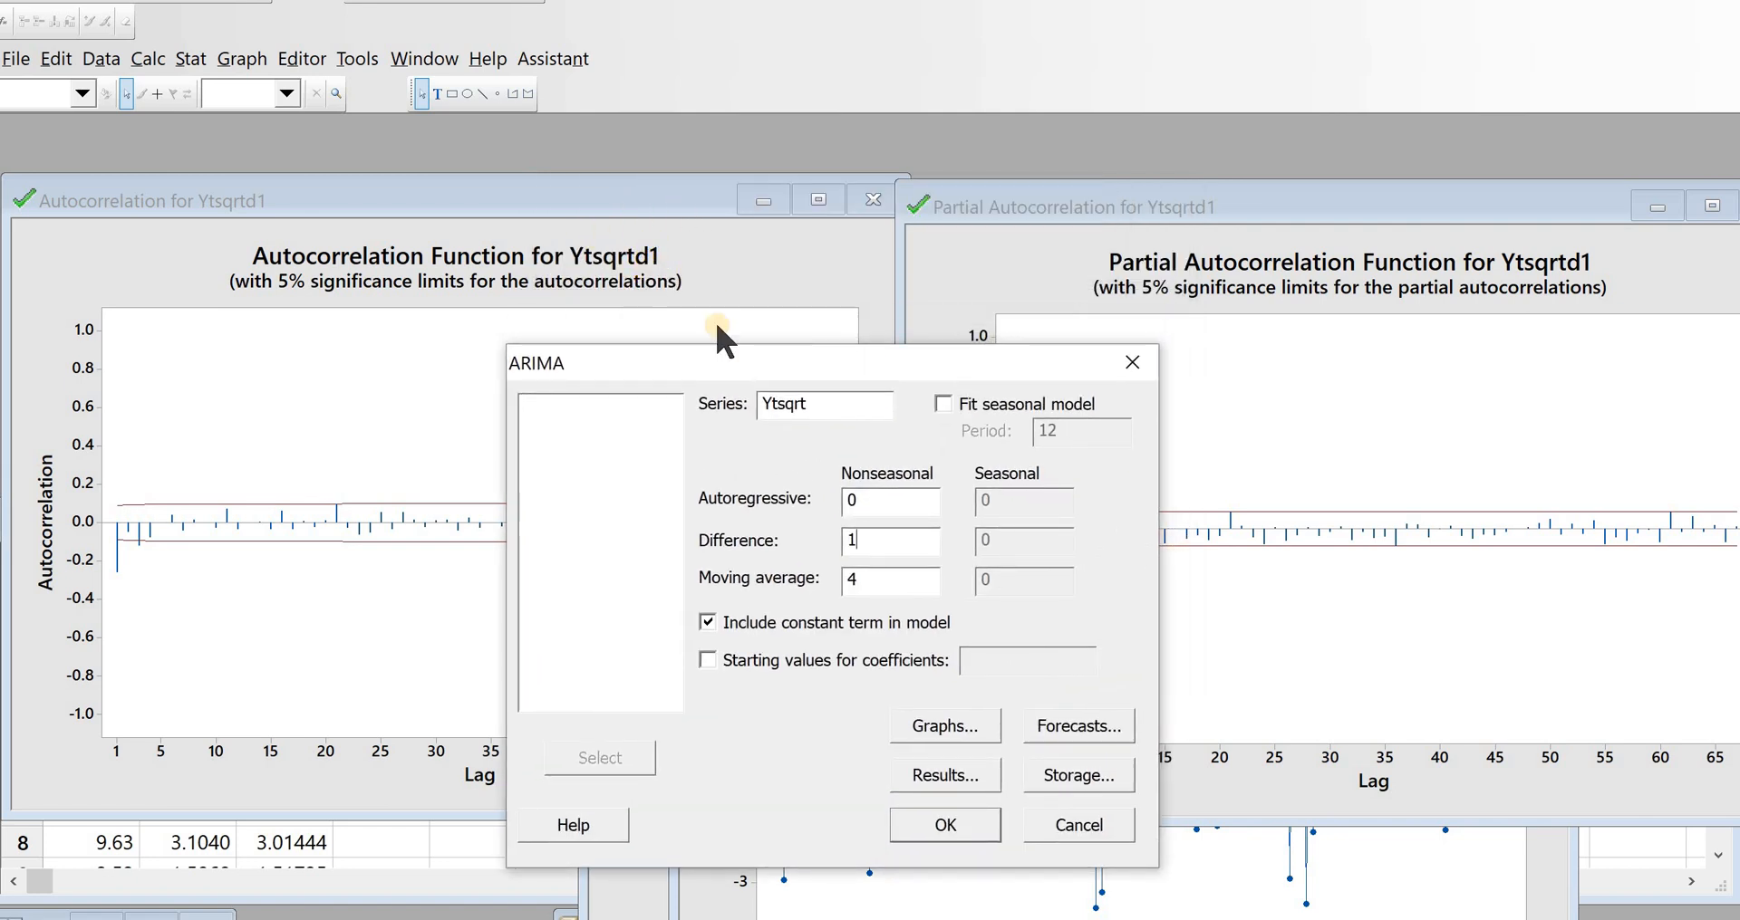
left_click_drag(736, 355, 760, 239)
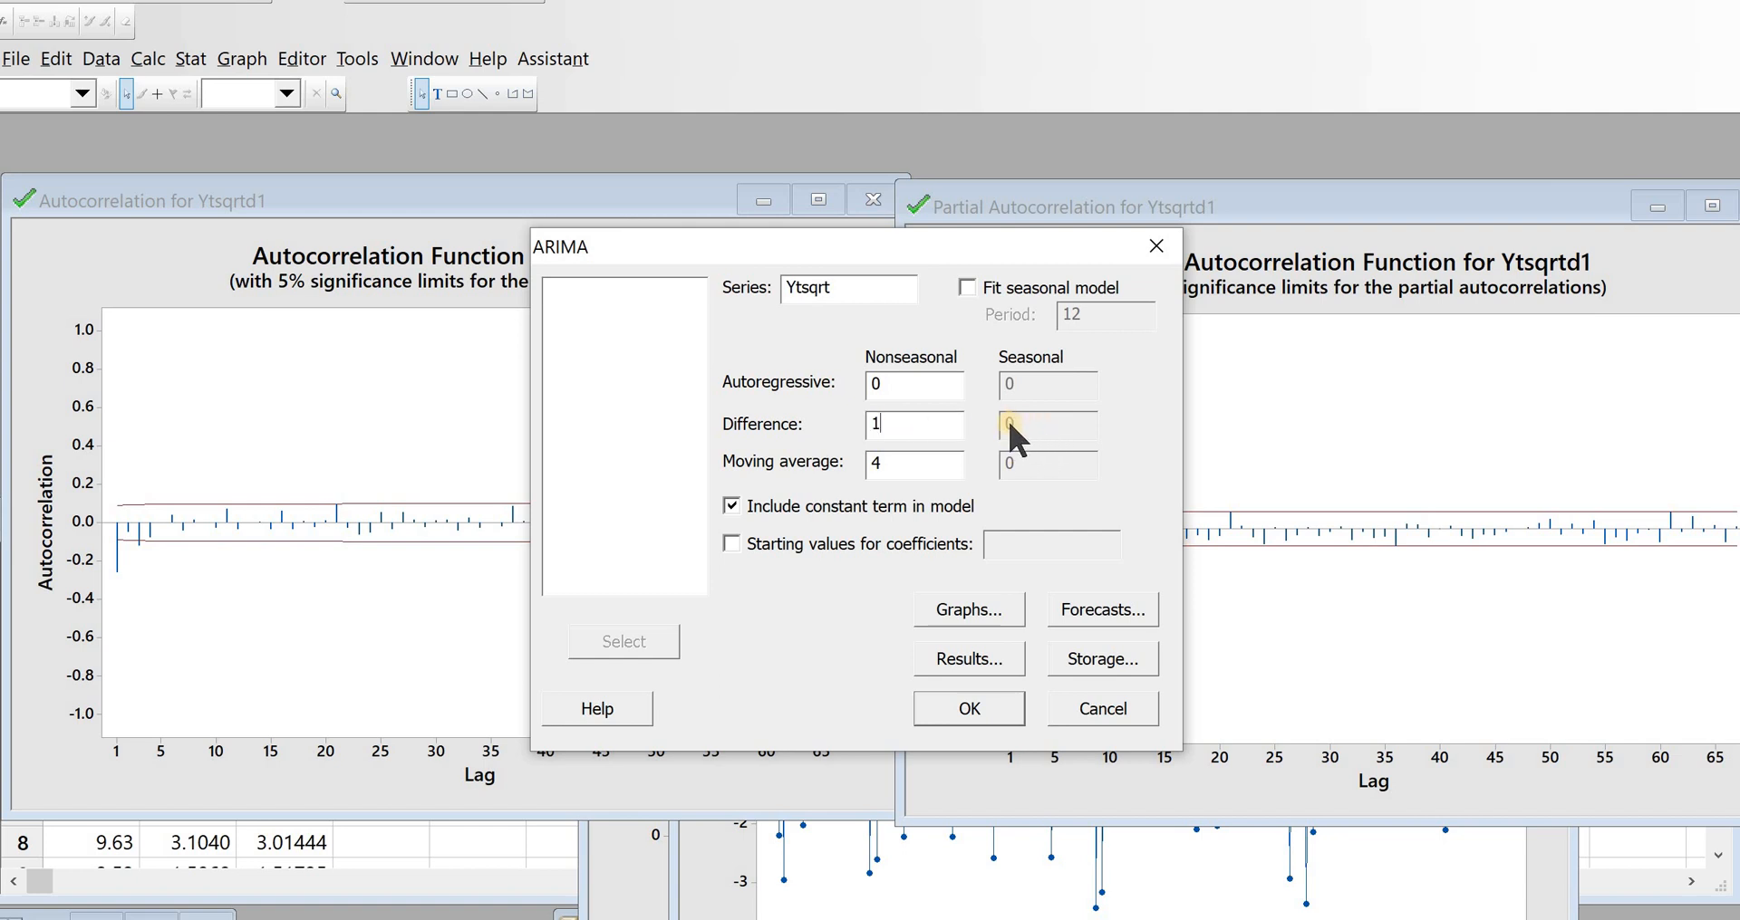
left_click(966, 288)
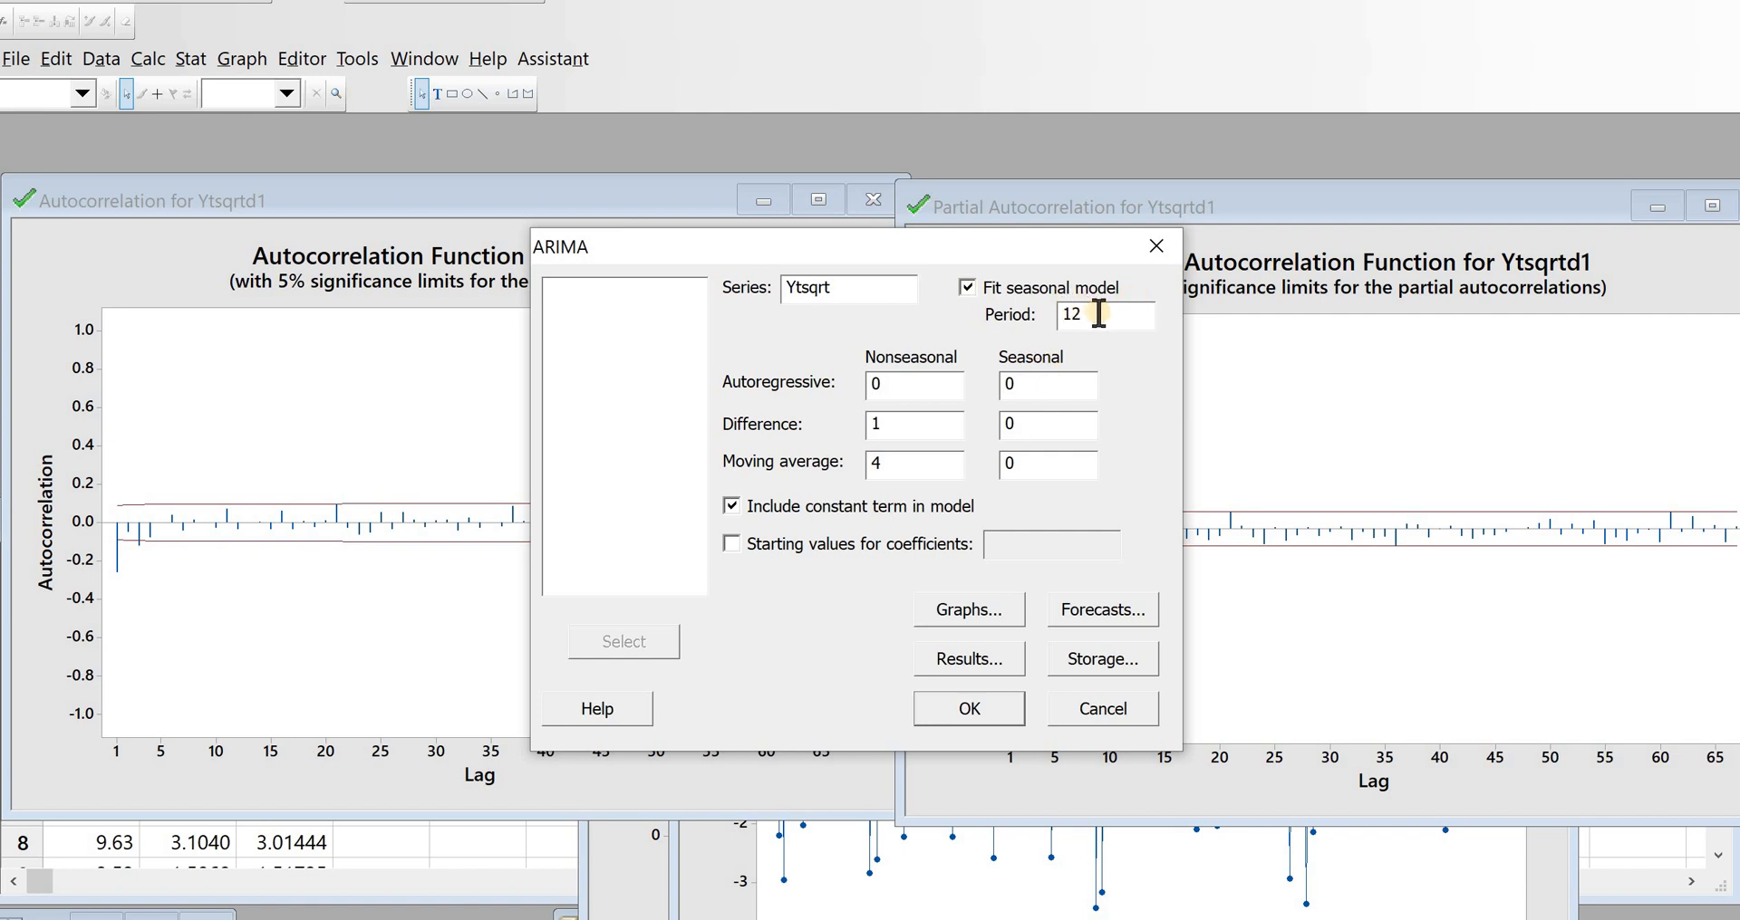
left_click(966, 288)
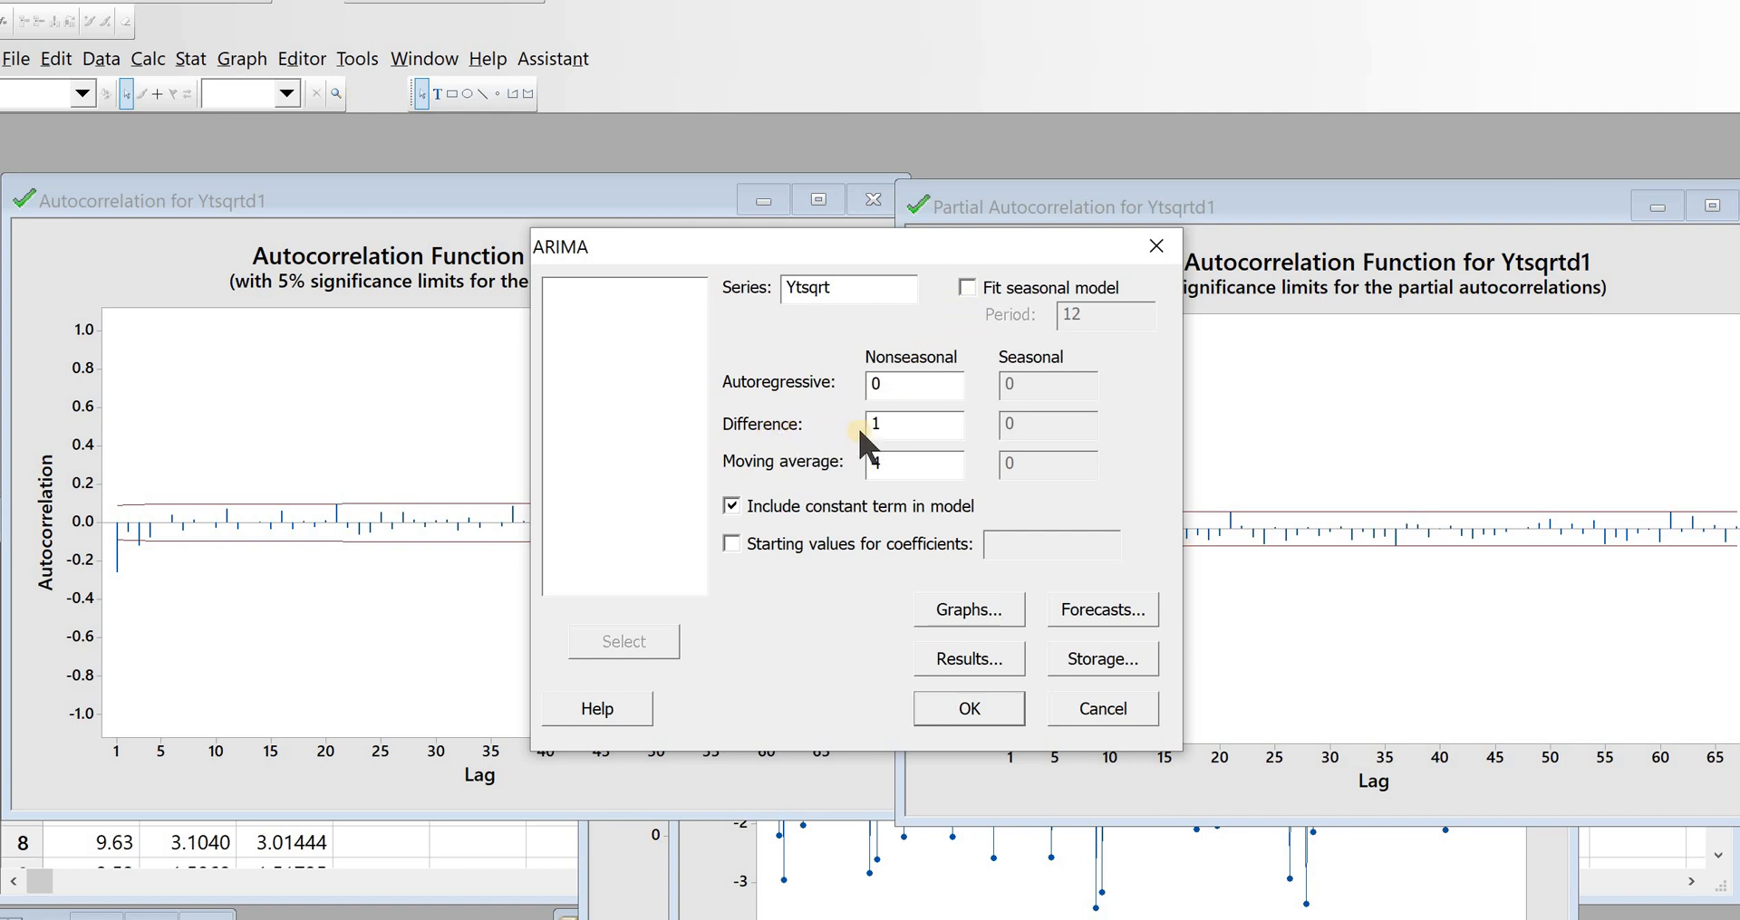
left_click(893, 462)
key("BackSpace")
type("3")
left_click(956, 706)
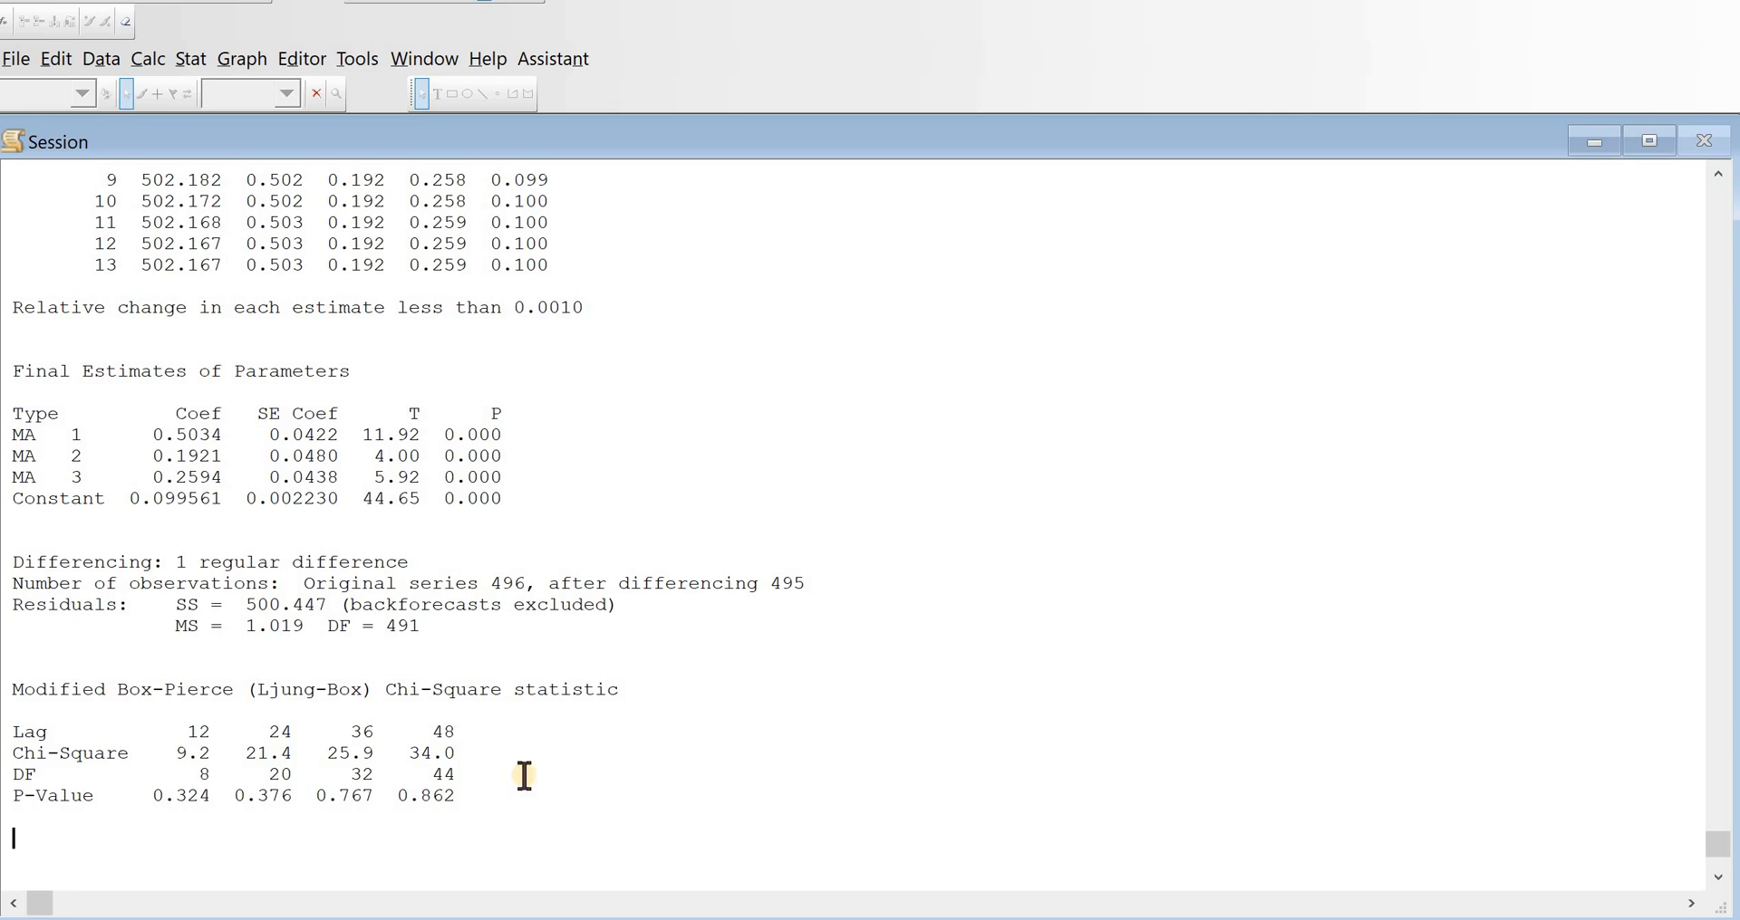
Step: Rerun the ARIMA model on Ytsqrt with 10-period forecasts stored in a new column named fore
left_click(760, 385)
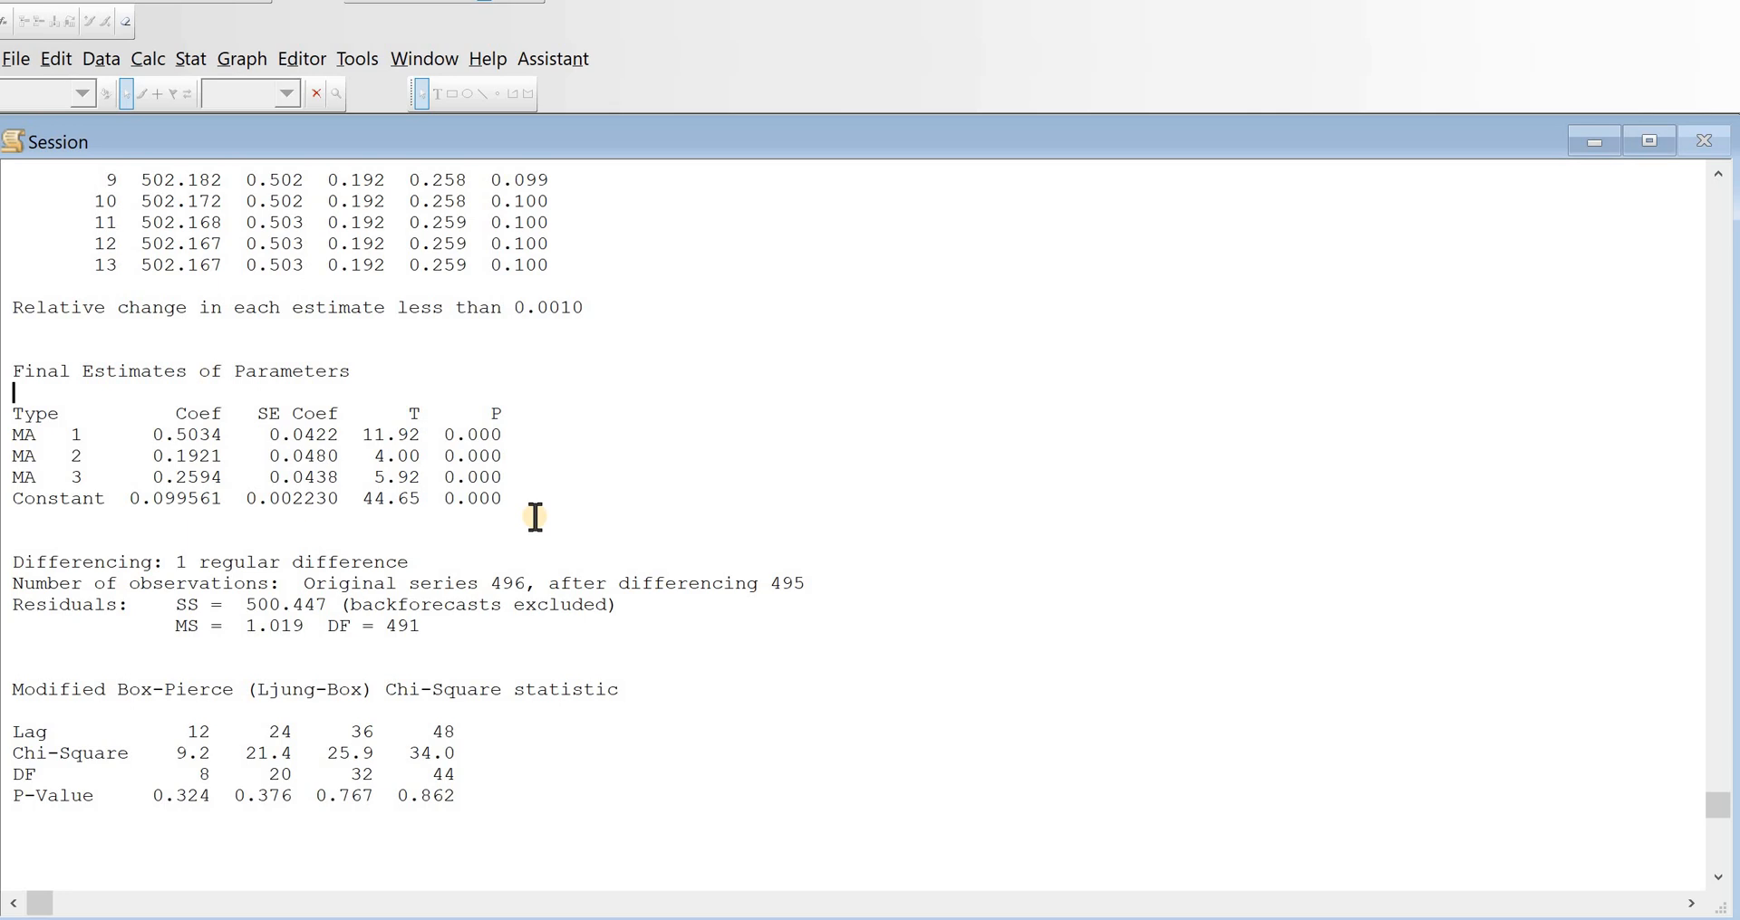
left_click(180, 54)
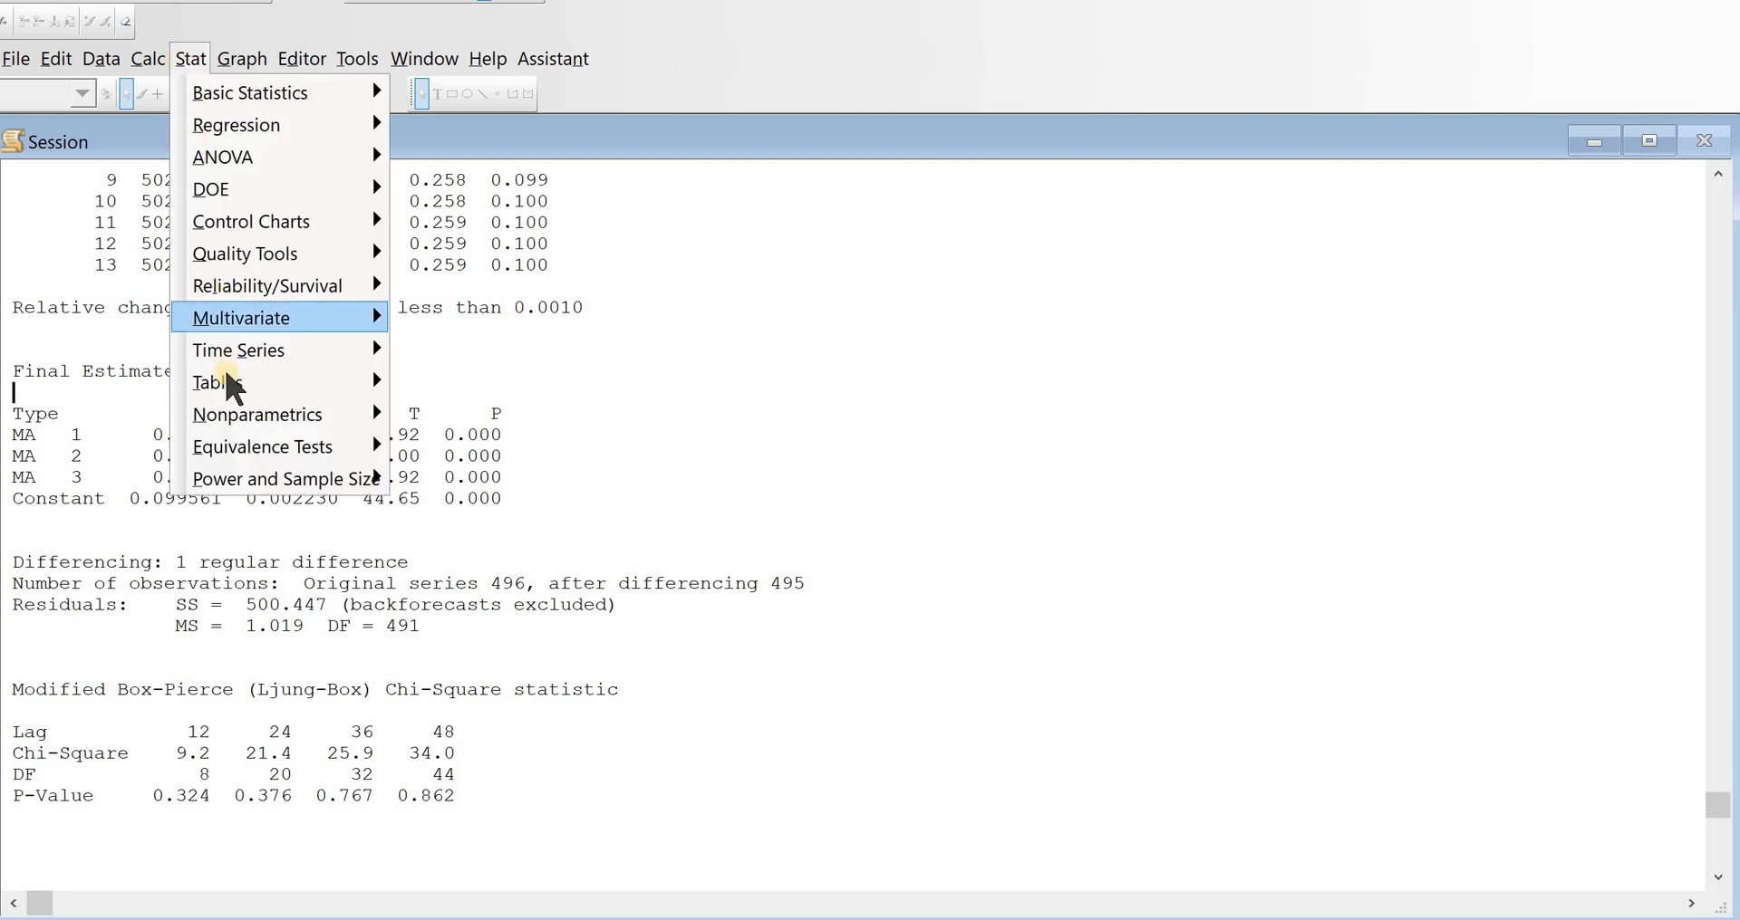
mouse_move(234, 351)
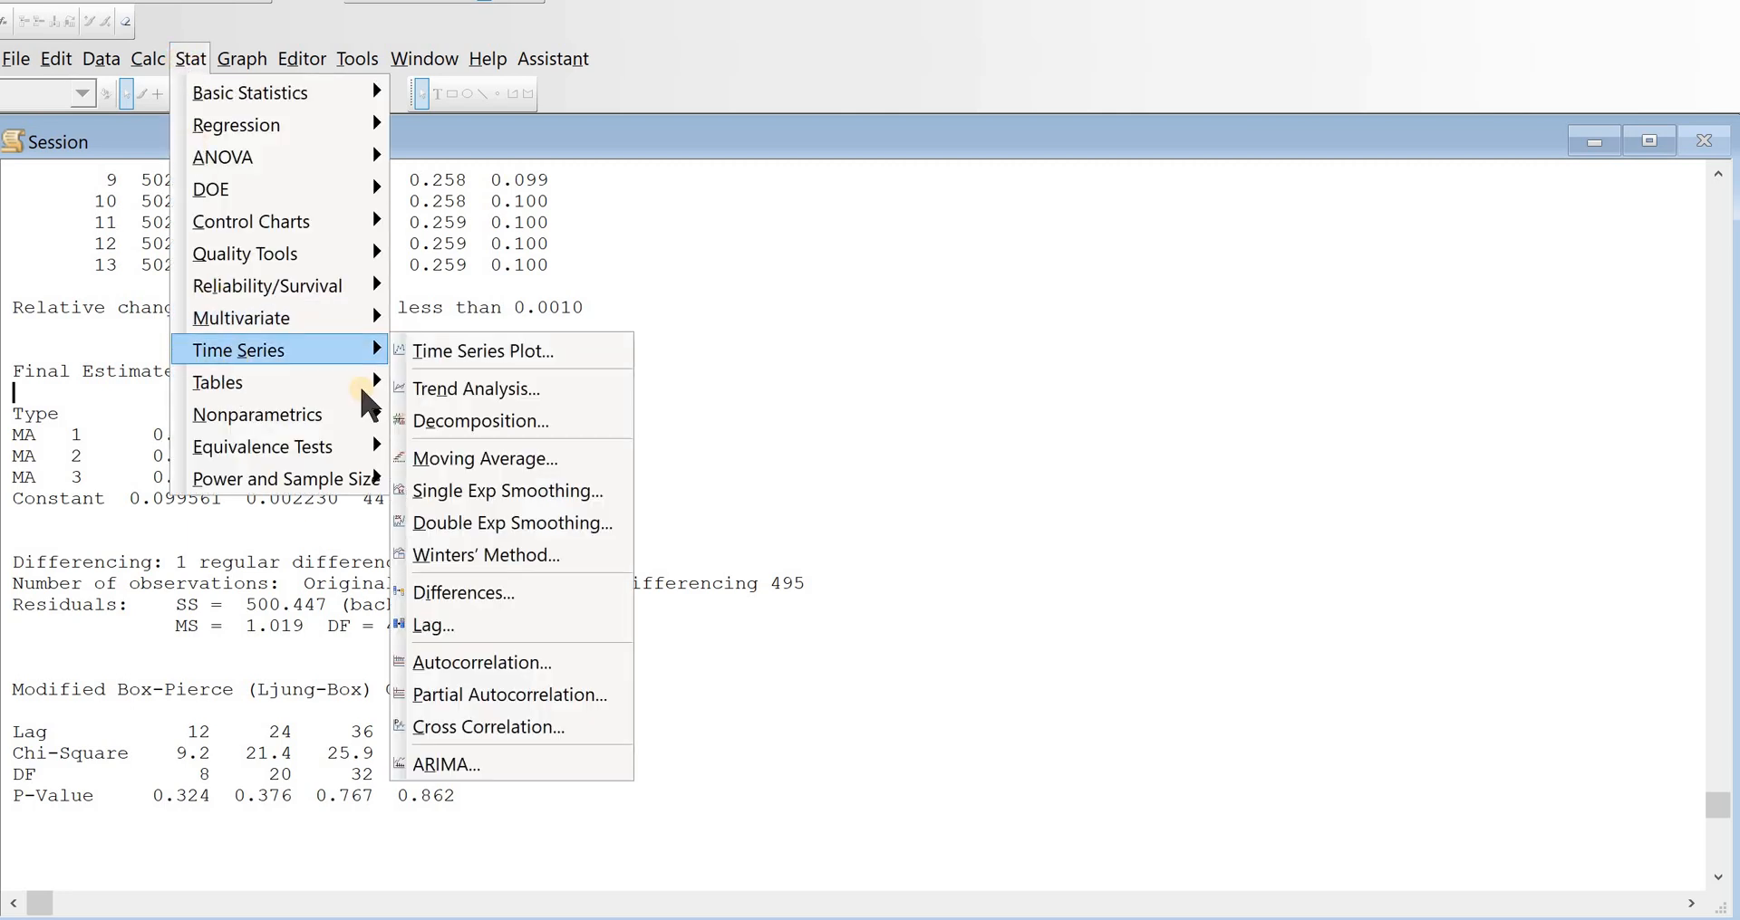
left_click(488, 756)
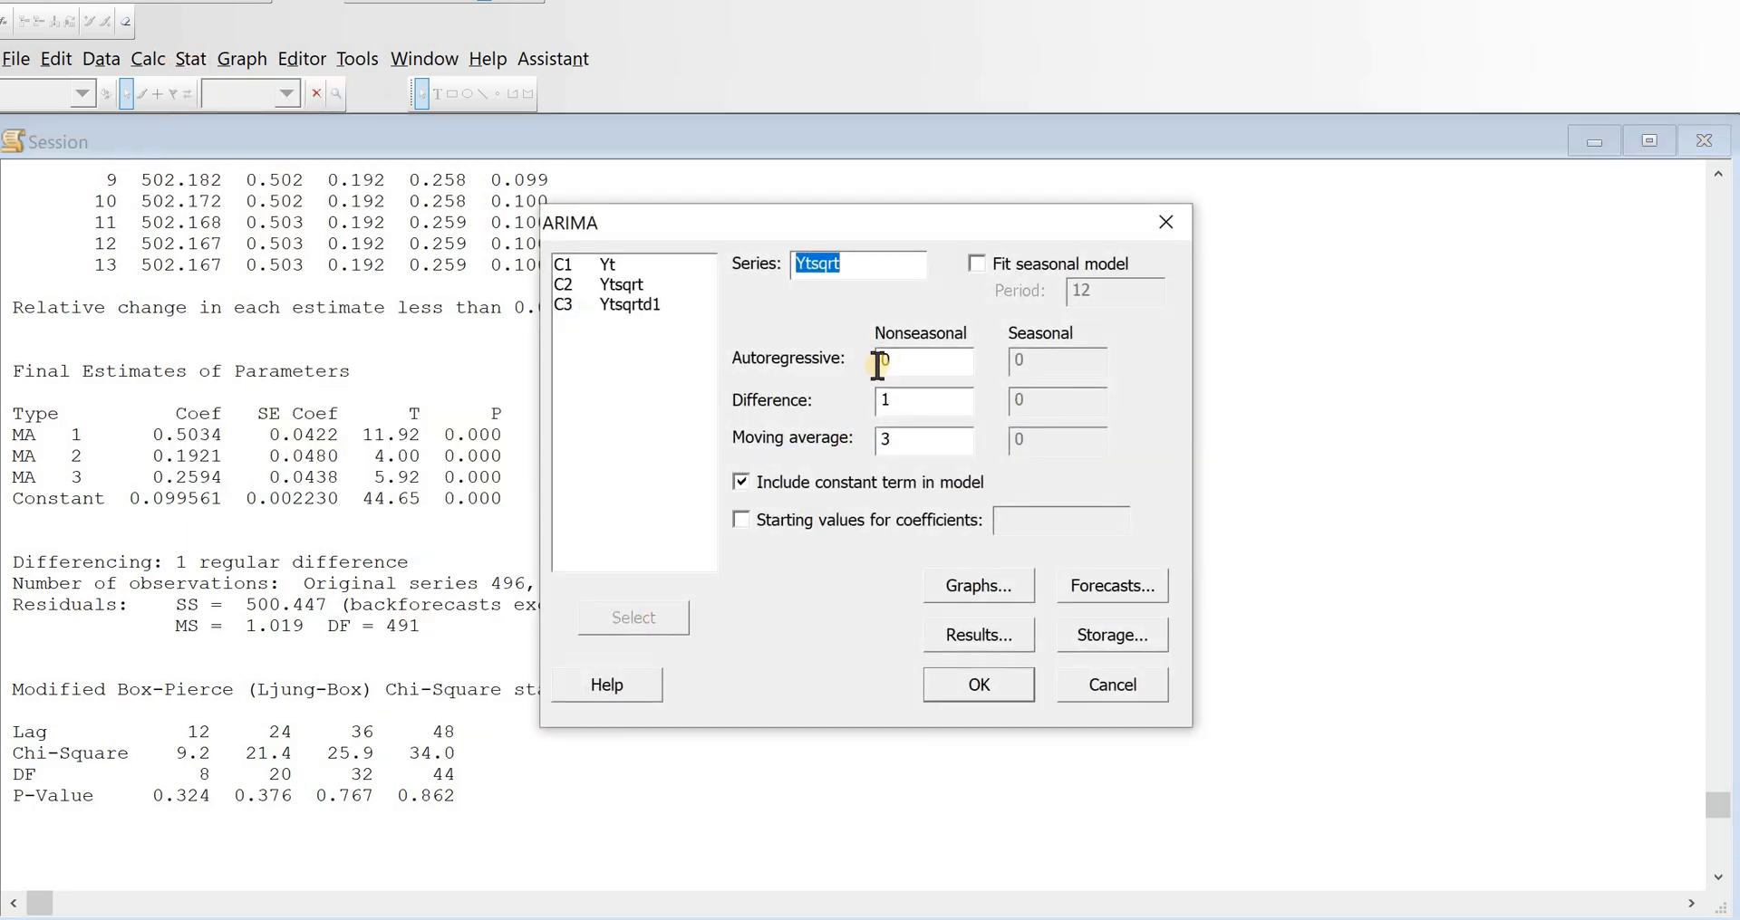
left_click(1118, 586)
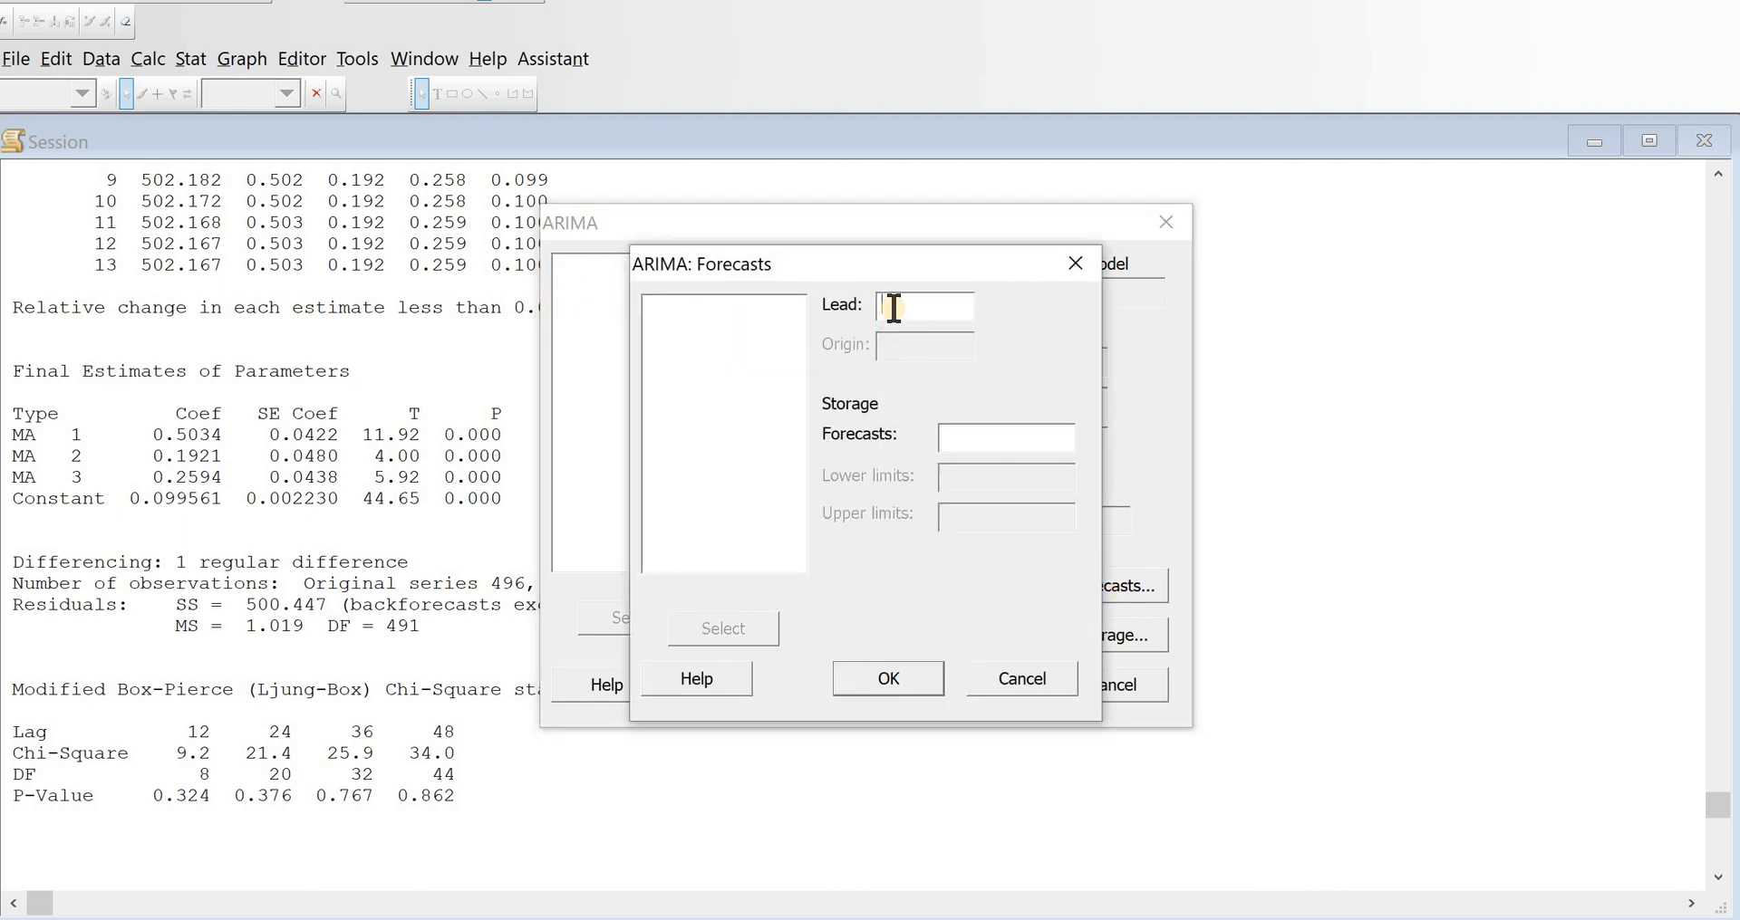
type("12")
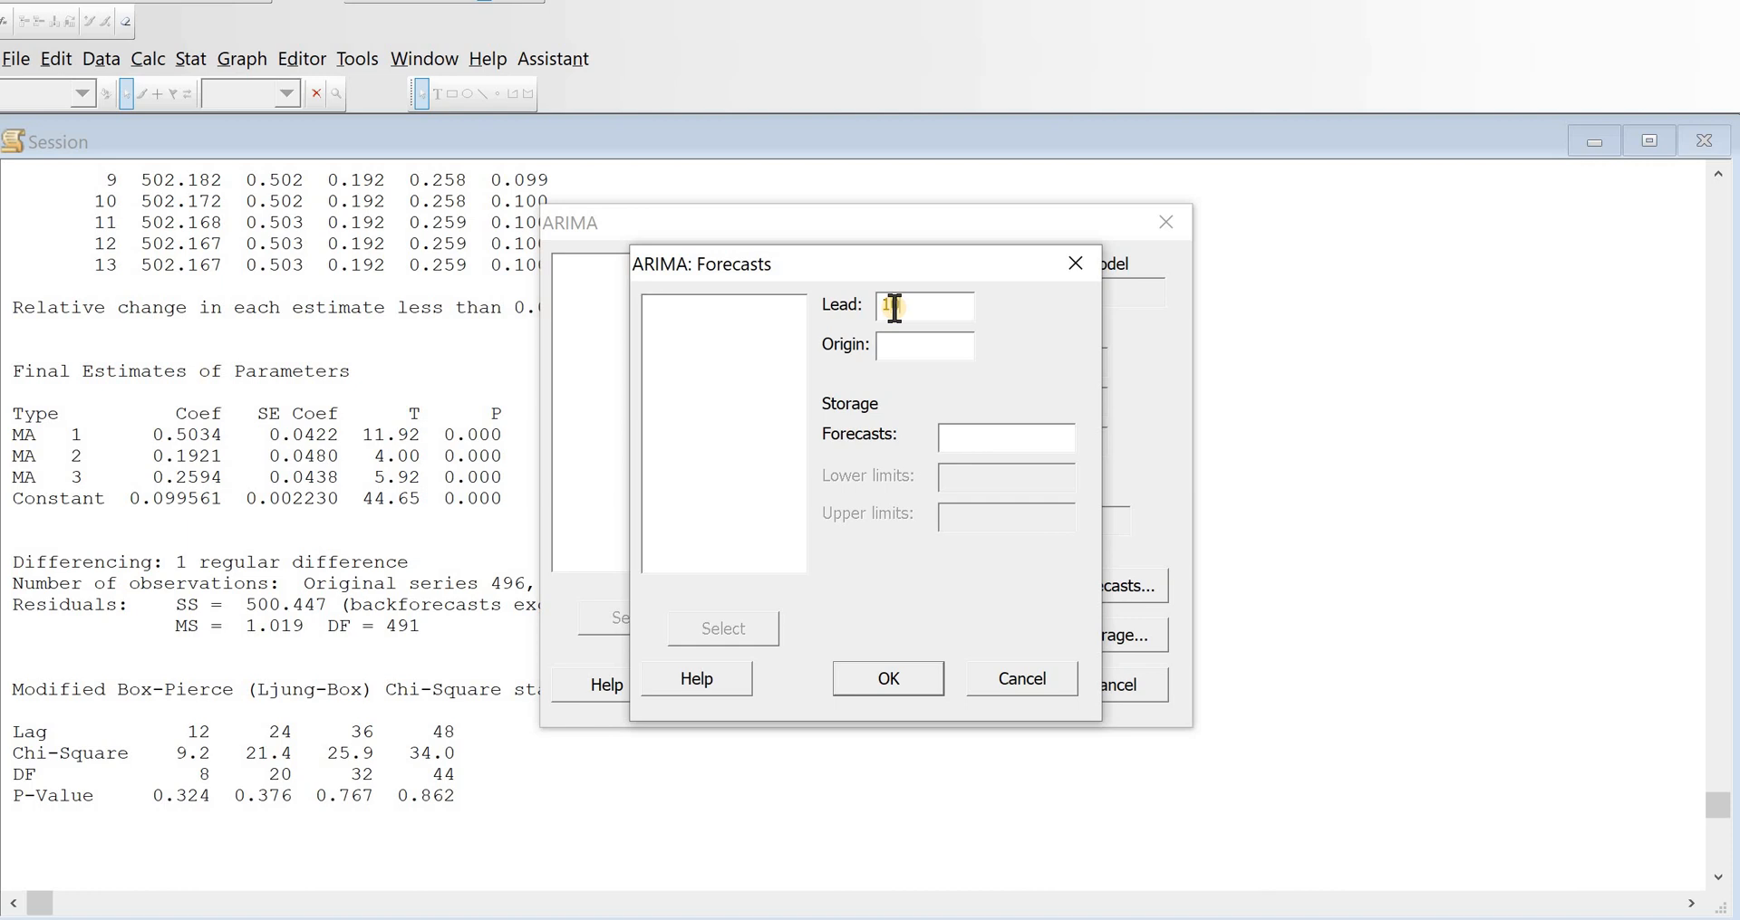
left_click(976, 444)
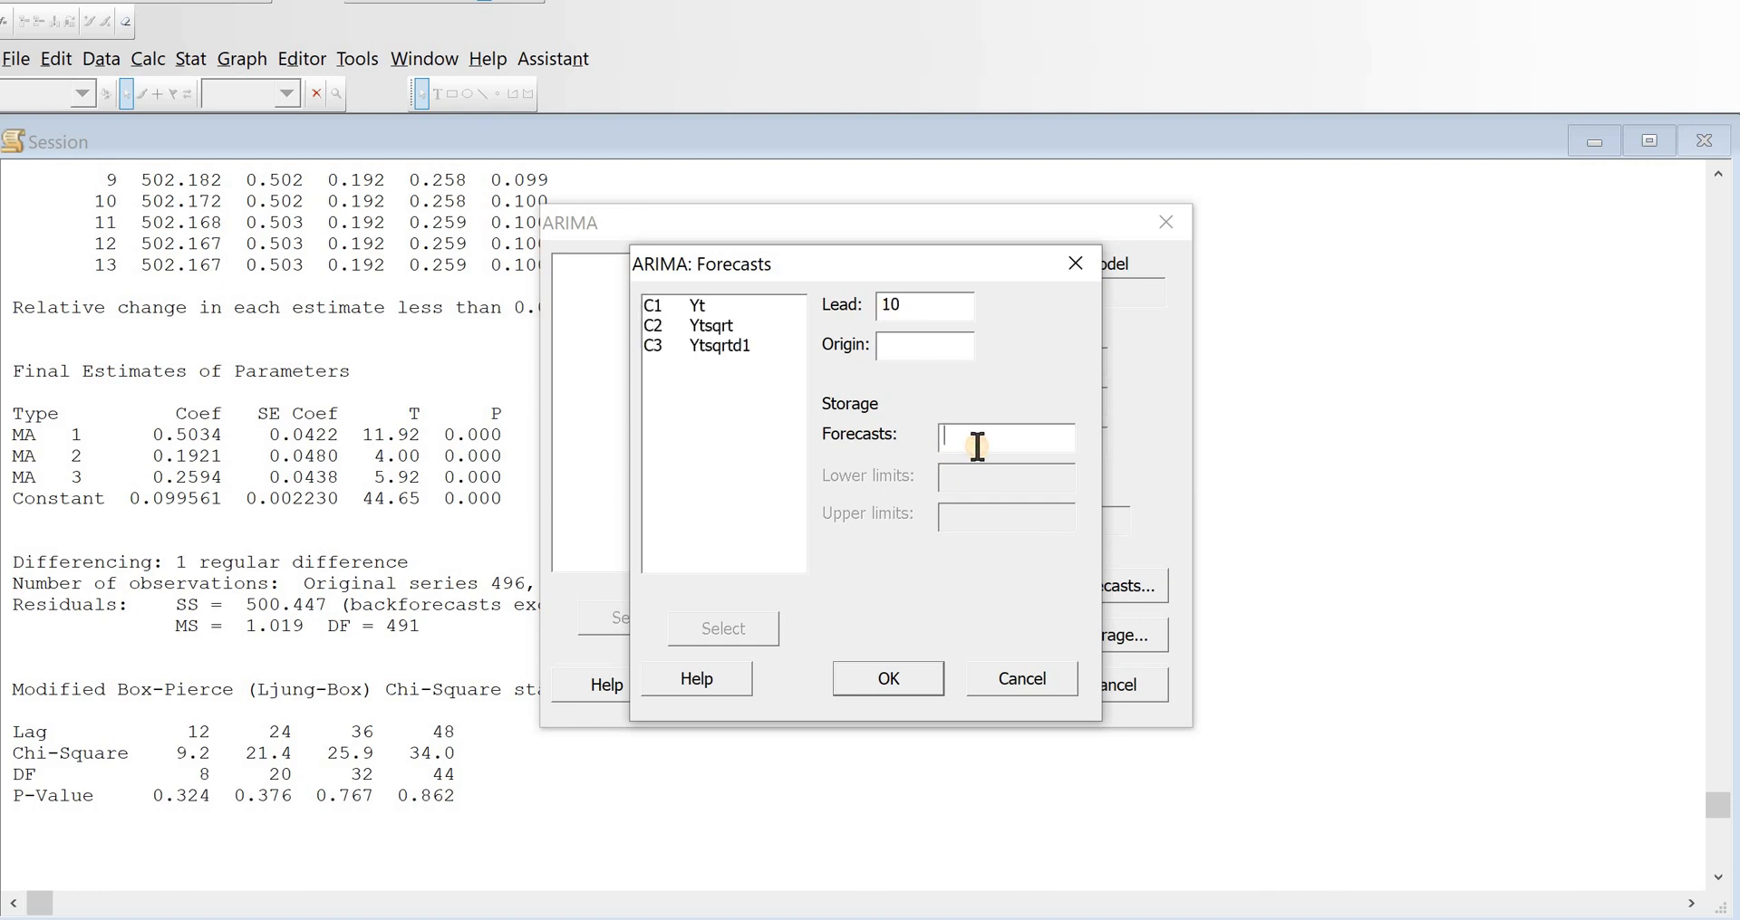
type("fore")
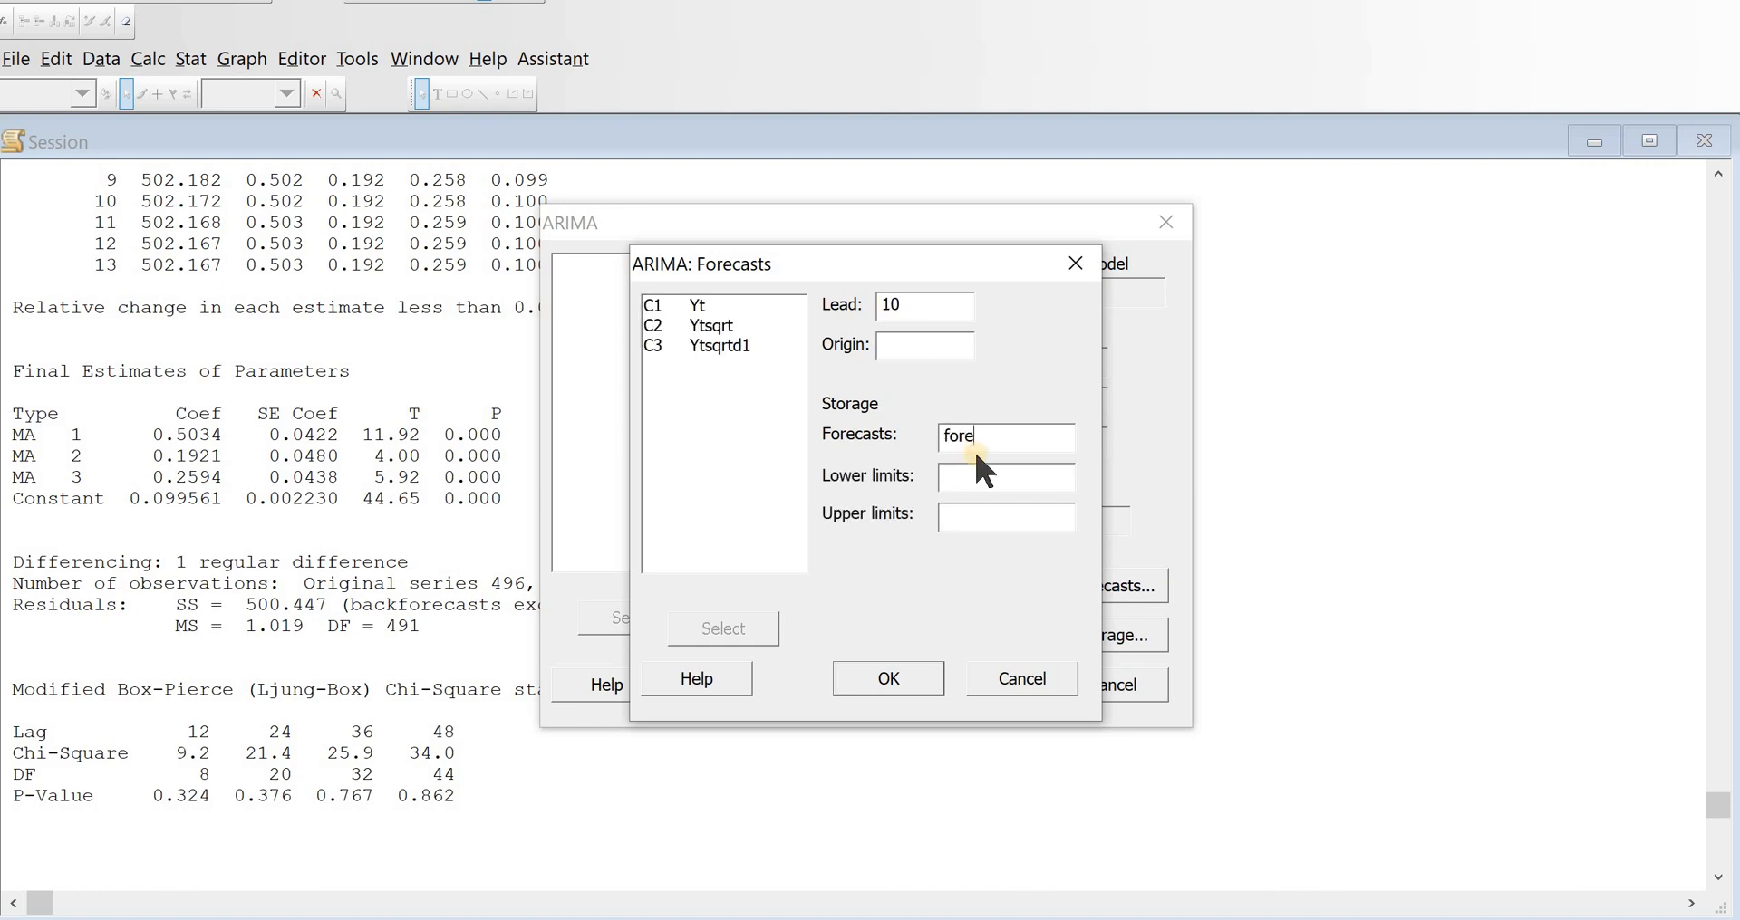
left_click(911, 659)
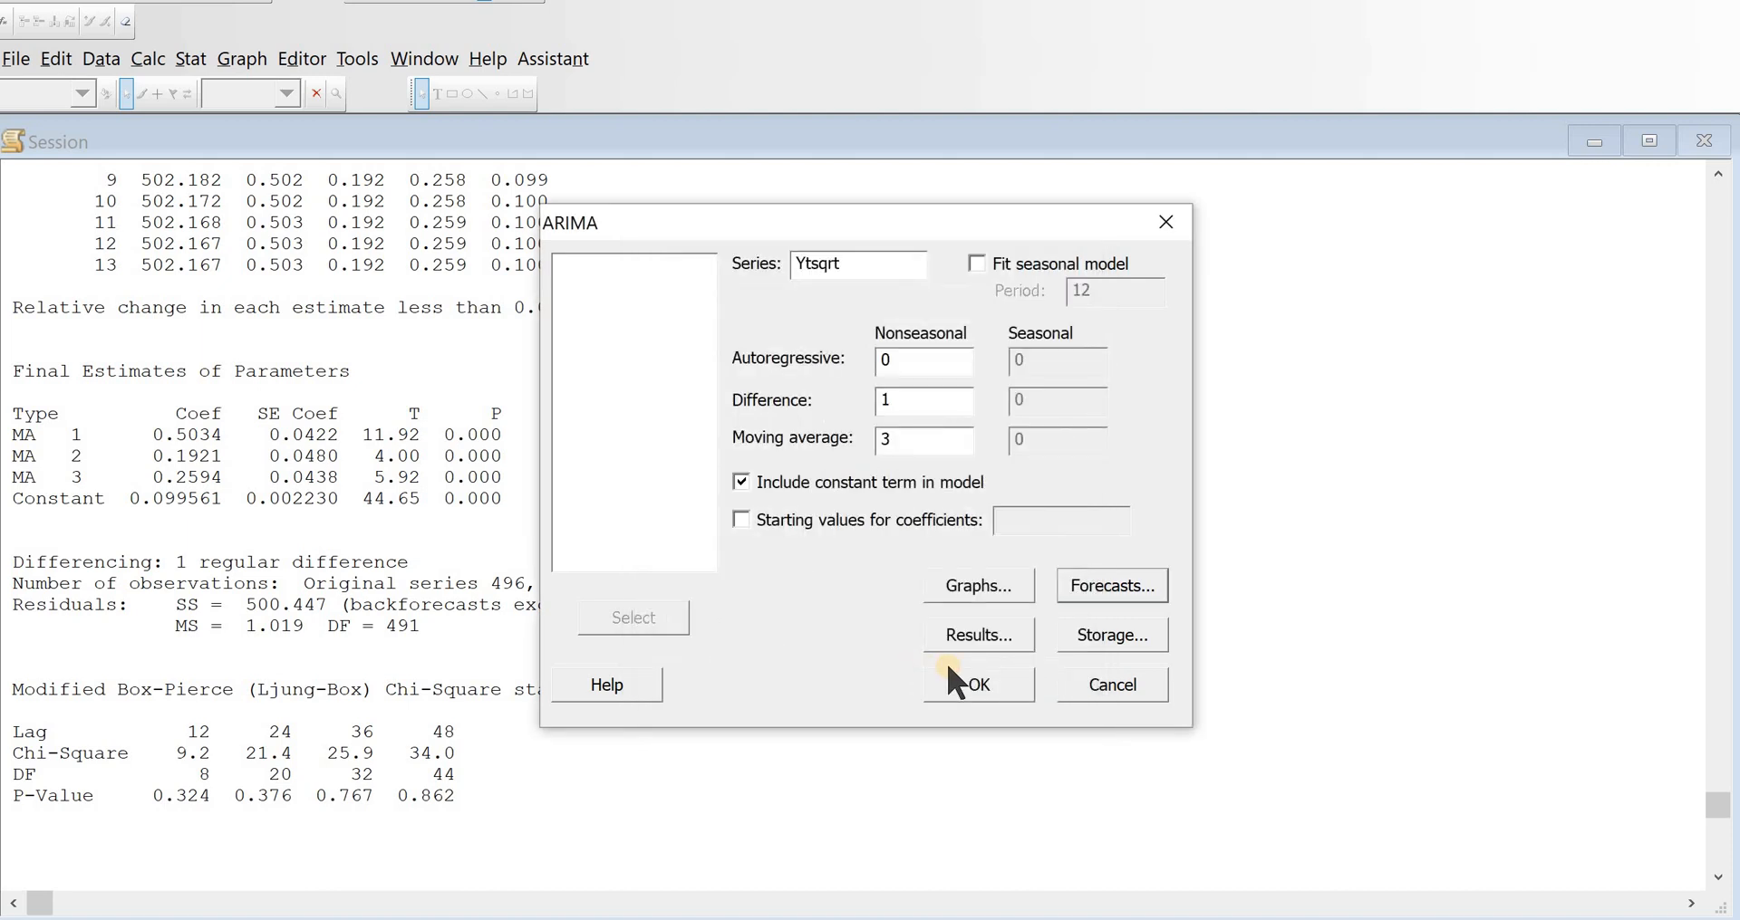
left_click(962, 680)
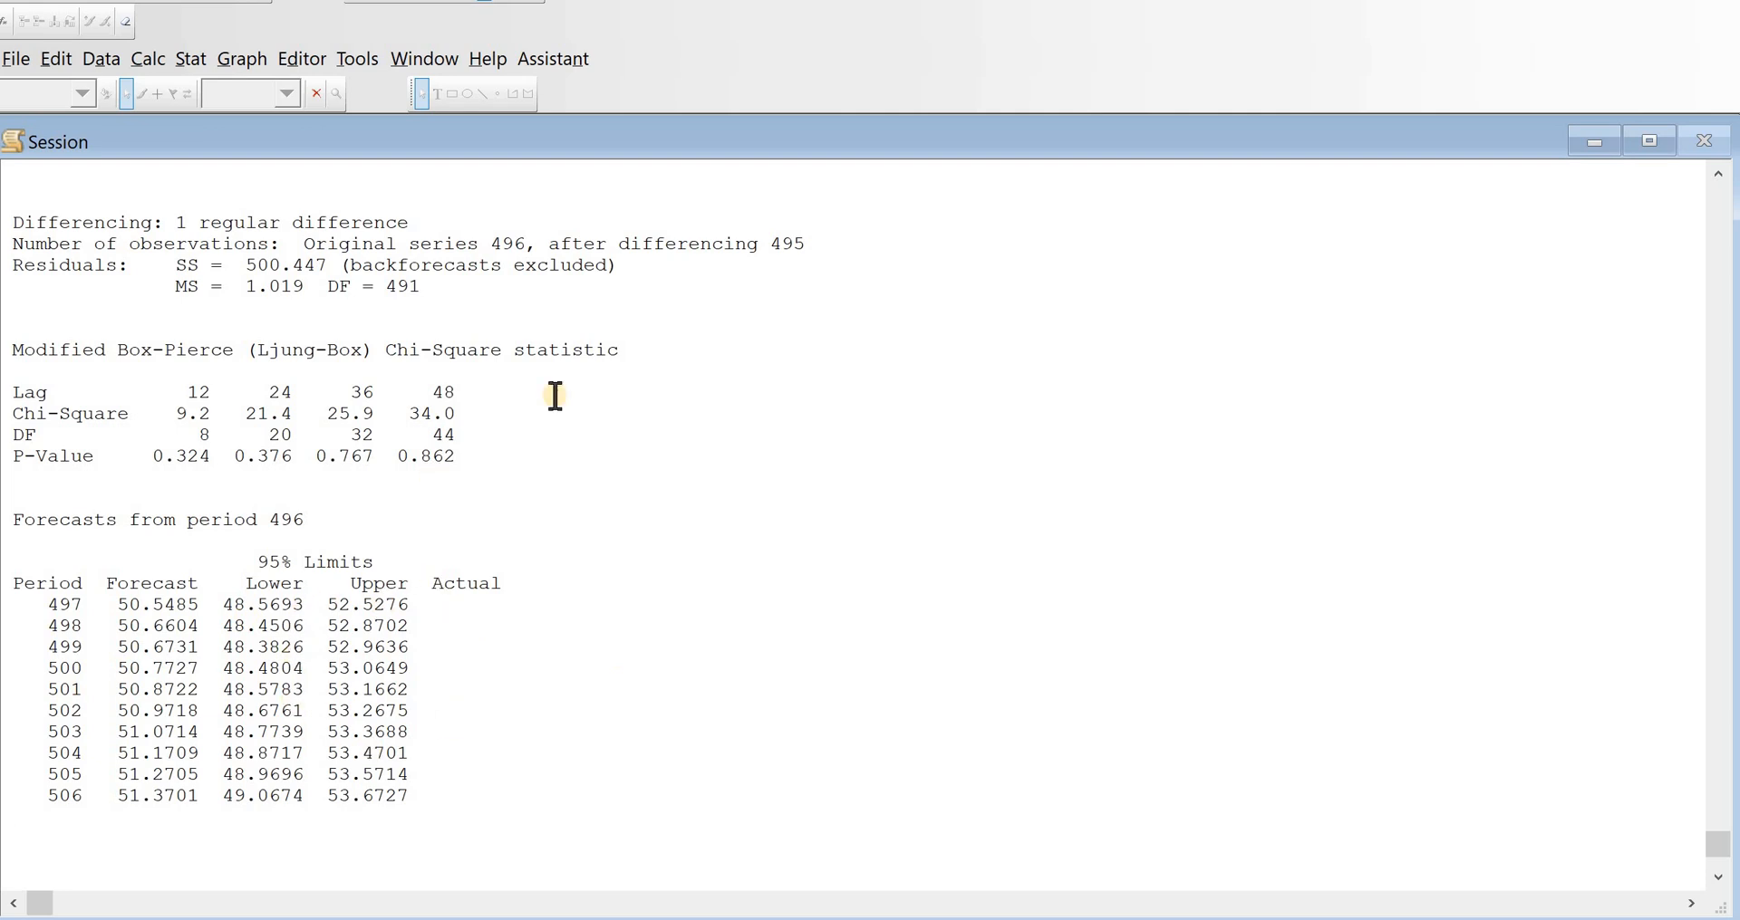
Step: Bring the worksheet to full size to inspect the stored forecasts column
left_click(1593, 141)
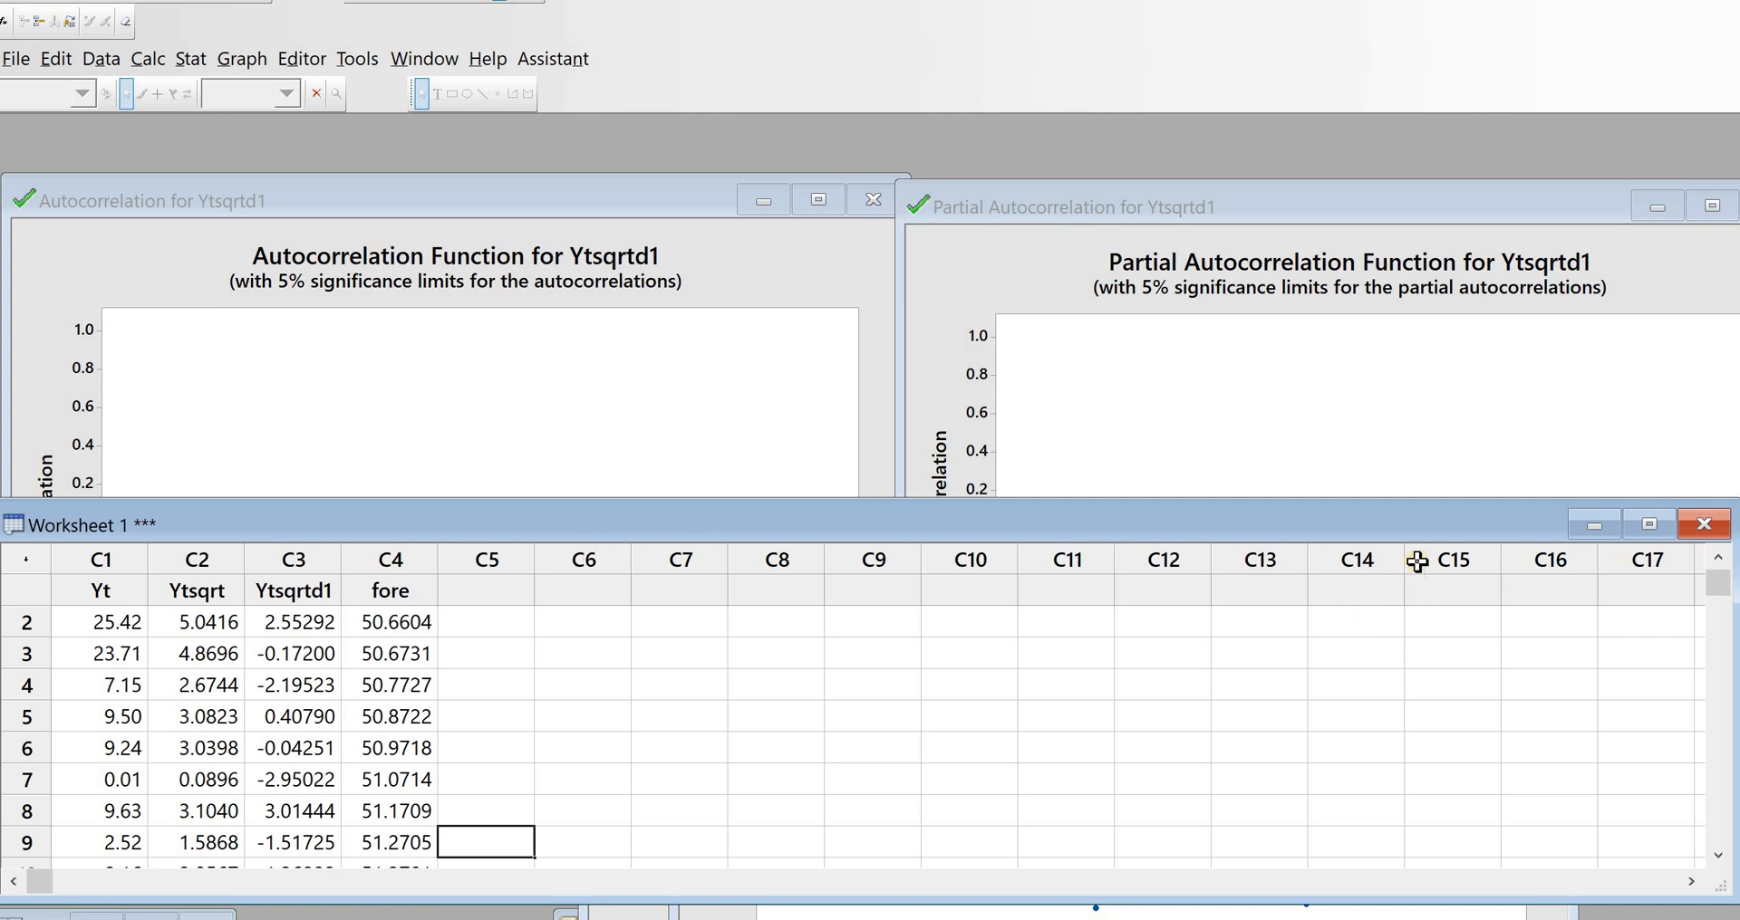
left_click(1648, 525)
left_click(388, 193)
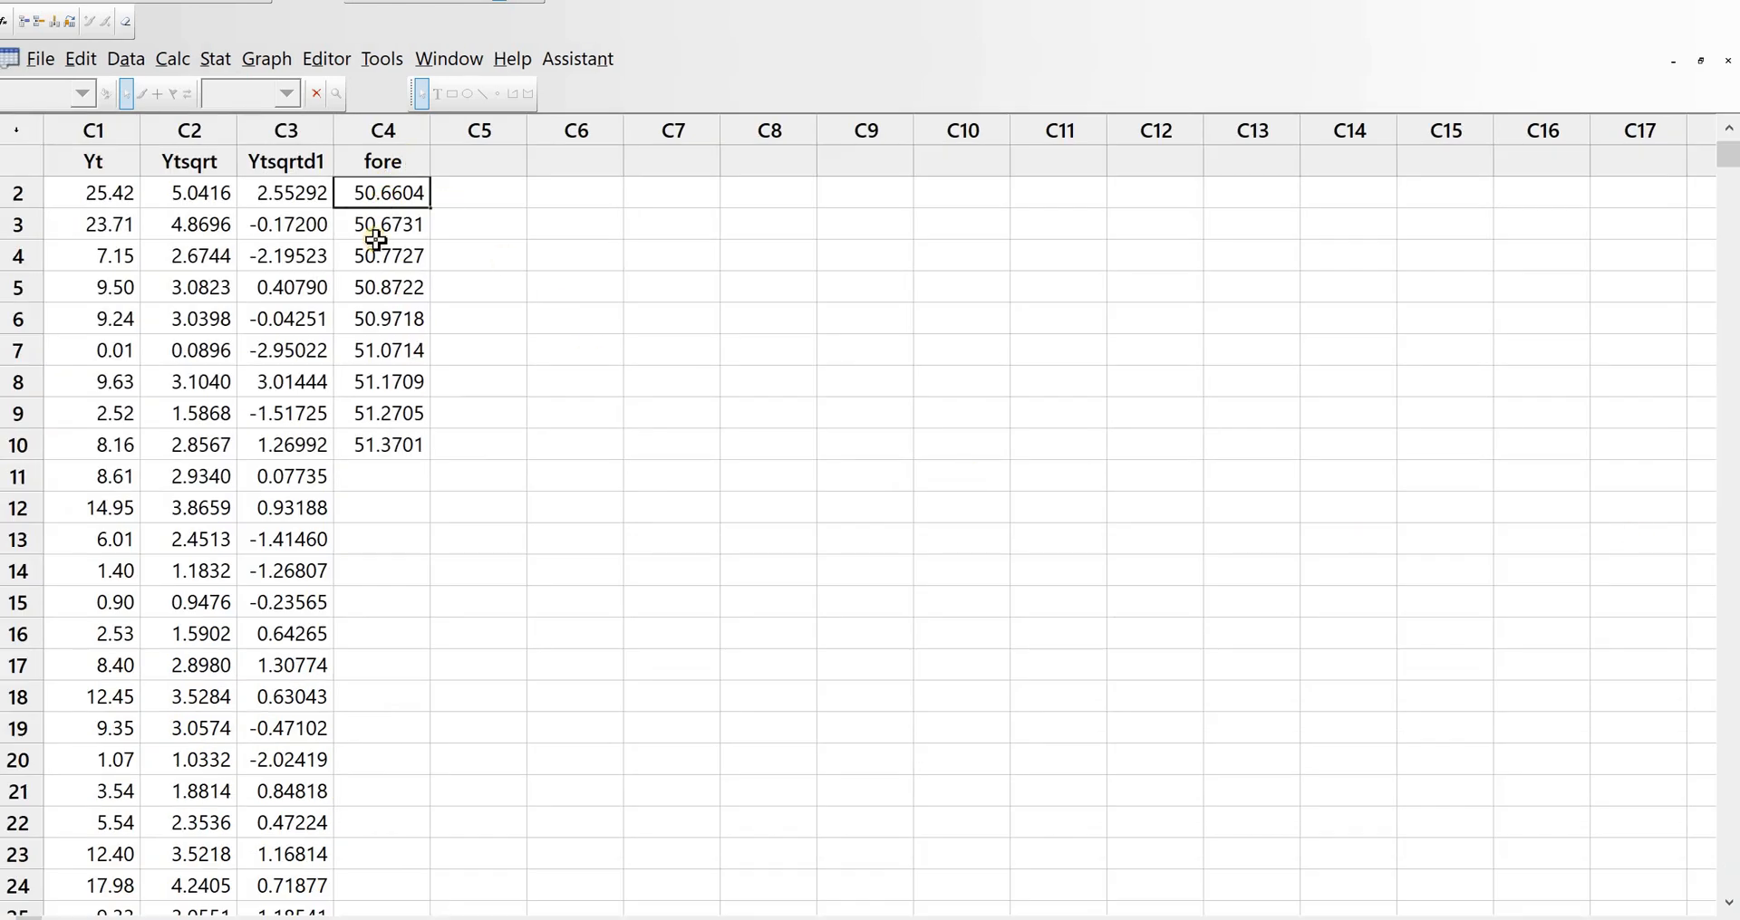